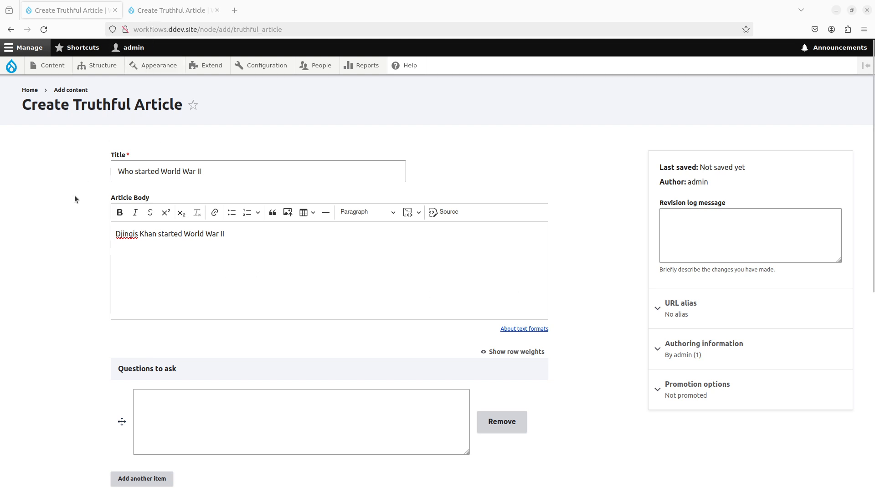
- Check the title and body of the Truthful Article about Djingis Khan starting World War II and save it
left_click(137, 172)
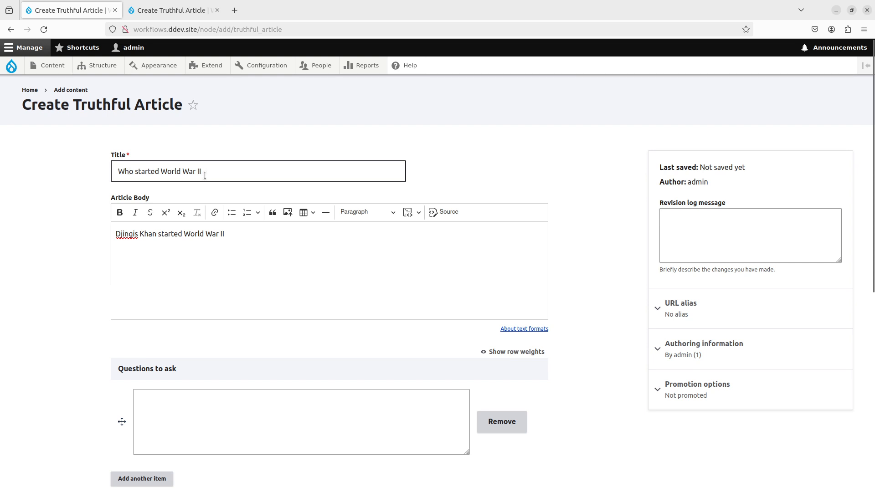
left_click(231, 249)
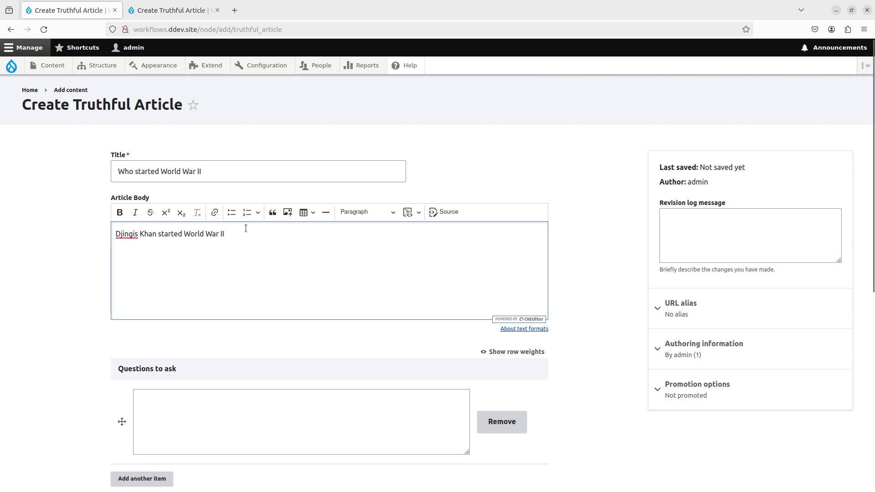
scroll(63, 393, "down", 7)
scroll(62, 393, "up", 1)
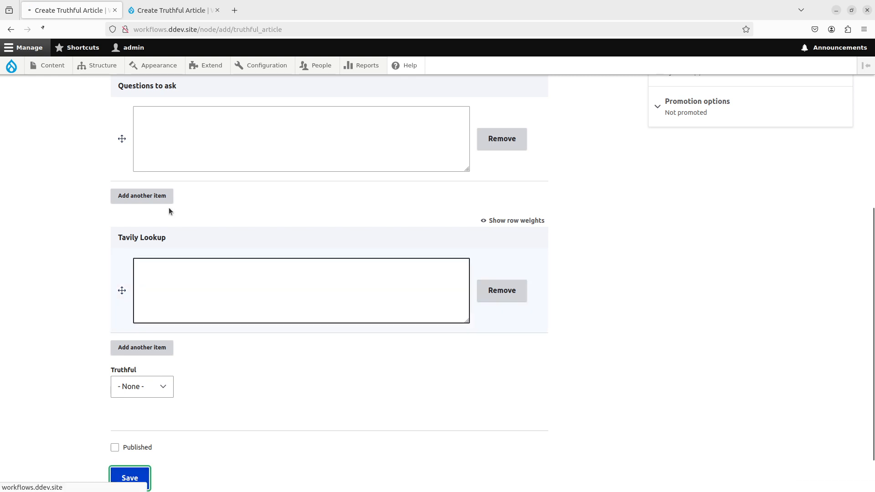
- In the second Truthful Article form, add "Adolf" before "Hitler" in the article body and save it
left_click(158, 12)
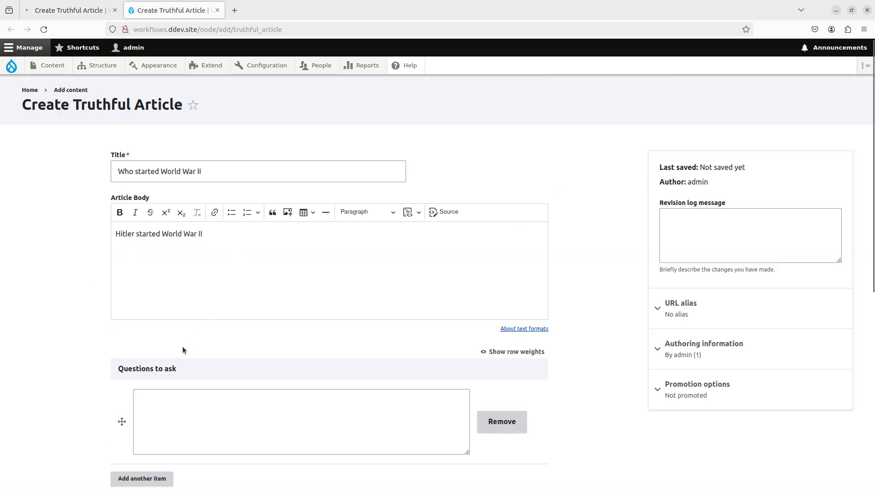
scroll(100, 336, "down", 8)
scroll(100, 336, "up", 8)
left_click(221, 267)
key("Home")
type("Adolf")
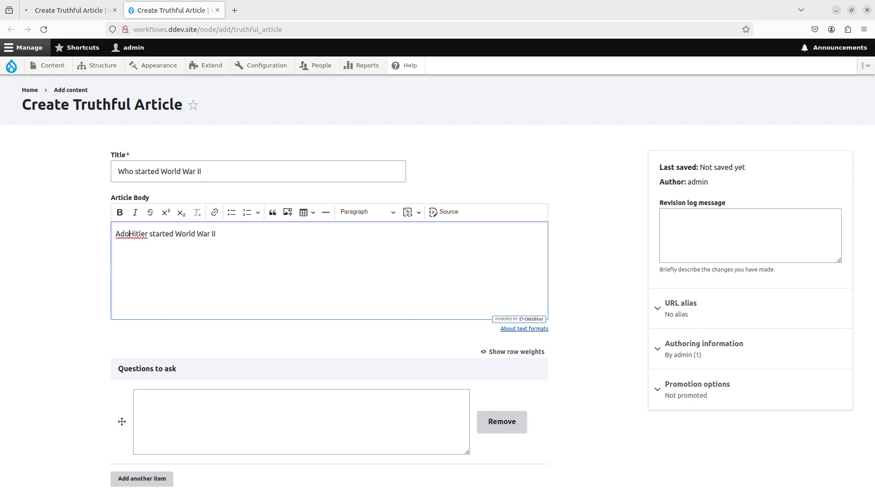
scroll(141, 360, "down", 7)
left_click(130, 426)
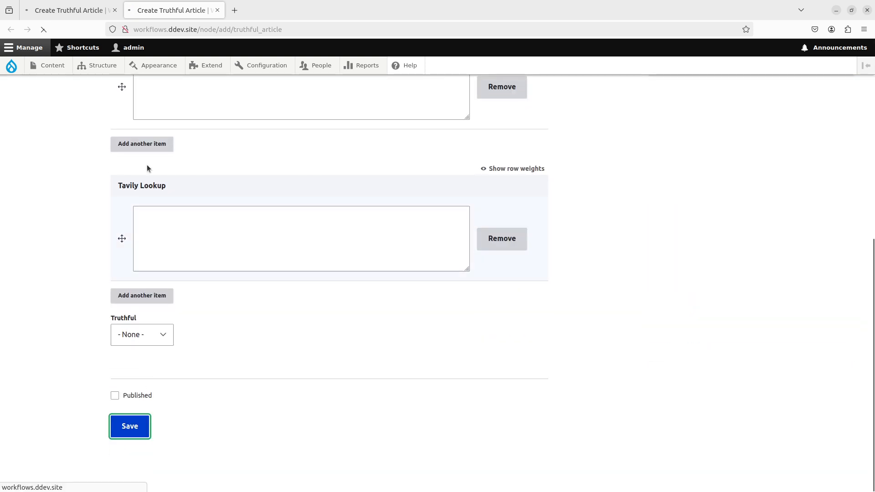
scroll(70, 189, "up", 8)
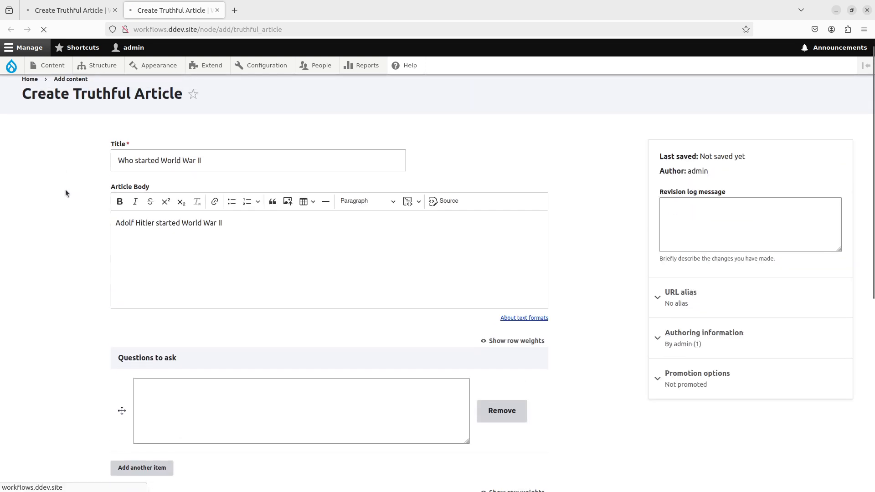
- Compare how the two saved World War II articles are displayed on the site
left_click(69, 16)
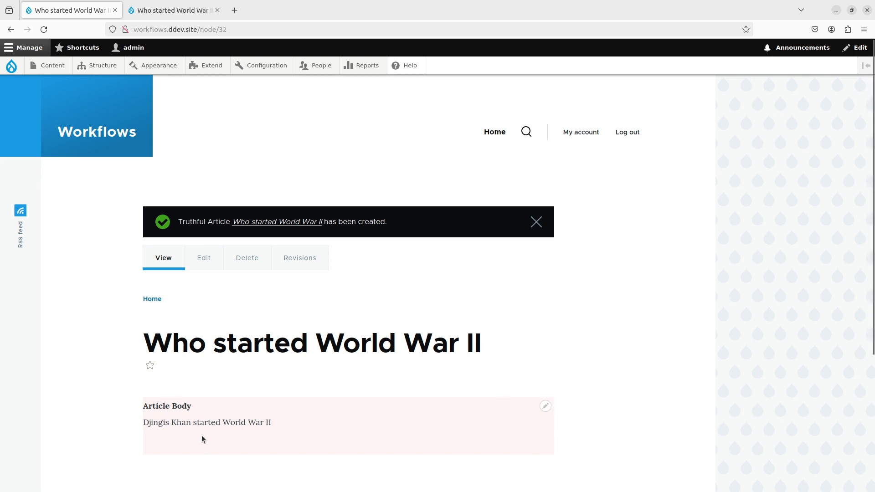
left_click(183, 12)
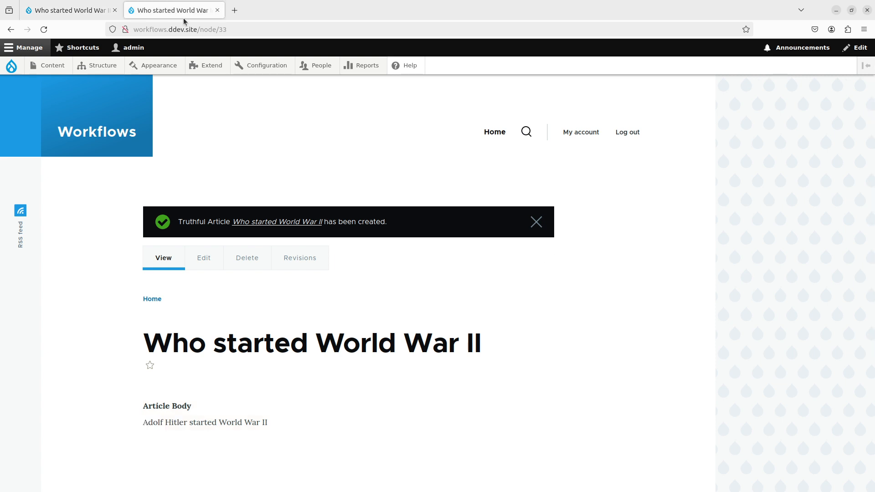
scroll(210, 408, "down", 2)
scroll(270, 406, "up", 2)
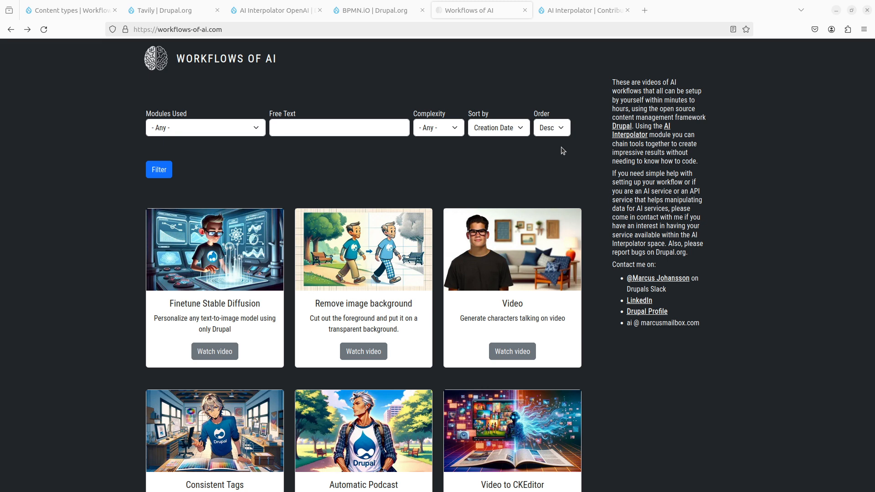
- Look through the AI Interpolator documentation page on Drupal.org, including its introduction and list of topics
left_click(573, 16)
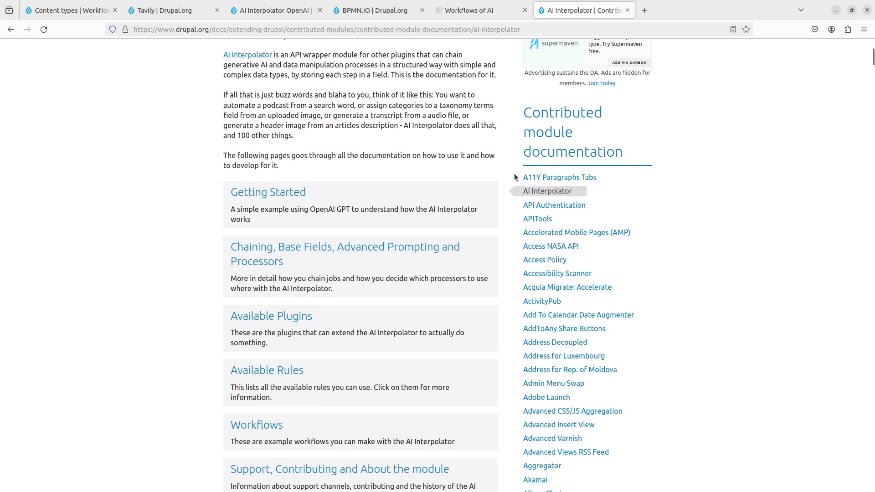
scroll(243, 186, "up", 4)
scroll(219, 201, "down", 5)
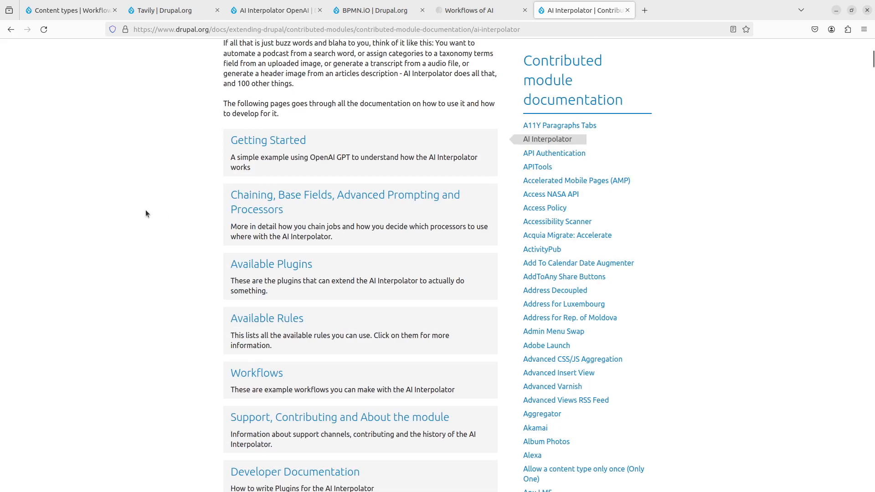
scroll(146, 211, "down", 1)
scroll(146, 210, "up", 3)
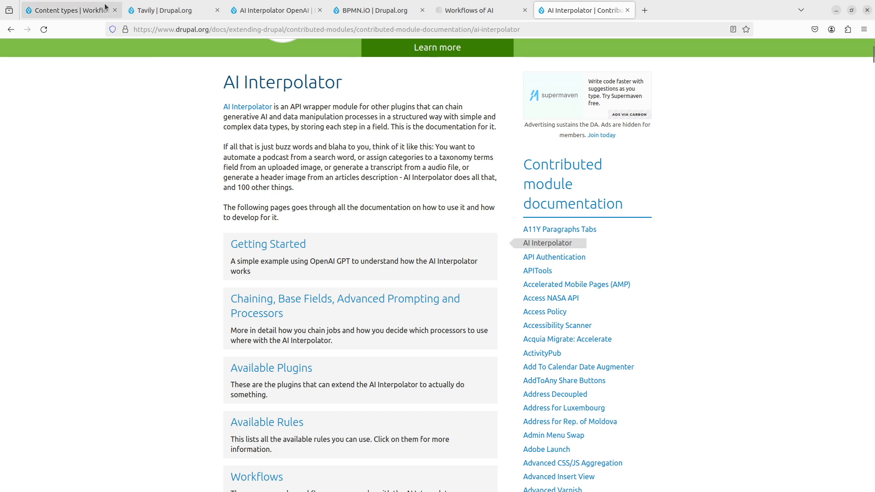
- Look over the BPMN.iO module's project page on Drupal.org
left_click(360, 9)
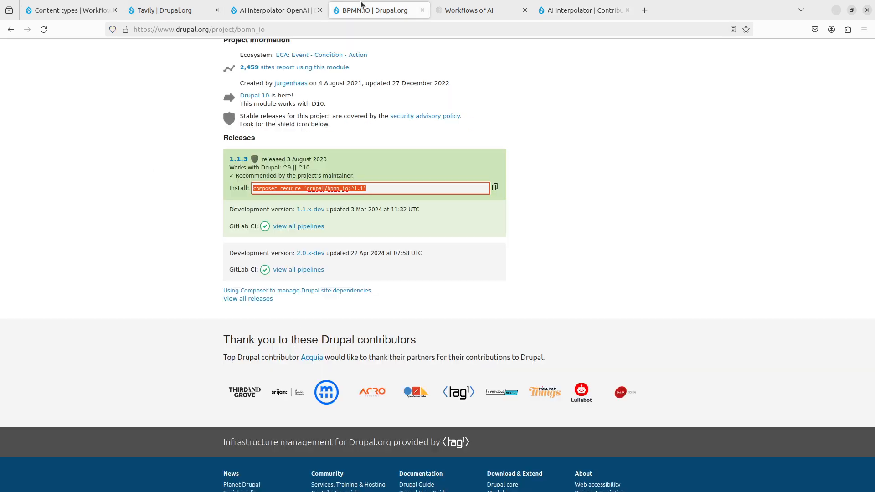
scroll(183, 138, "up", 4)
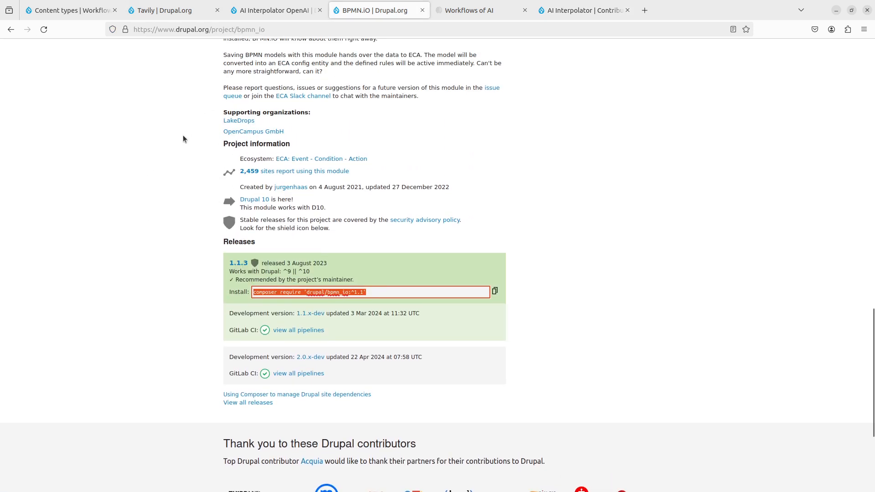
scroll(182, 135, "up", 12)
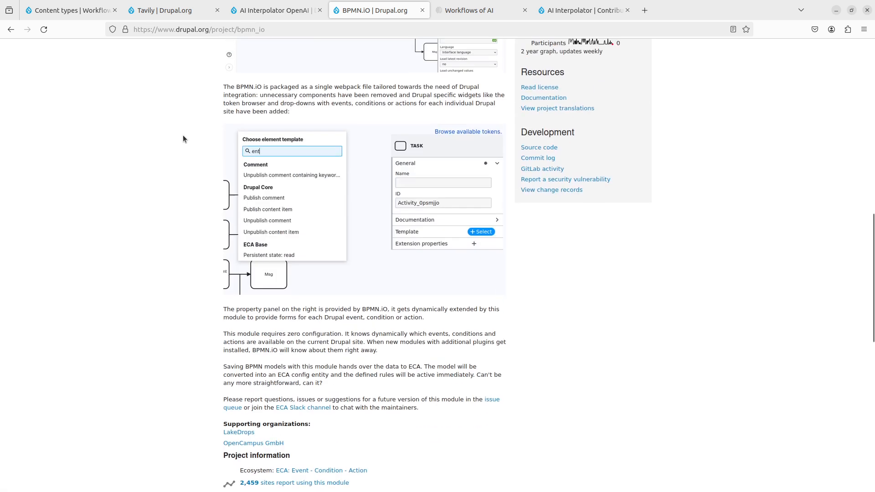
- Return to the AI Interpolator ECA project page and read its description and post-installation instructions
key("alt+Left")
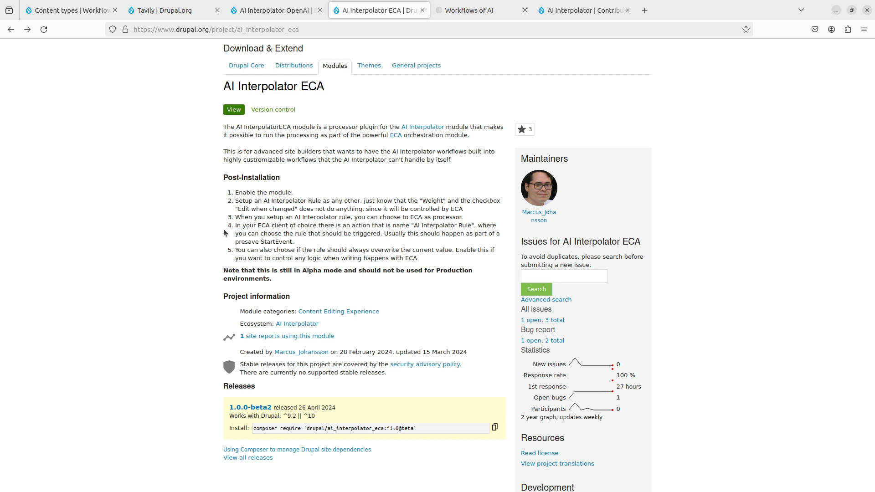
scroll(223, 229, "up", 2)
scroll(223, 229, "up", 2)
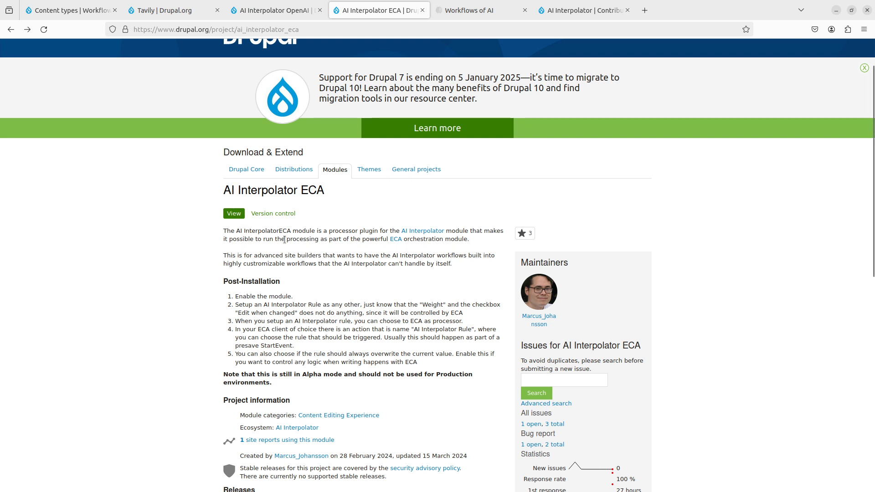
scroll(385, 211, "down", 2)
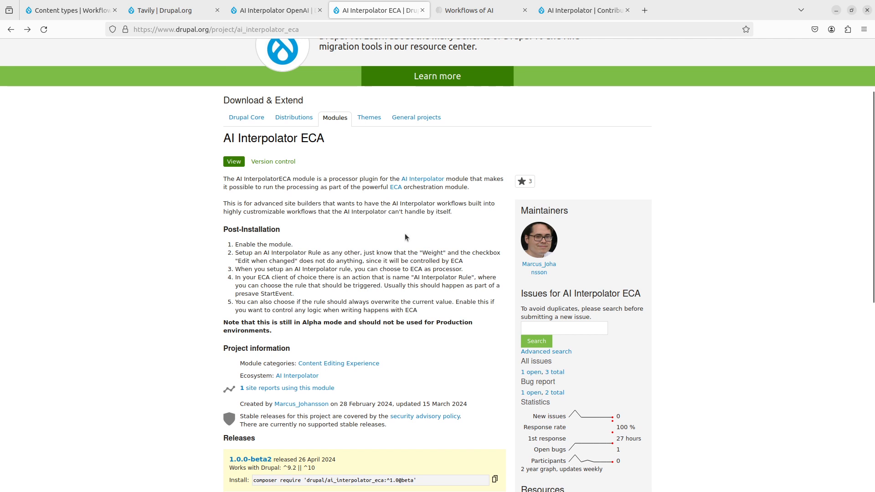
- Examine the modellers section on the linked ECA project page, then go back to the AI Interpolator ECA page
left_click(397, 191)
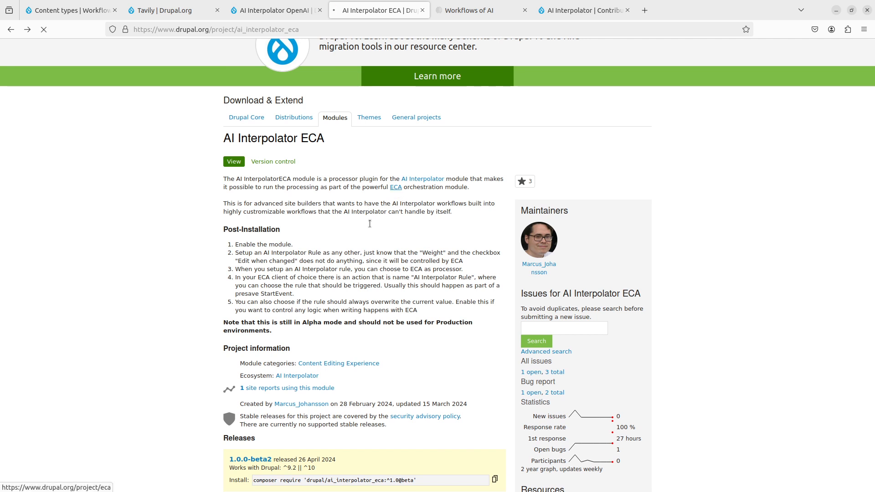
scroll(311, 270, "down", 10)
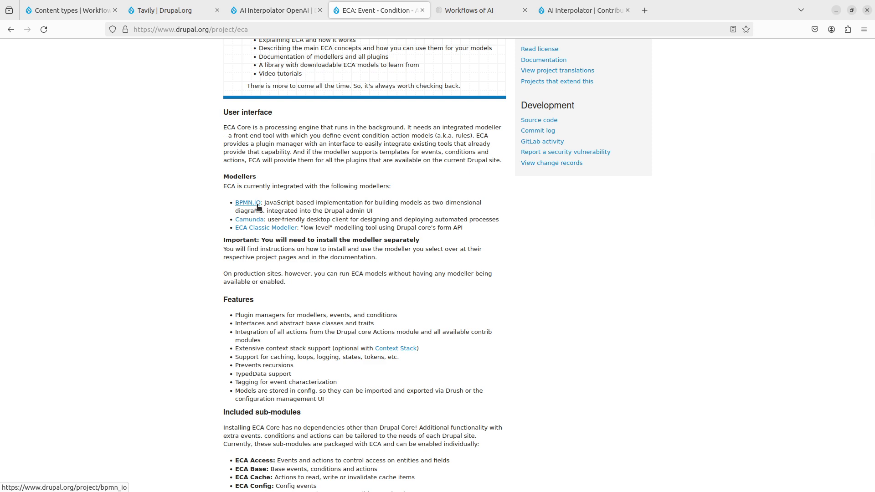
key("alt+Left")
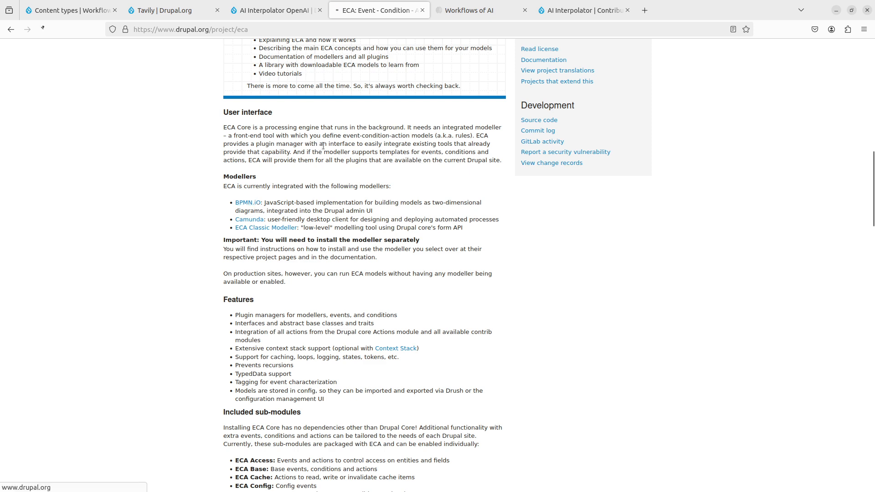
- Review the AI Interpolator OpenAI module's project page from its release information up to its feature list
left_click(284, 10)
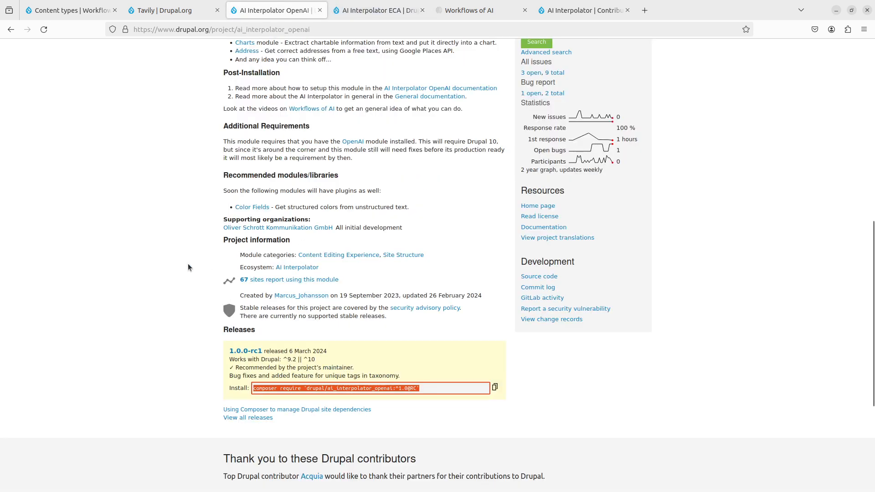
left_click(188, 264)
scroll(188, 264, "up", 8)
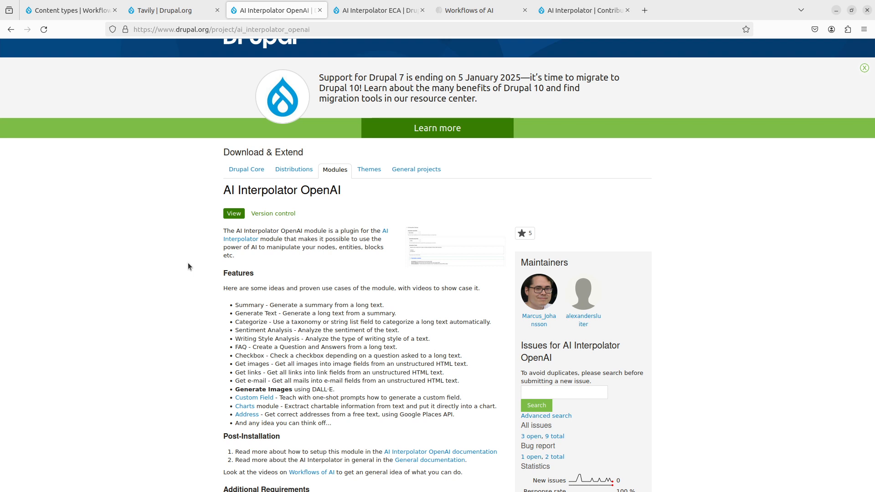
- Read the Tavily module's project page, including its features and post-installation instructions
left_click(165, 10)
scroll(135, 261, "up", 4)
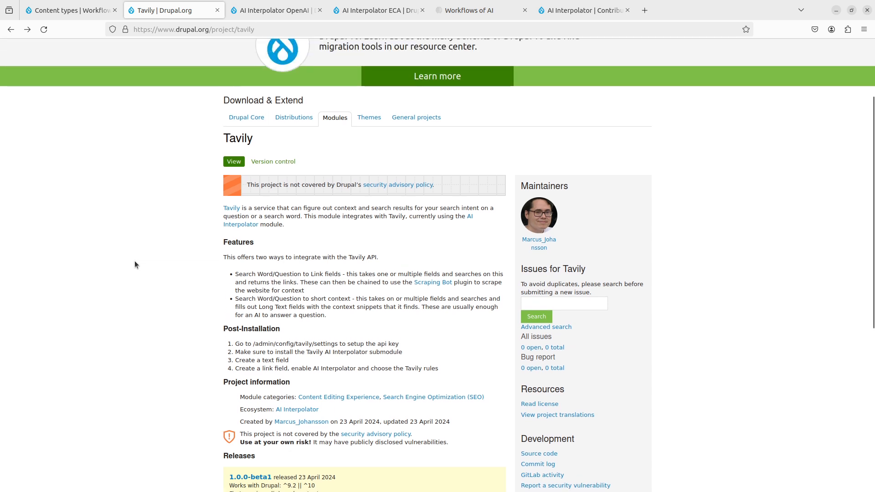
scroll(135, 261, "down", 2)
scroll(135, 261, "up", 2)
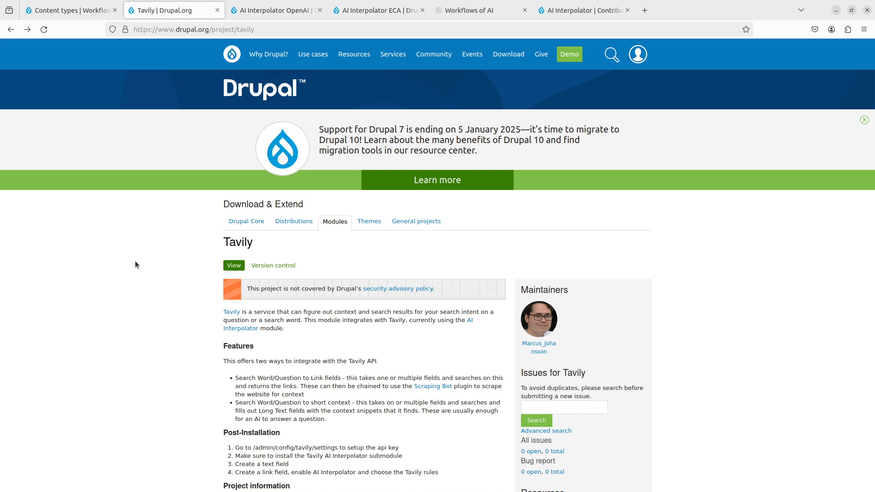
- Switch back to the Workflows site and look through its list of installable modules
left_click(75, 10)
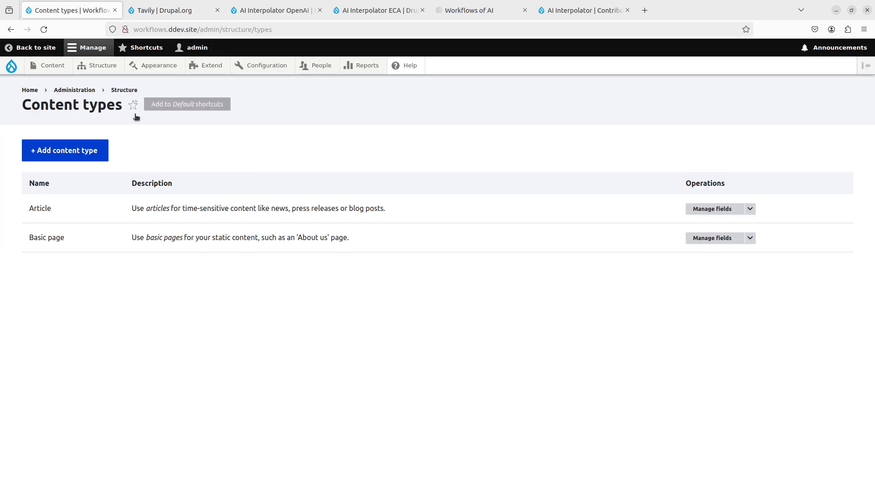
left_click(208, 65)
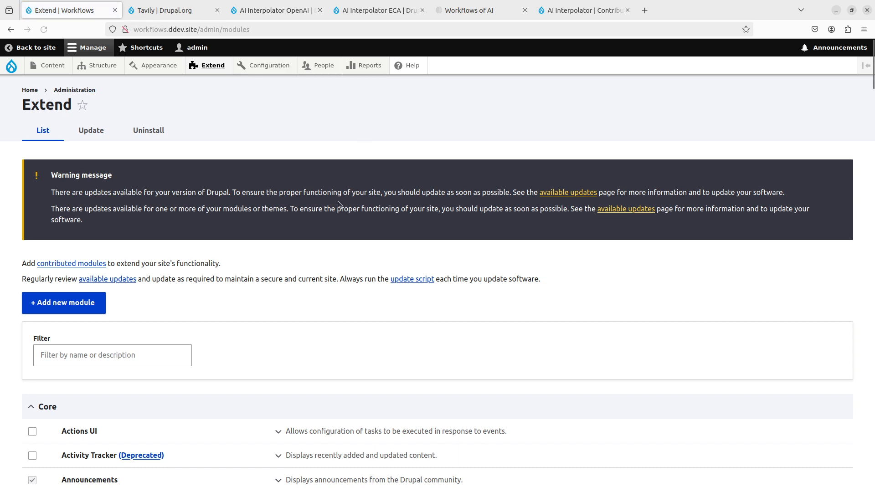
scroll(395, 321, "down", 5)
scroll(396, 321, "down", 5)
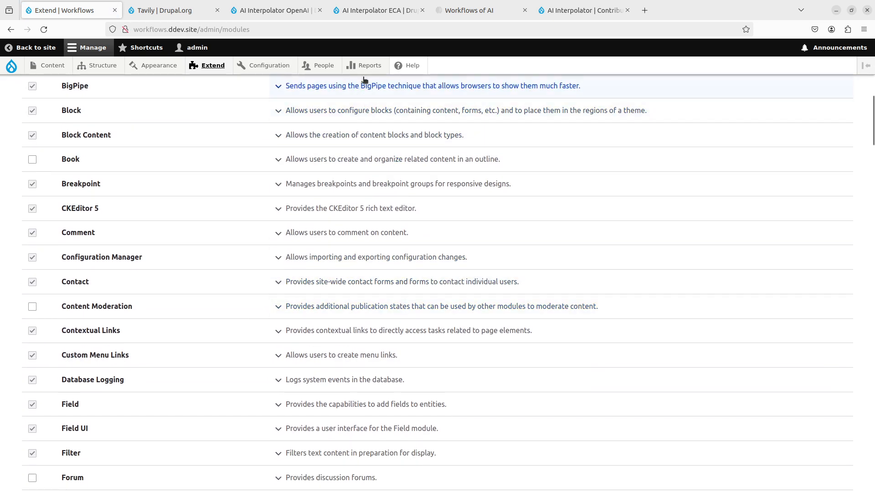
- Open the ECA workflow configuration page that lists the site's models
mouse_move(286, 72)
mouse_move(313, 230)
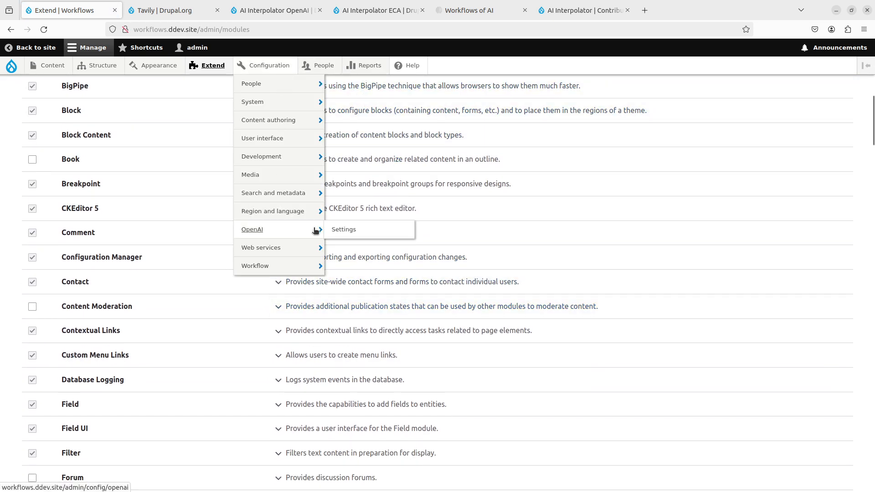
mouse_move(263, 266)
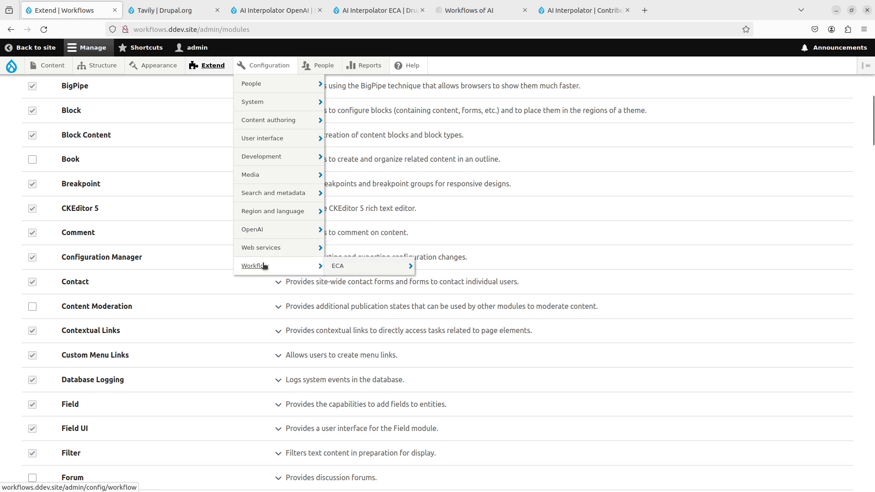
mouse_move(351, 266)
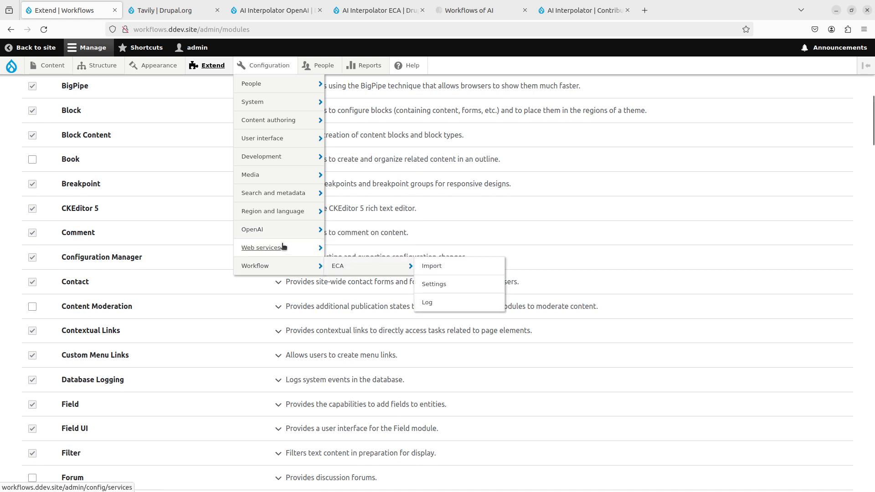
mouse_move(282, 247)
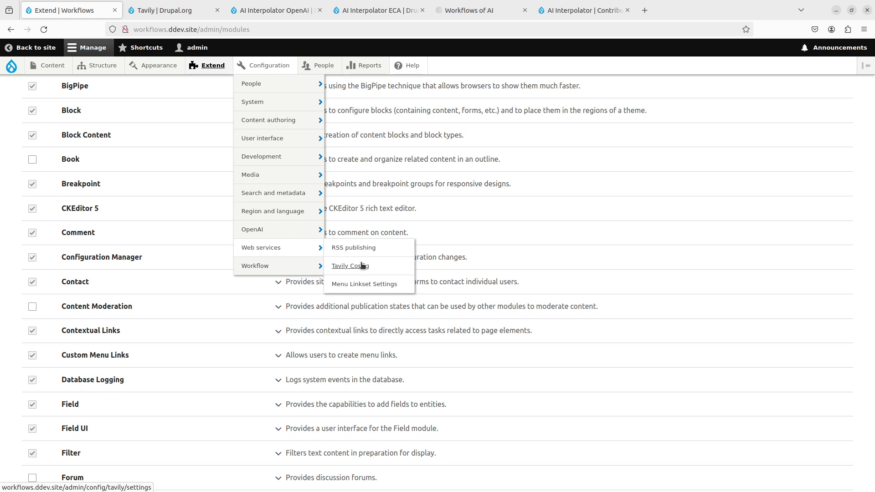
mouse_move(301, 267)
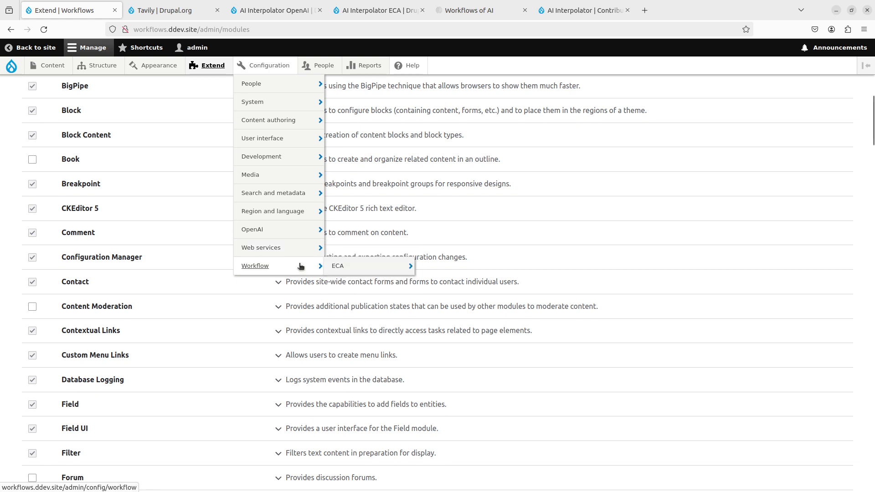
left_click(336, 267)
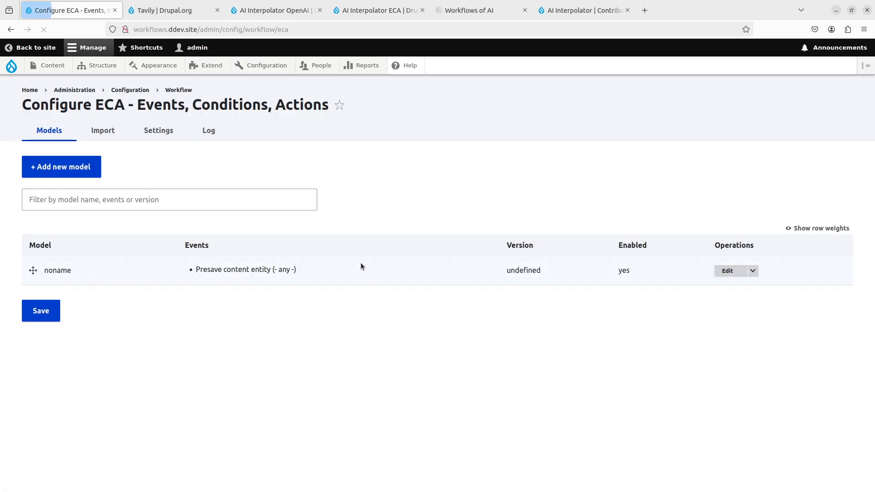
- Delete the ECA model "noname" and reload the list of models
left_click(752, 271)
left_click(729, 319)
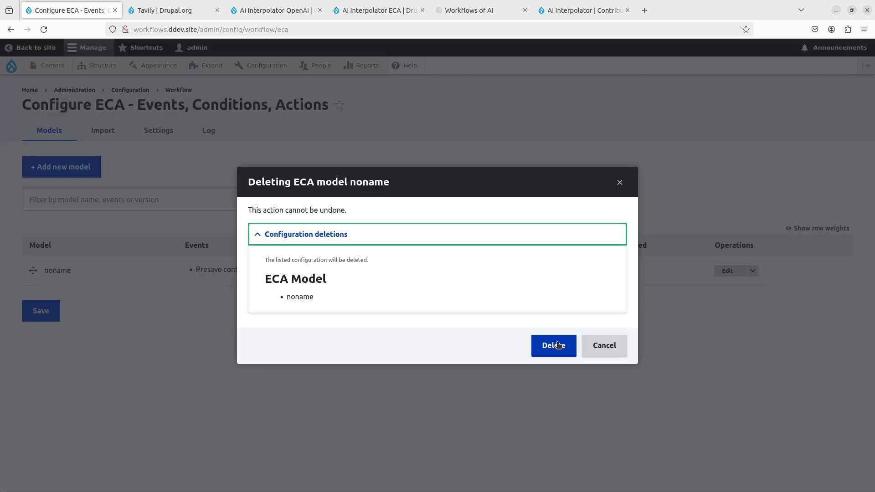
left_click(557, 345)
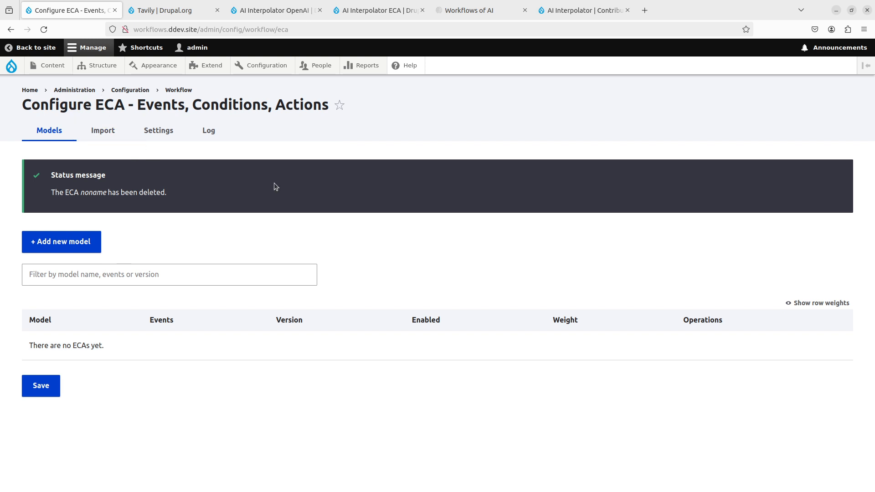
key("F5")
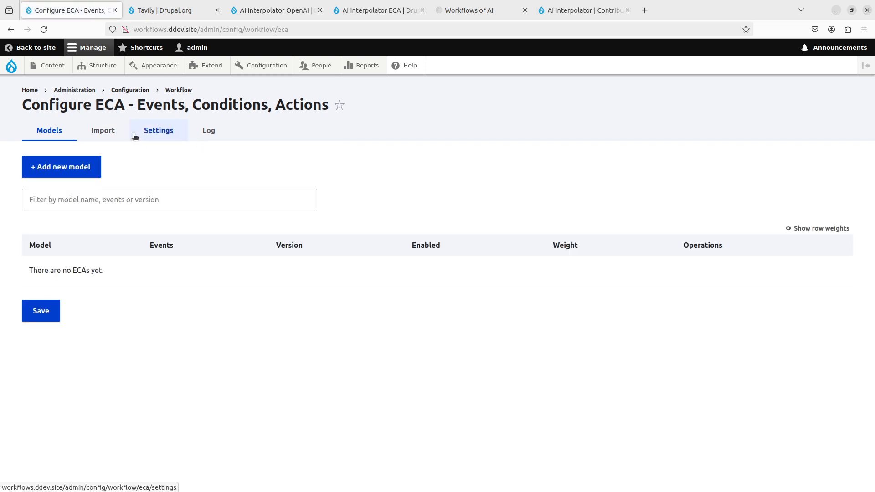
- Start adding a new content type and name it "Truthful Article"
mouse_move(94, 67)
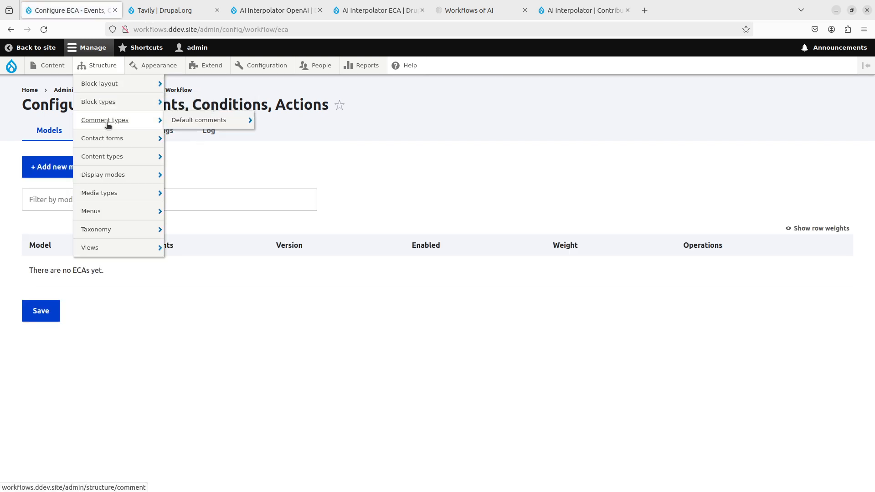
mouse_move(140, 168)
left_click(182, 175)
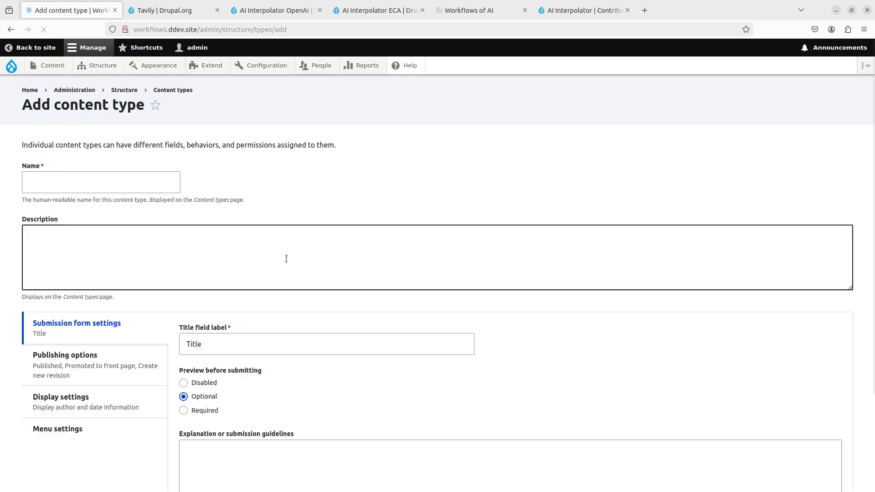
left_click(120, 190)
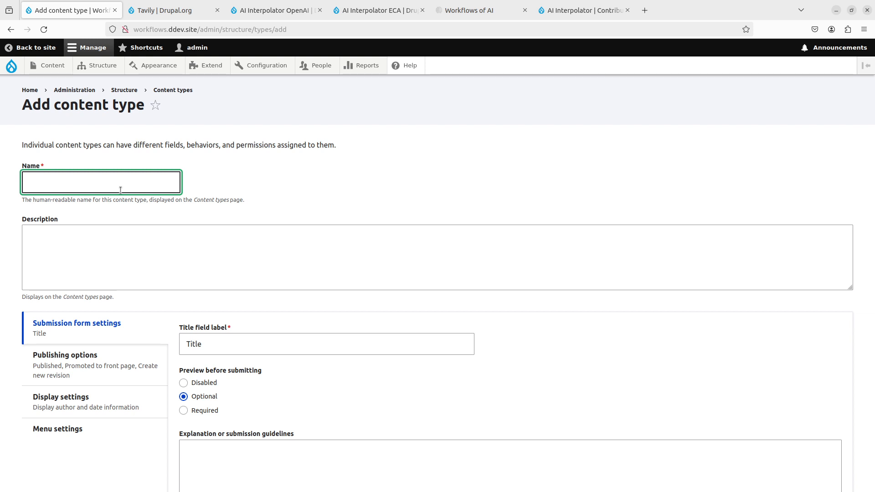
type("Tru")
key("Down")
key("Return")
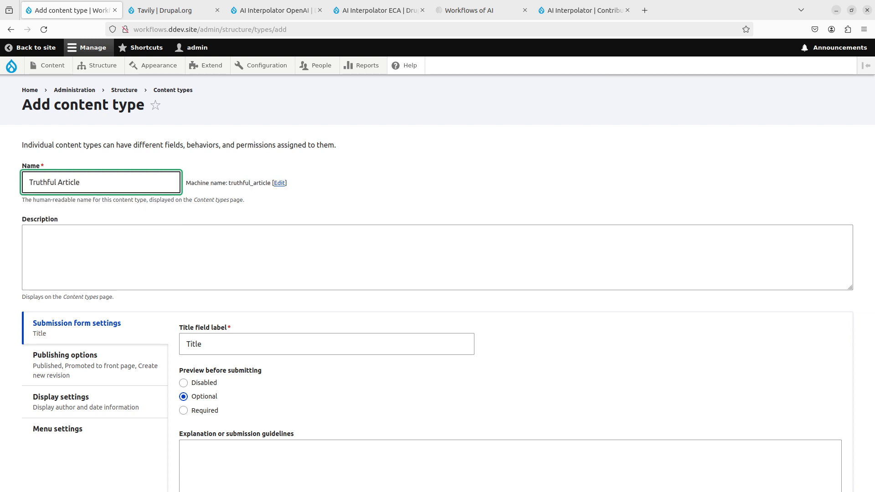
- Turn off Published, Promoted to front page and Create new revision in the content type's default publishing options
scroll(256, 362, "down", 3)
left_click(137, 259)
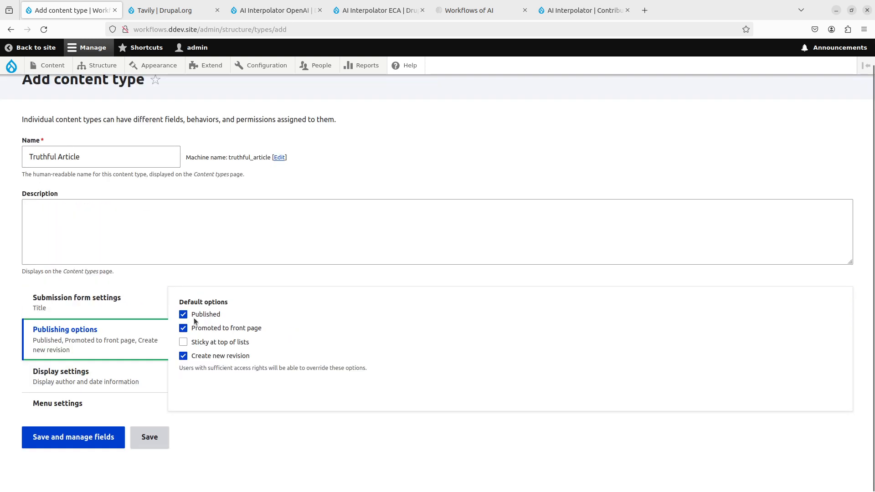
left_click(194, 316)
left_click(196, 328)
left_click(220, 365)
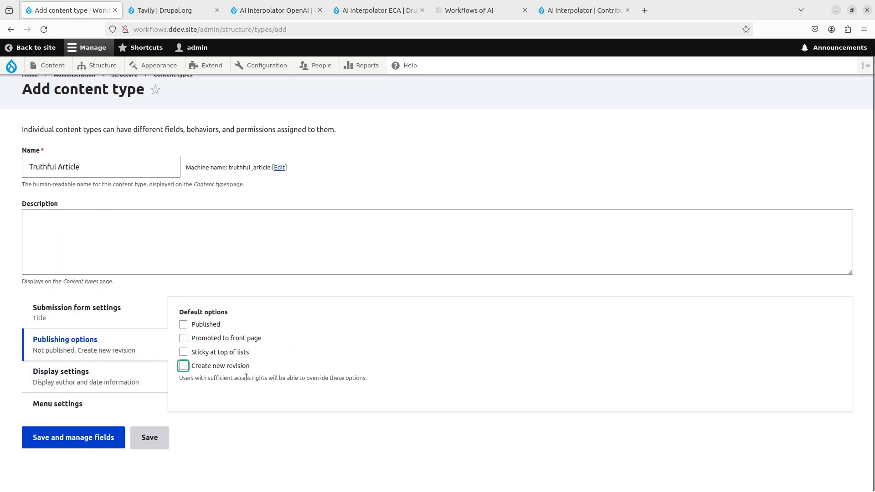
- Disable author and date display and the Main navigation menu for Truthful Article, saving it to manage its fields
left_click(70, 377)
left_click(183, 313)
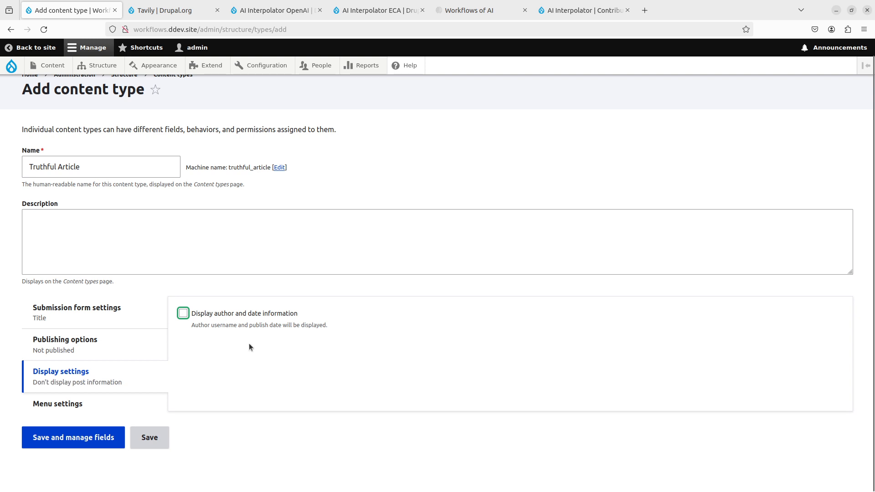
left_click(118, 403)
left_click(215, 354)
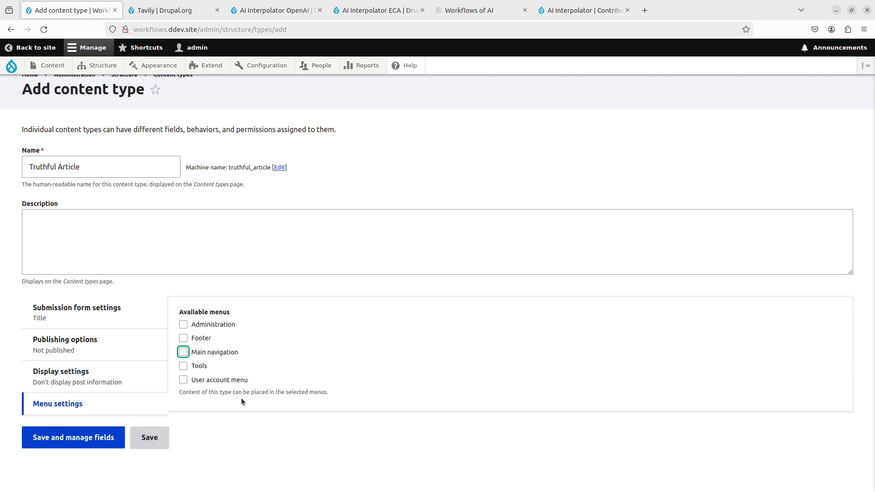
left_click(77, 442)
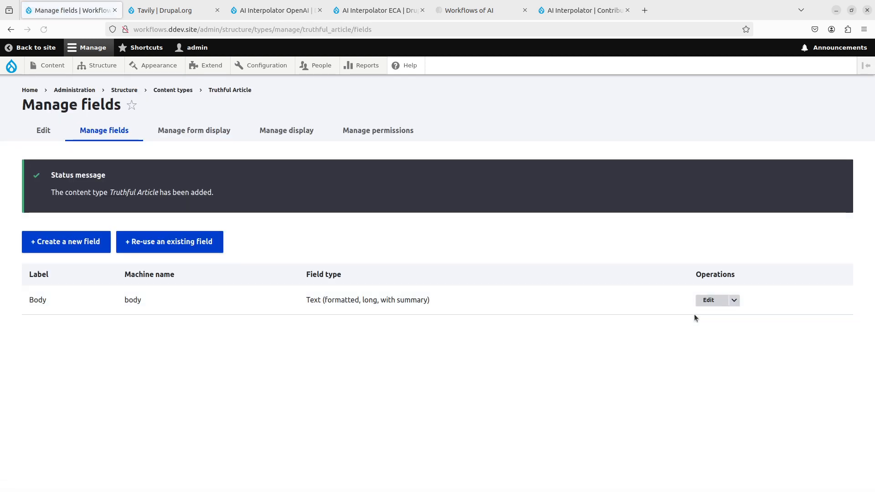
- Delete the default Body field from the Truthful Article content type
left_click(692, 300)
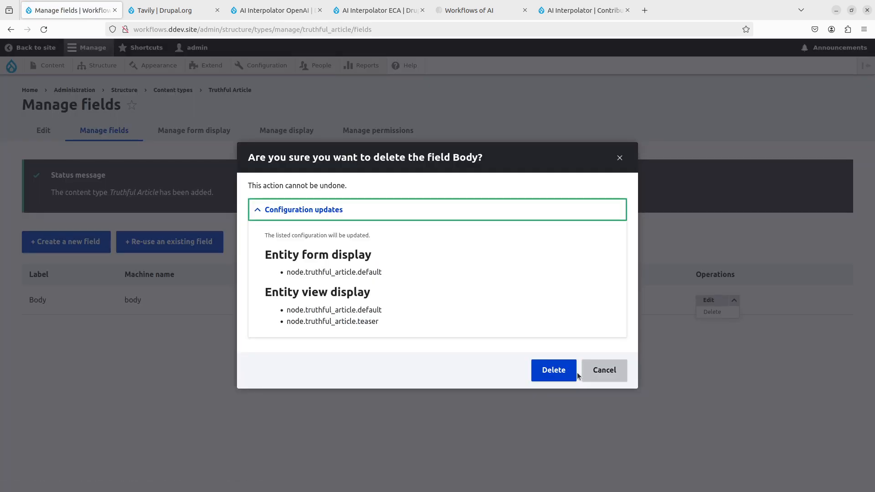
left_click(553, 369)
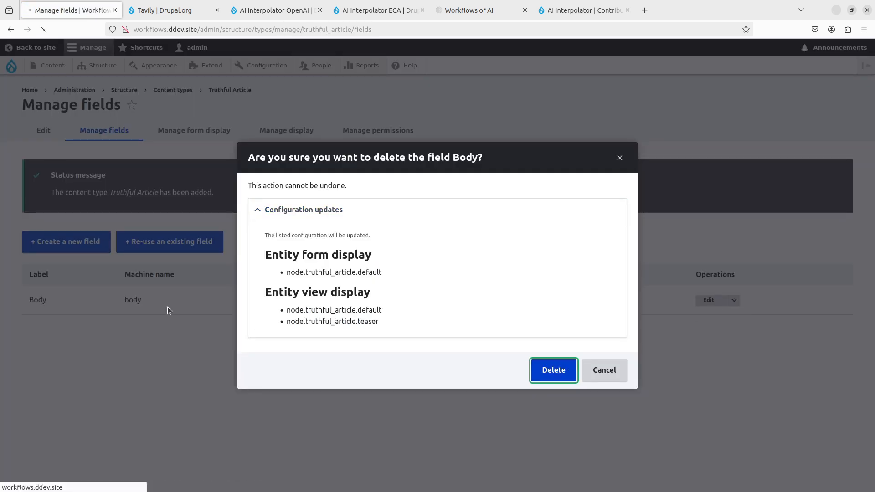
- Add a Text (formatted, long) field labelled "Article Body" to Truthful Article and continue to its settings
left_click(53, 241)
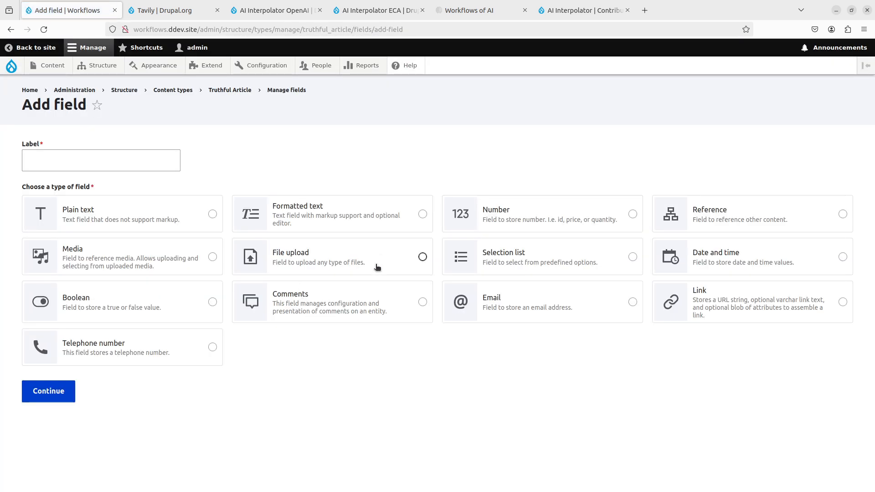
left_click(283, 220)
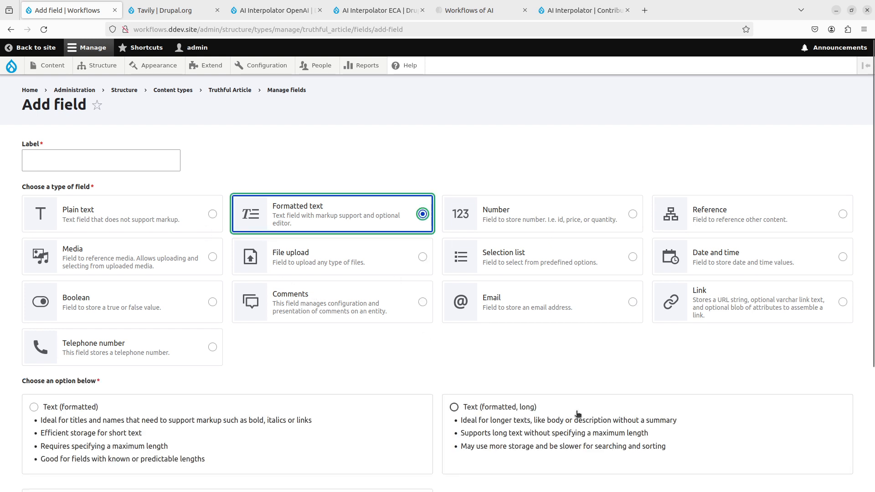
left_click(105, 159)
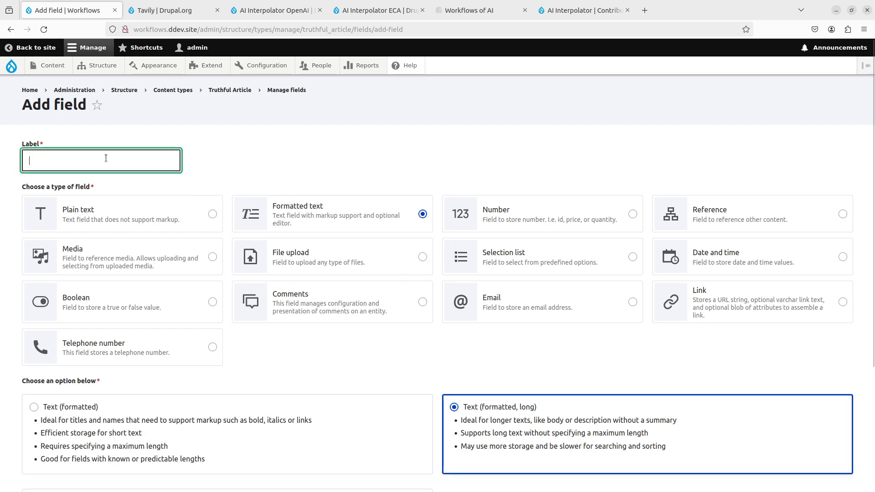
type("Article")
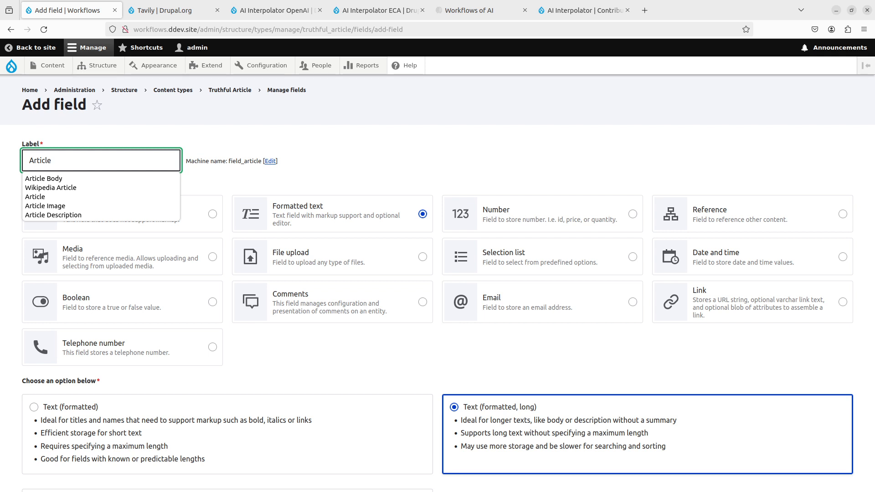
type(" Body")
scroll(109, 278, "down", 3)
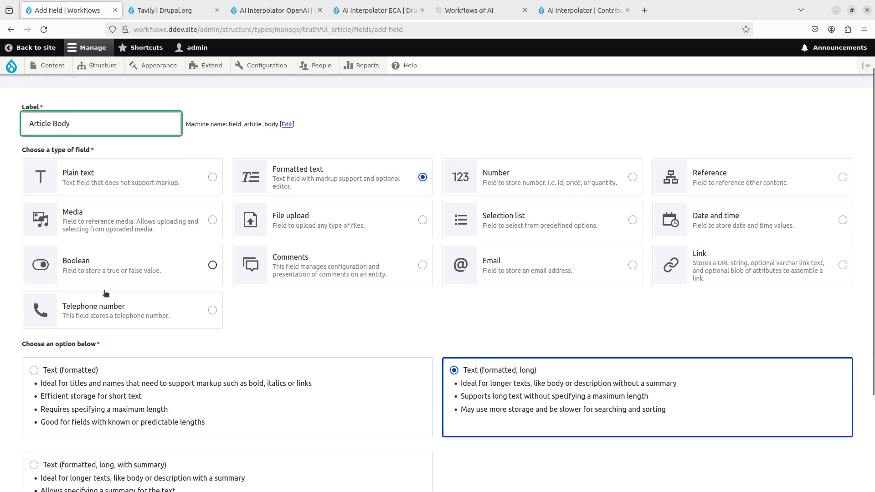
left_click(45, 438)
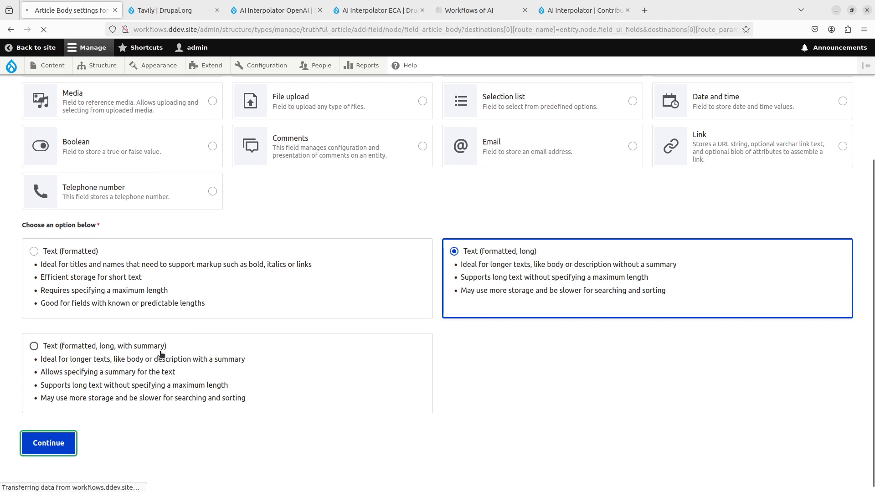
- Allow only the Full HTML text format for the Article Body field and save its settings
scroll(189, 317, "down", 4)
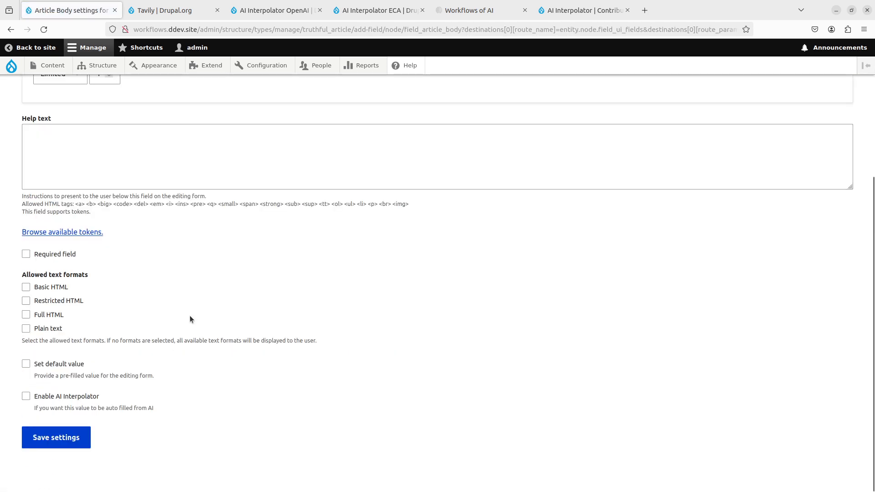
left_click(49, 314)
left_click(61, 441)
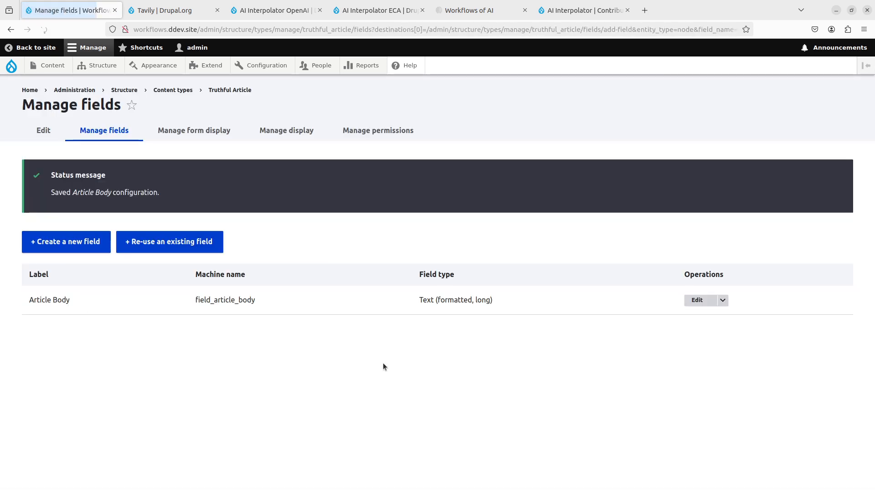
- Add a Text (plain, long) field labelled "Questions to ask" to Truthful Article and continue to its settings
left_click(81, 238)
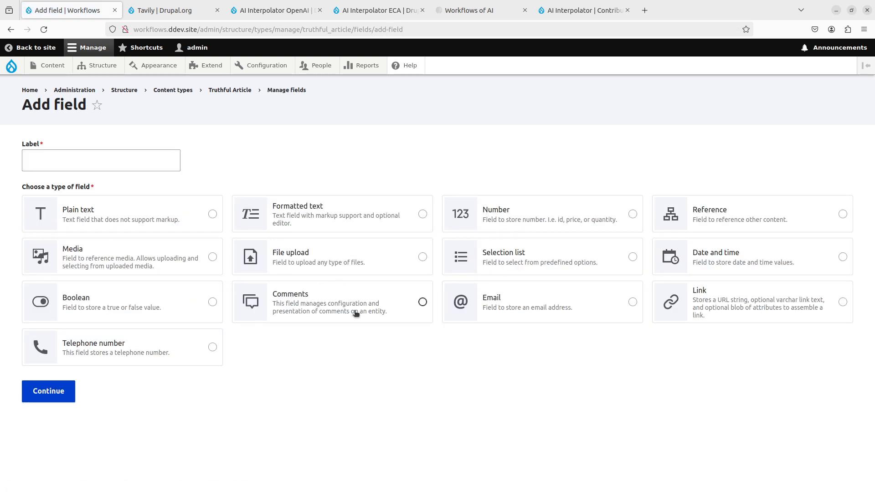
left_click(142, 215)
scroll(392, 361, "down", 2)
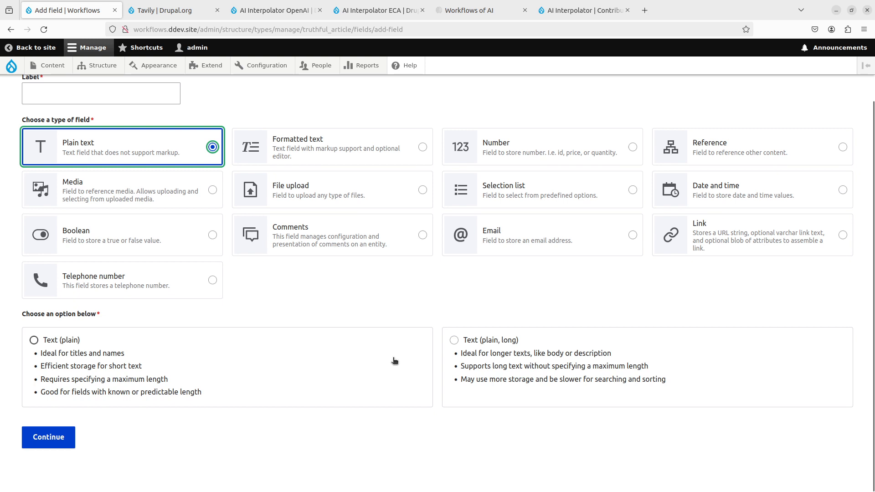
left_click(567, 350)
left_click(125, 95)
type("Q")
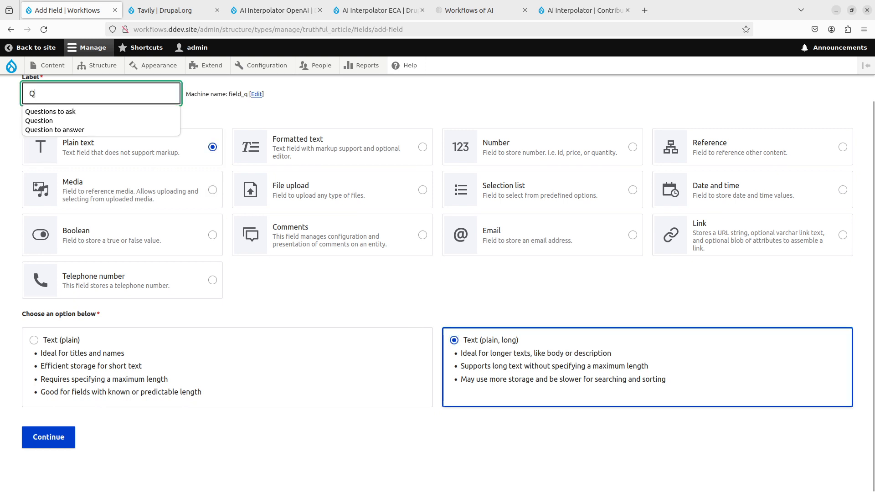
type("uestion")
key("Down")
key("Return")
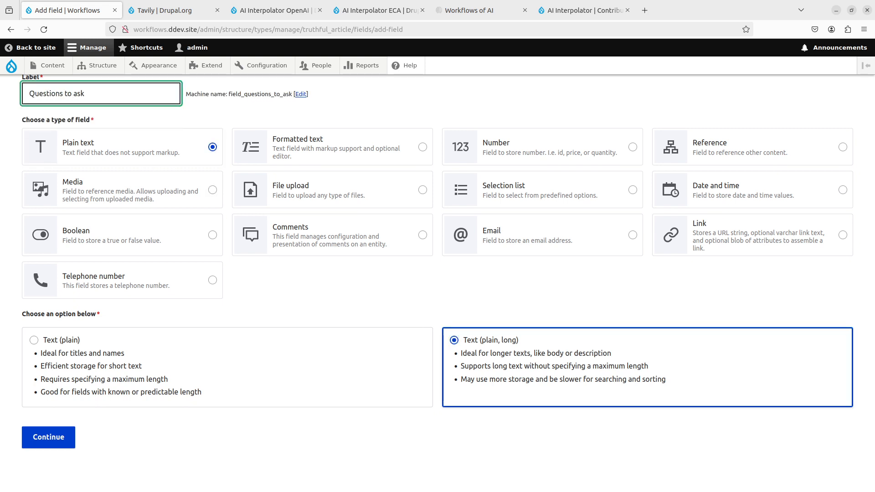
left_click(73, 441)
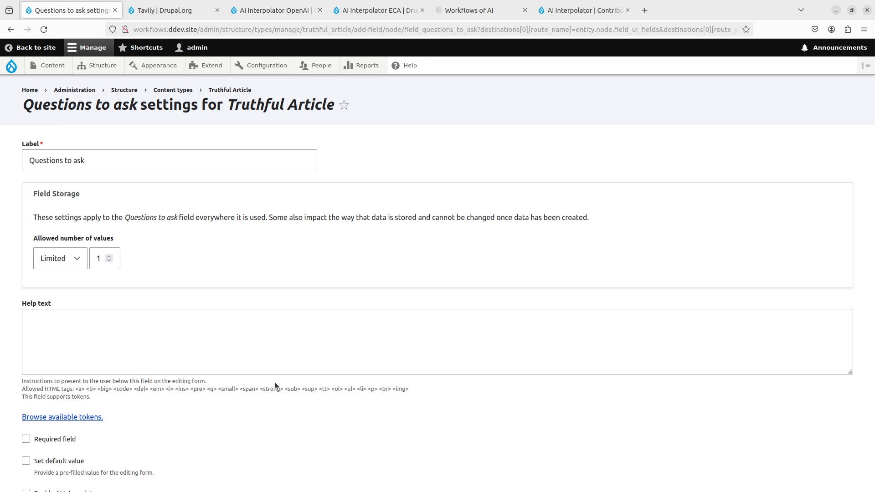
- Set the allowed number of values for the Questions to ask field to Unlimited
scroll(255, 364, "down", 2)
scroll(183, 310, "up", 1)
left_click(48, 213)
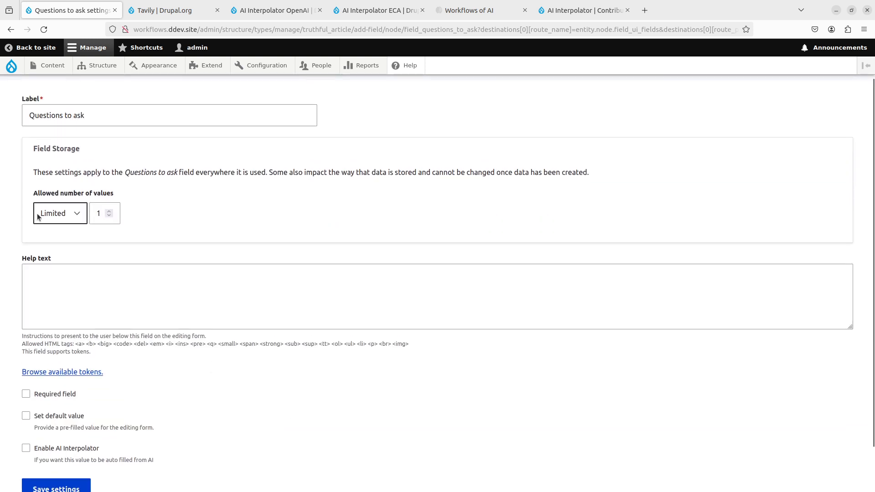
left_click(69, 244)
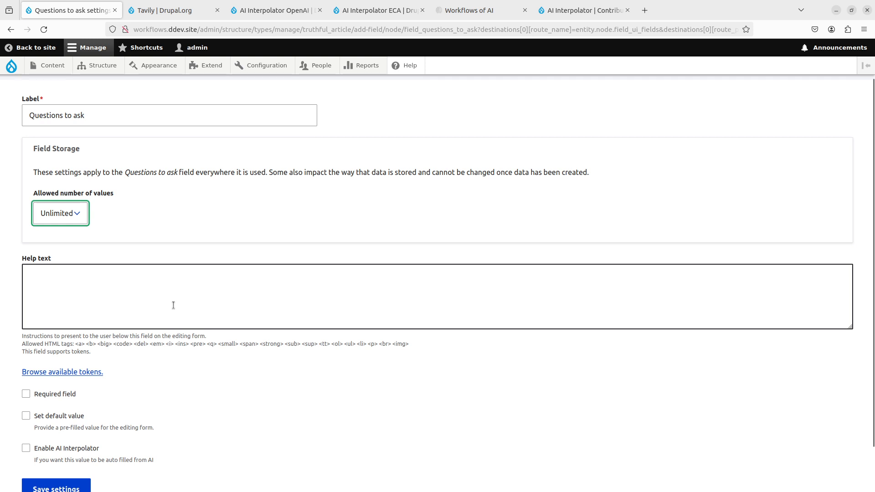
- Enable AI Interpolator on Questions to ask, using the OpenAI String Long rule with Article Body as the base field
scroll(173, 304, "down", 1)
left_click(77, 391)
scroll(178, 340, "down", 3)
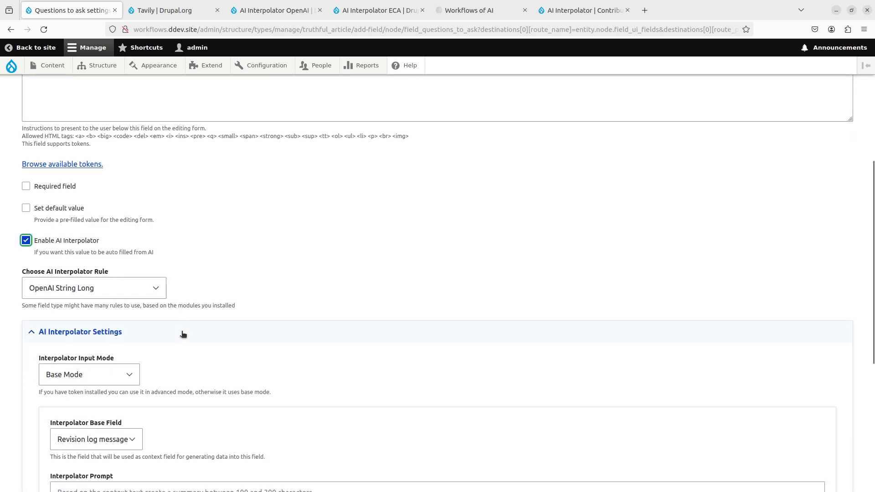
left_click(153, 289)
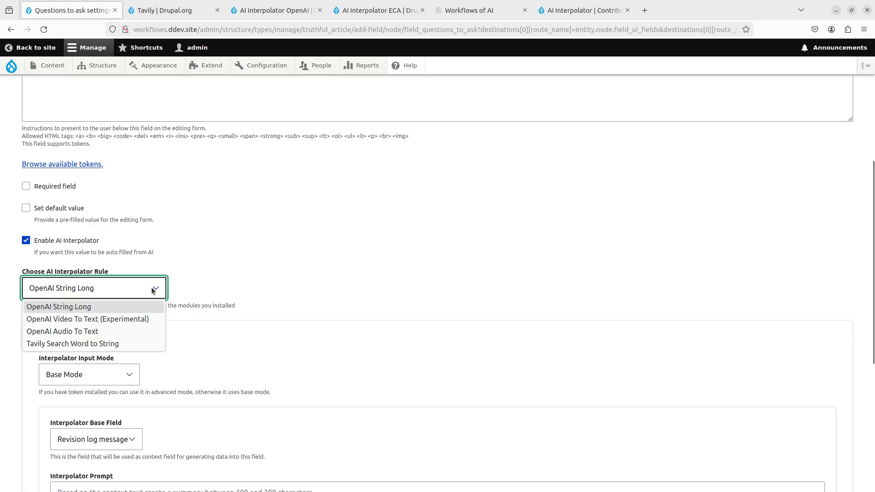
scroll(347, 243, "down", 5)
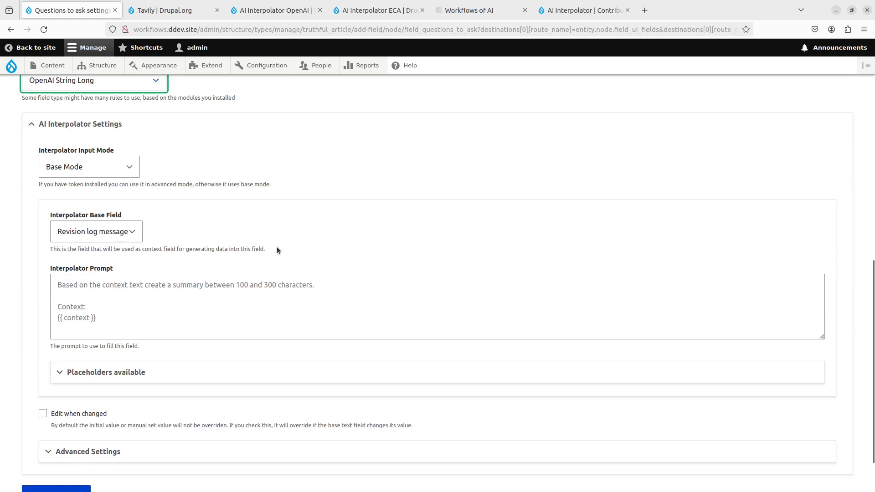
left_click(94, 231)
left_click(88, 272)
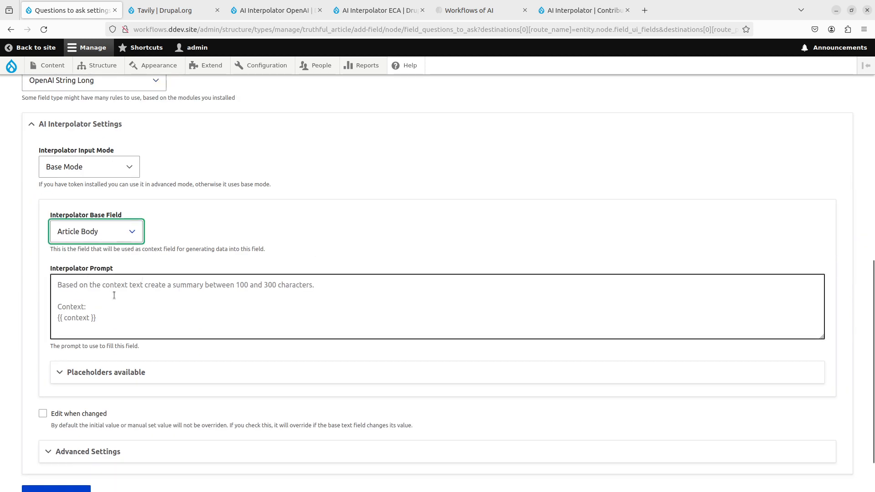
- Begin the prompt with "Based on the context text, generate as many questions as you see fit to test the truthfulness of the assumptions in the article."
left_click(136, 296)
type("Base")
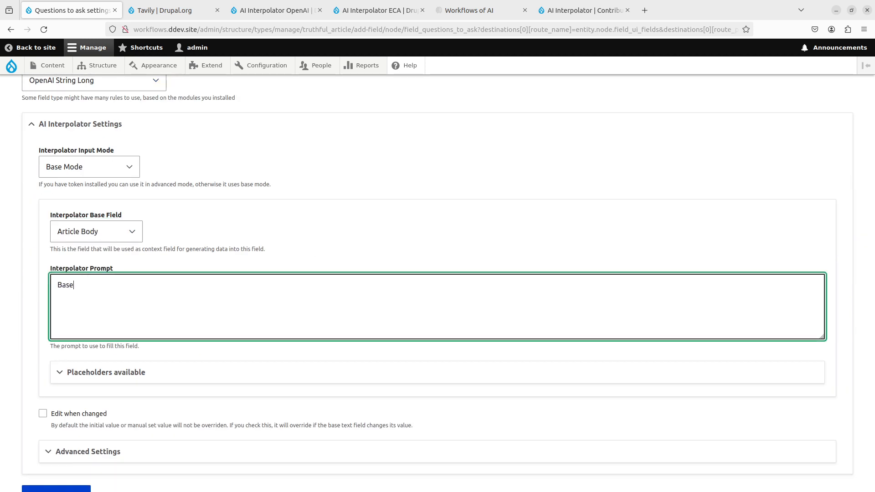
type("d on the context text, generate as m")
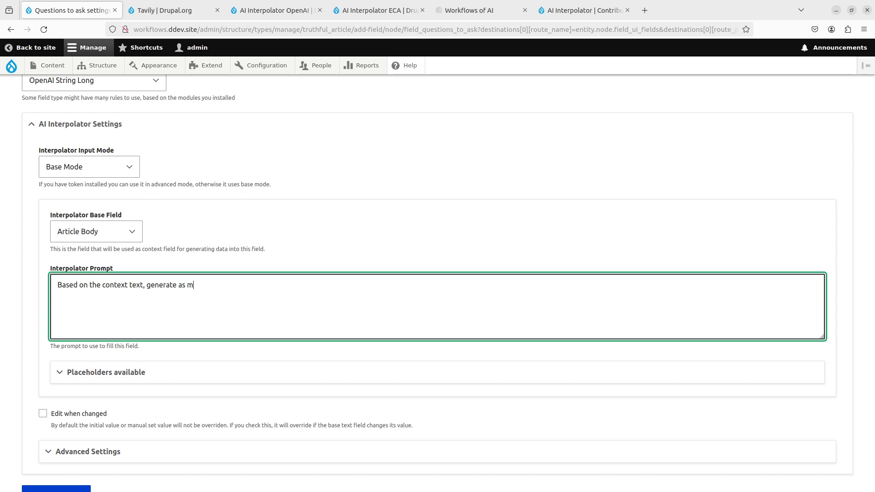
type("any questions an")
type(" you see fit")
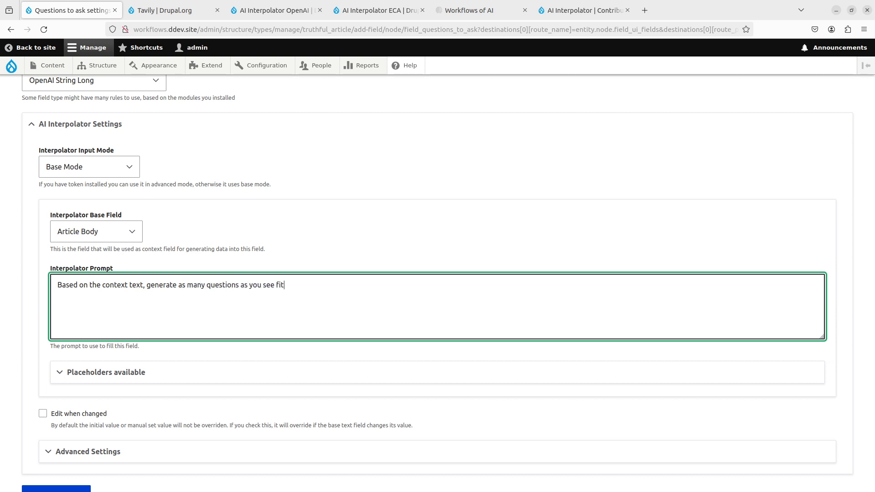
type(" to test the truthfulness of the as")
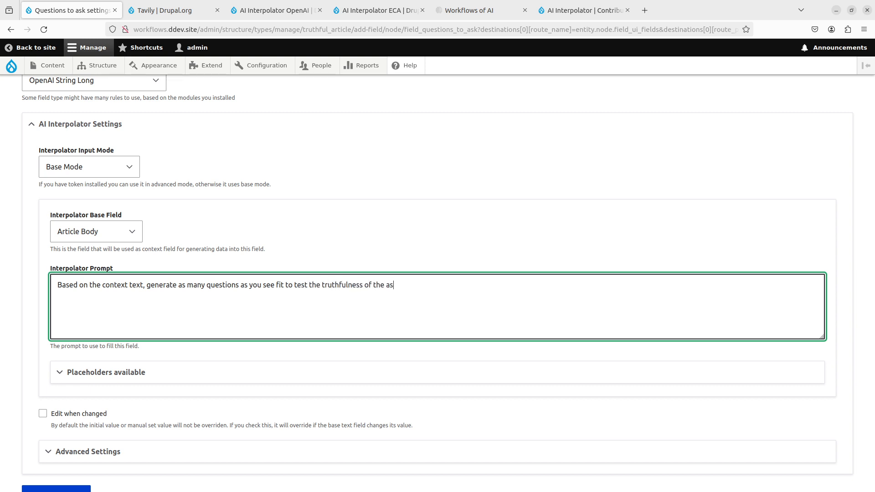
type("sumptions in the article. Do ")
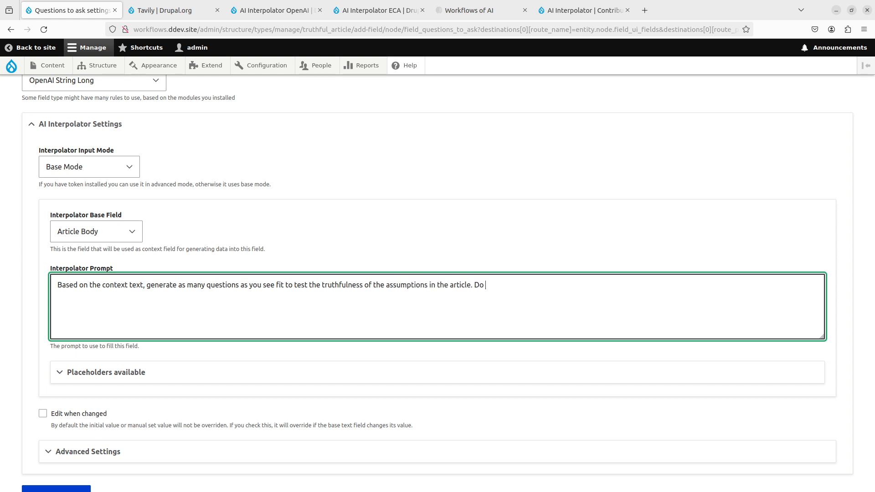
type("not overdo it, usually one q")
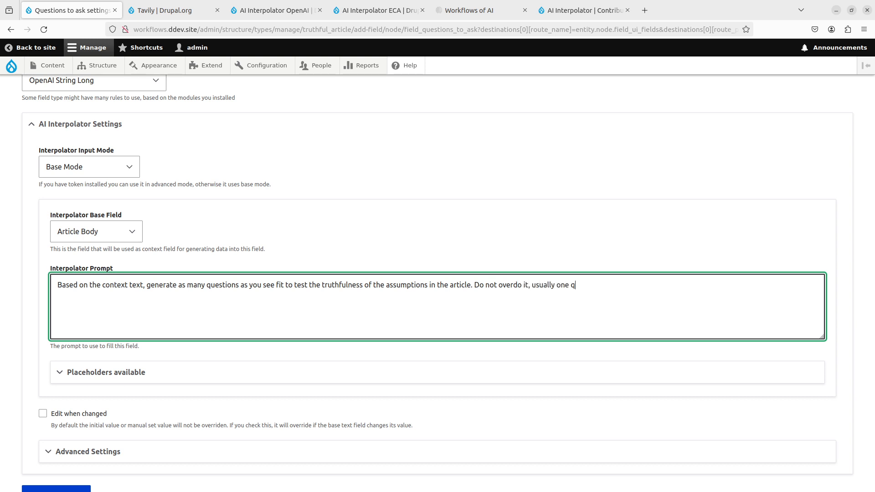
type("uestion per assumption is enough.")
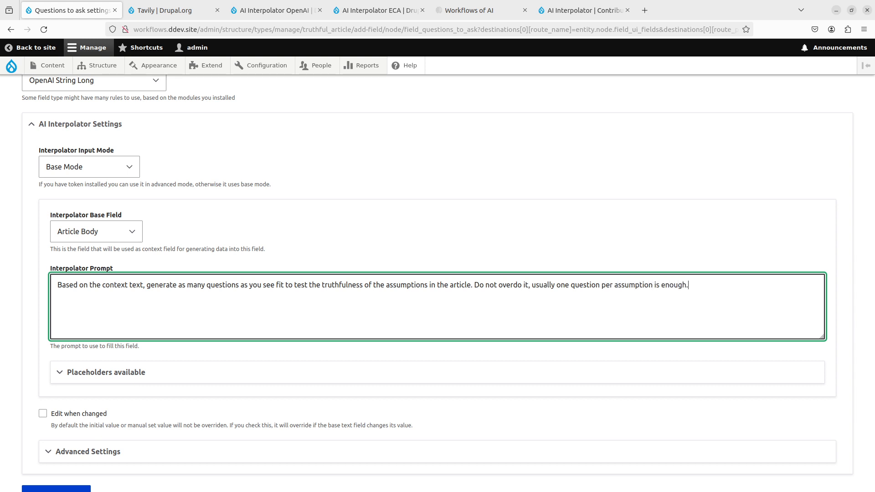
type("Context:")
- Continue the prompt with "Do not overdo it, usually one question per assumption is enough." and a Context: section containing {{ context }}
key("Return")
type("{{ context }}")
scroll(78, 320, "down", 2)
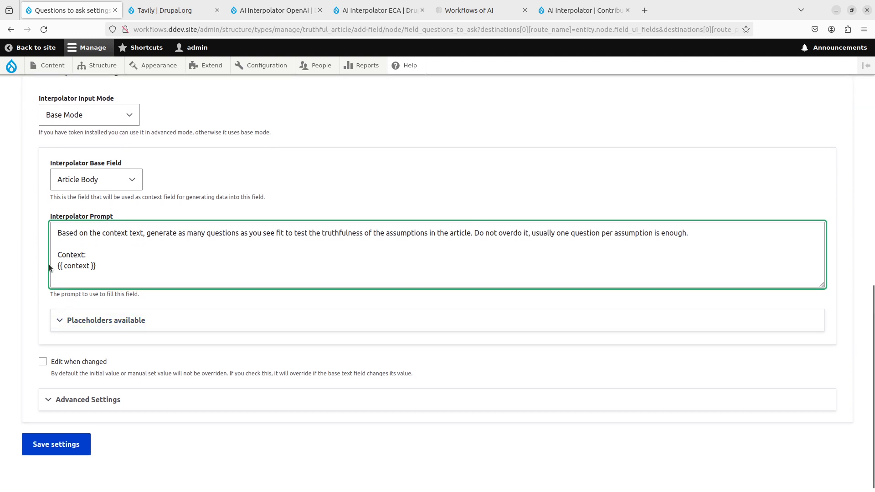
- Review the placeholders available for the prompt and set the Interpolator Worker to ECA
left_click_drag(57, 266, 90, 266)
scroll(146, 319, "down", 1)
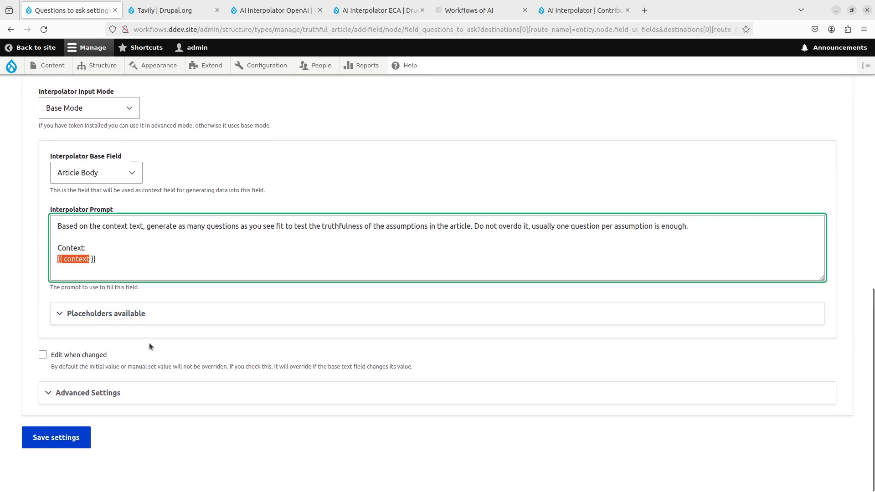
left_click(156, 316)
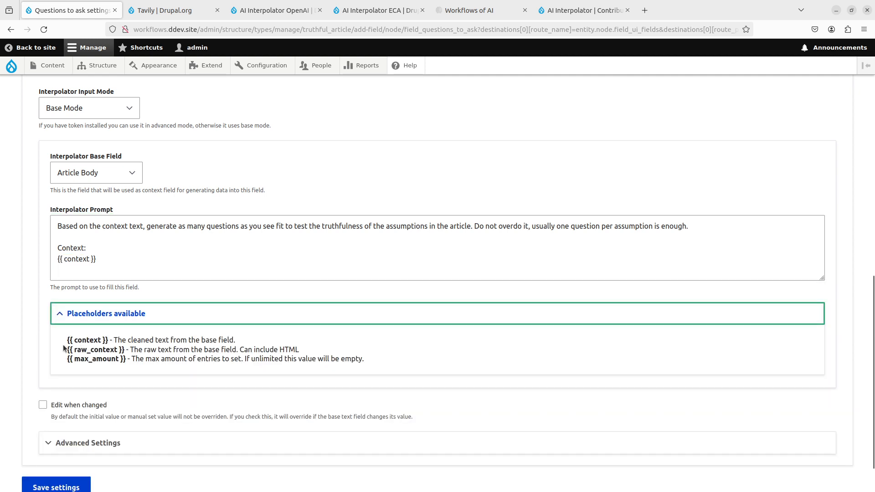
scroll(140, 366, "down", 1)
left_click(109, 398)
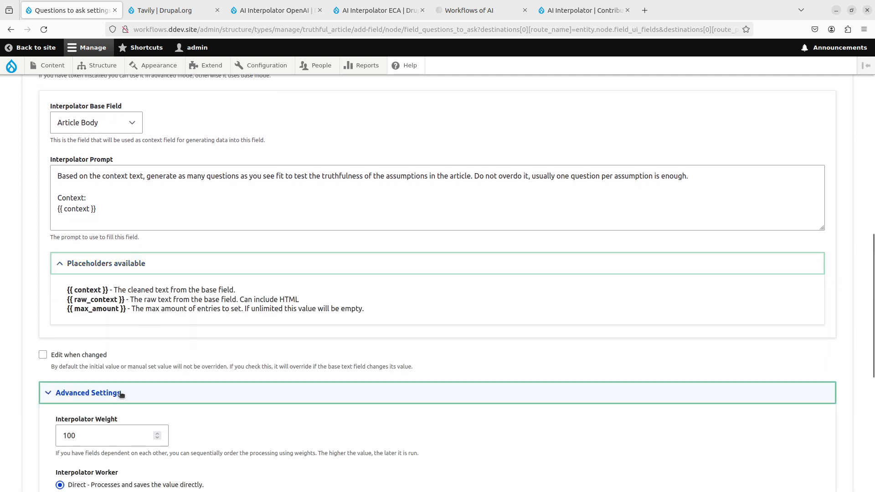
scroll(267, 328, "down", 5)
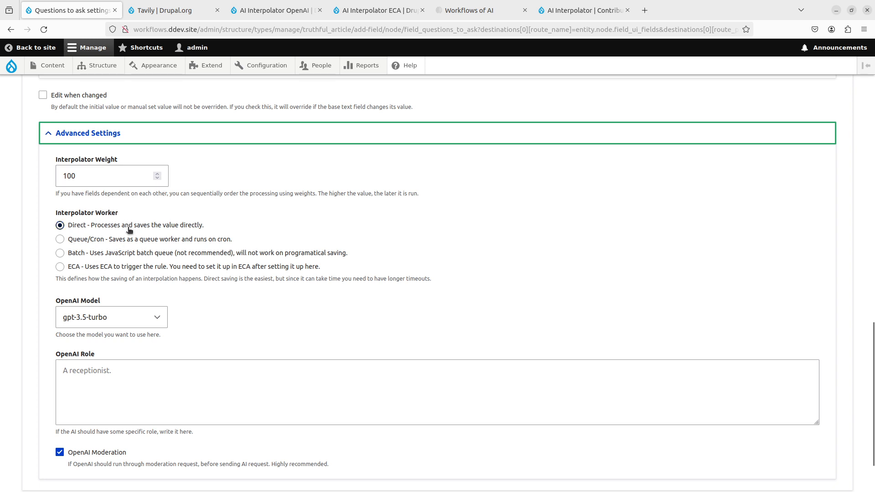
left_click(105, 269)
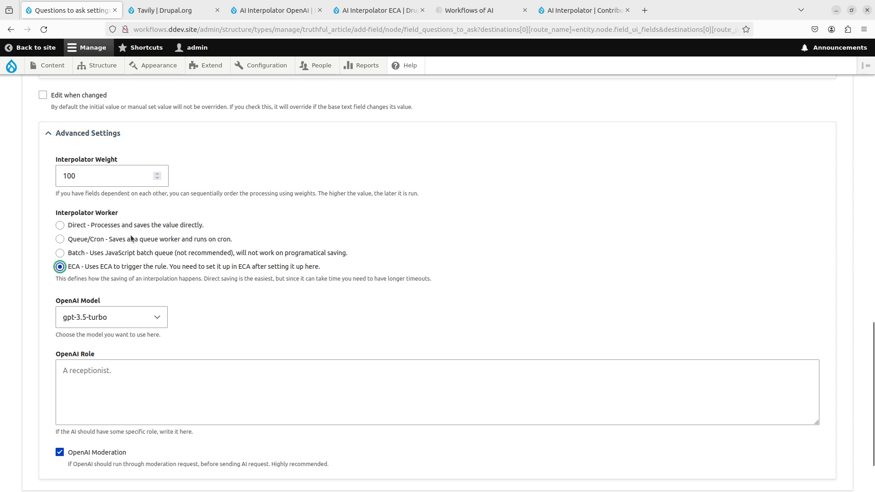
- Choose gpt-4-turbo as the OpenAI Model and save the Questions to ask field settings
scroll(130, 239, "down", 2)
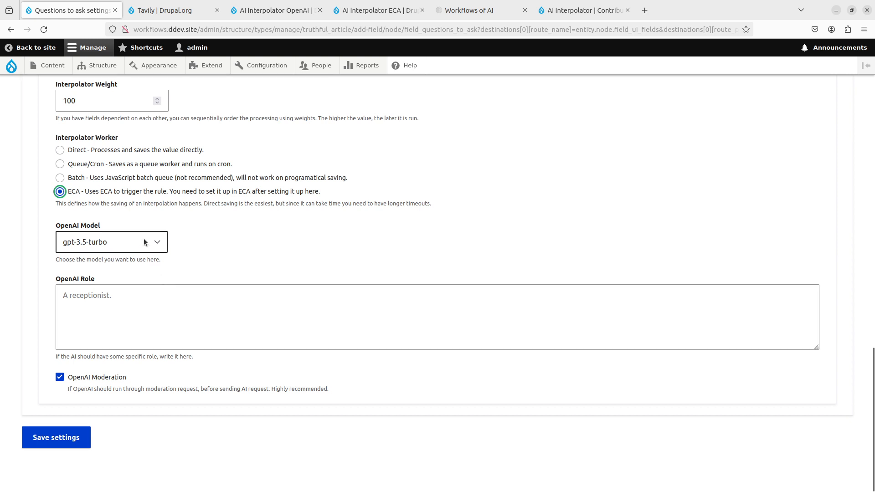
left_click(143, 242)
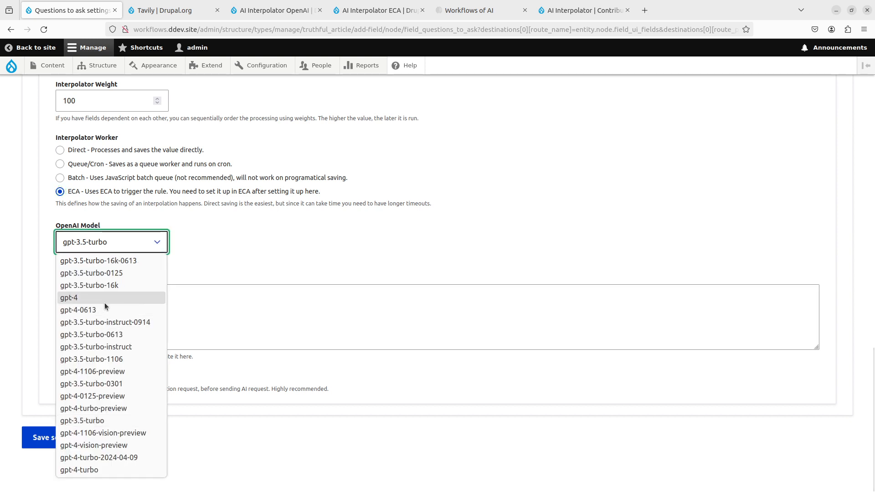
left_click(98, 470)
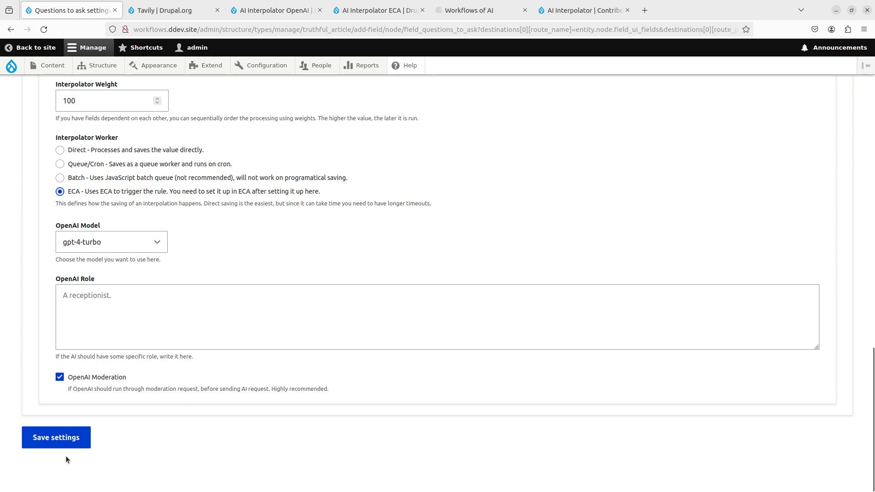
left_click(63, 438)
- Add a Text (plain, long) field labelled "Tavily Lookup" to Truthful Article and continue to its settings
left_click(77, 236)
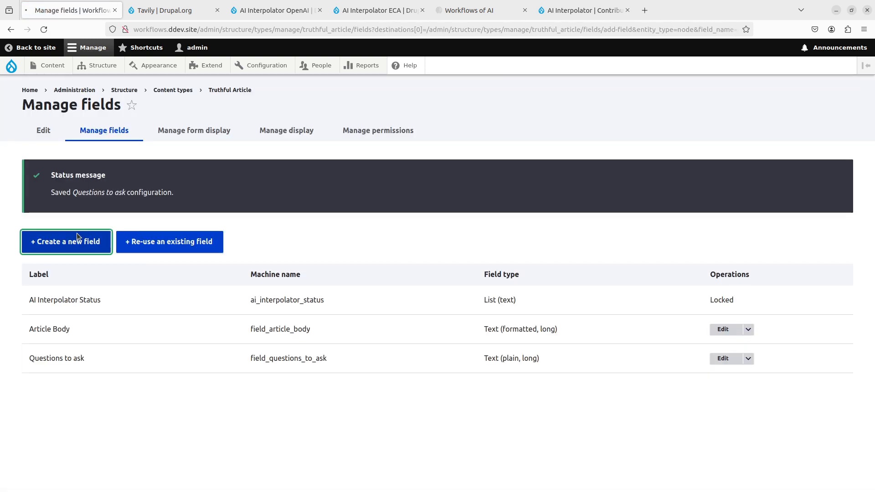
left_click(156, 216)
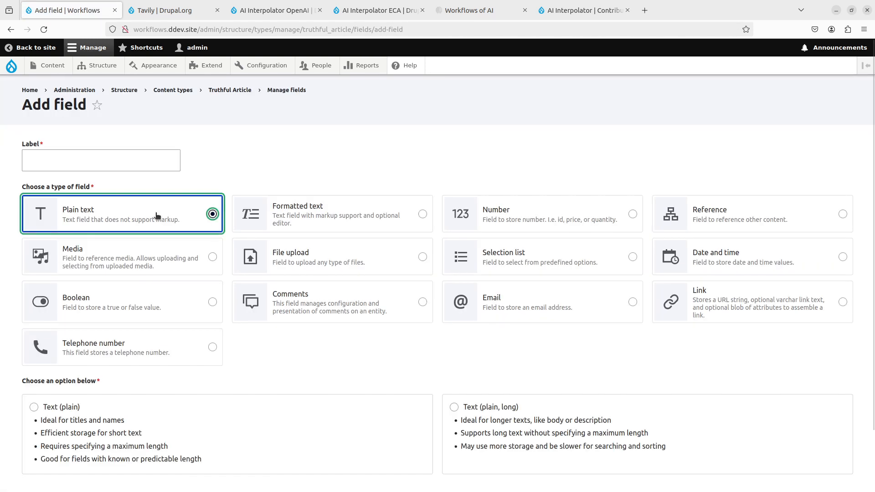
left_click(548, 436)
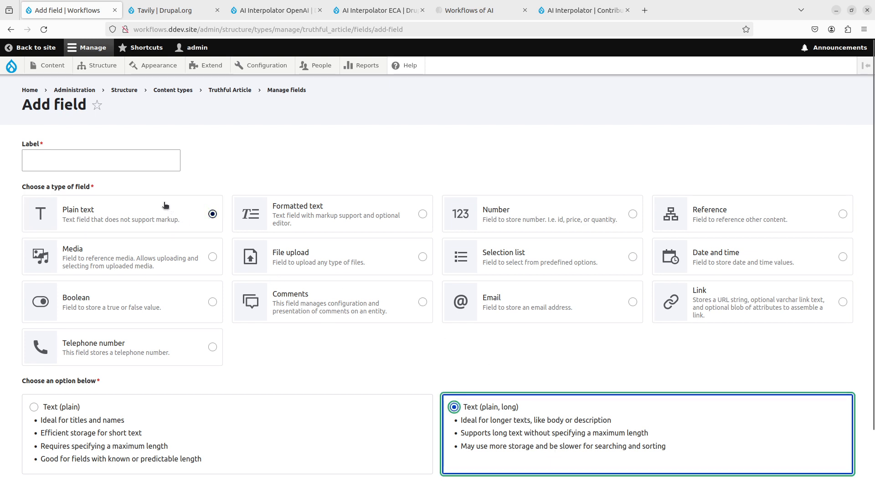
left_click(113, 157)
type("Tavily L")
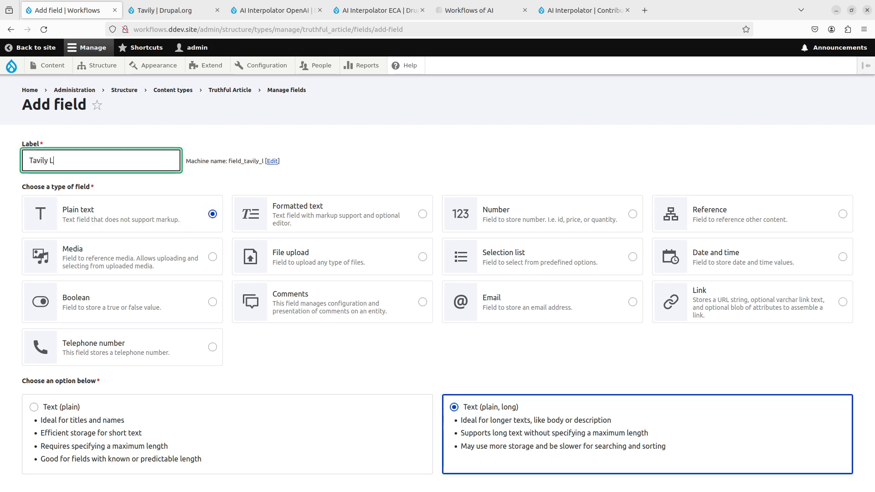
type("ookup")
scroll(113, 157, "down", 3)
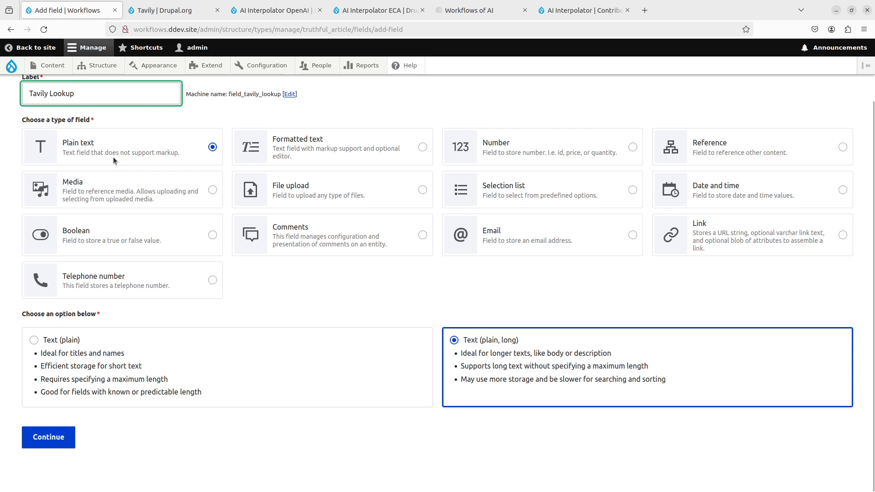
left_click(56, 447)
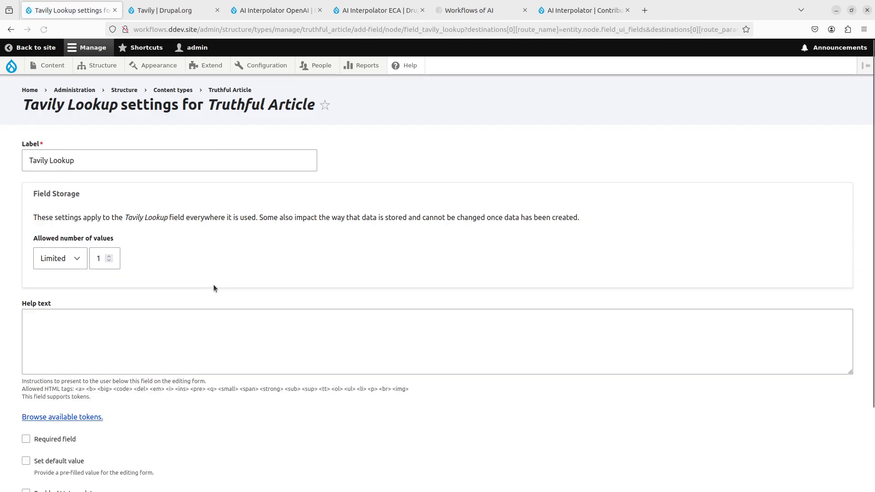
- Set the allowed number of values for the Tavily Lookup field to Unlimited
scroll(214, 284, "down", 3)
left_click(67, 160)
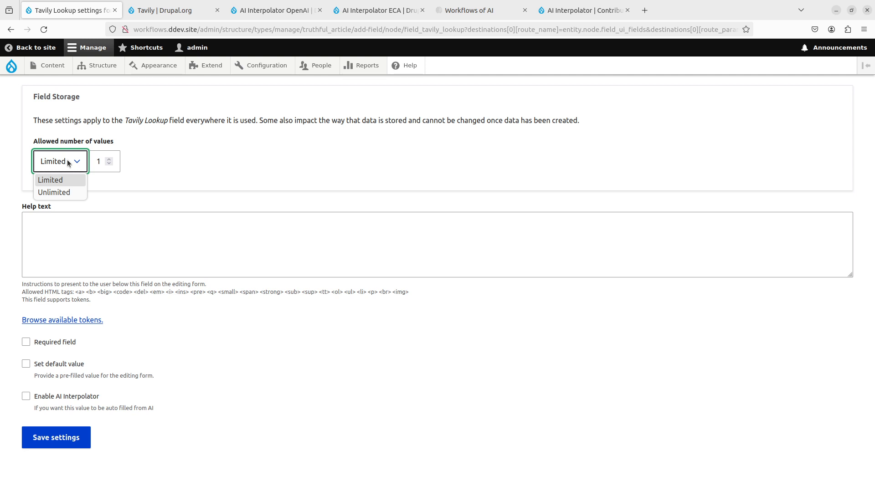
left_click(67, 192)
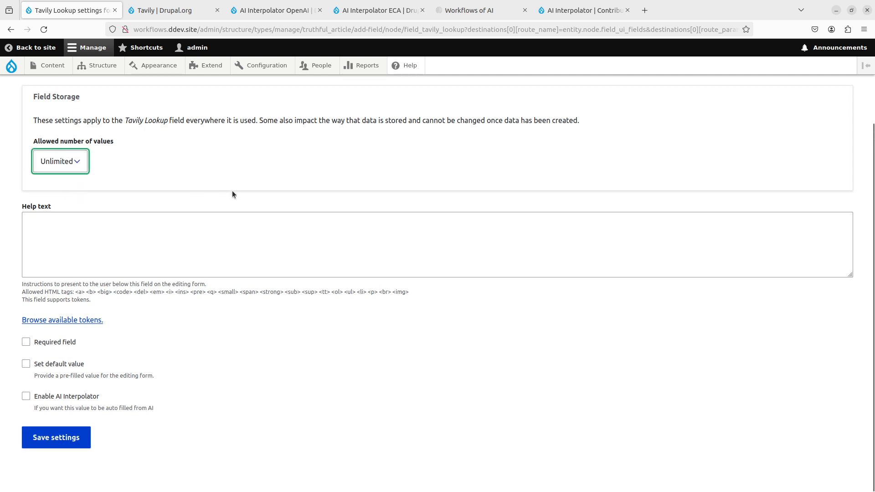
- Enable AI Interpolator on Tavily Lookup, using the Tavily Search Word to String rule with Questions to ask as the base field
left_click(26, 396)
scroll(288, 285, "down", 5)
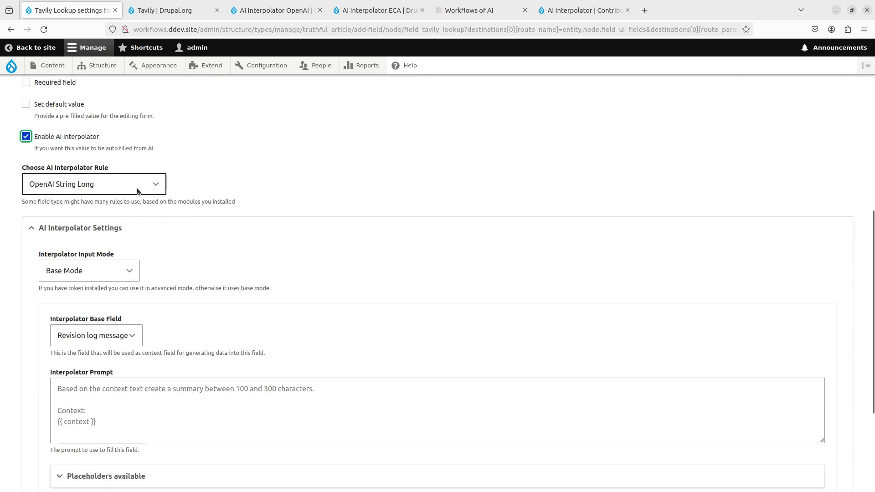
left_click(137, 187)
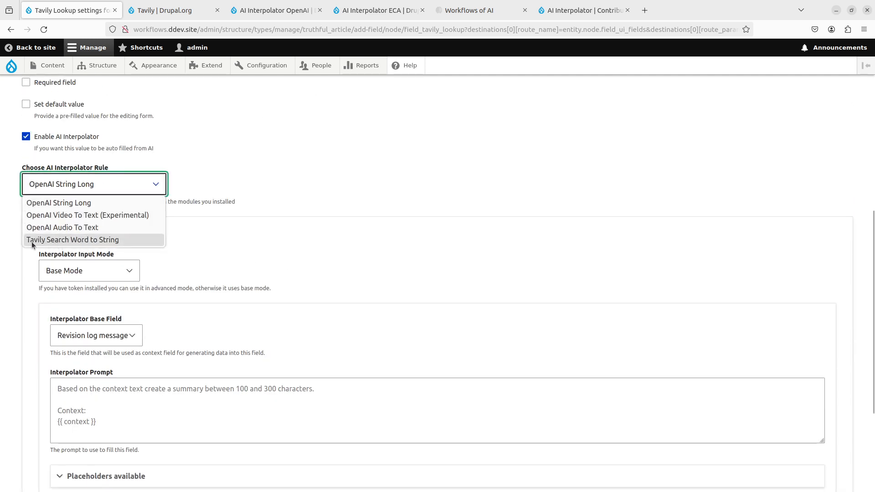
left_click(108, 240)
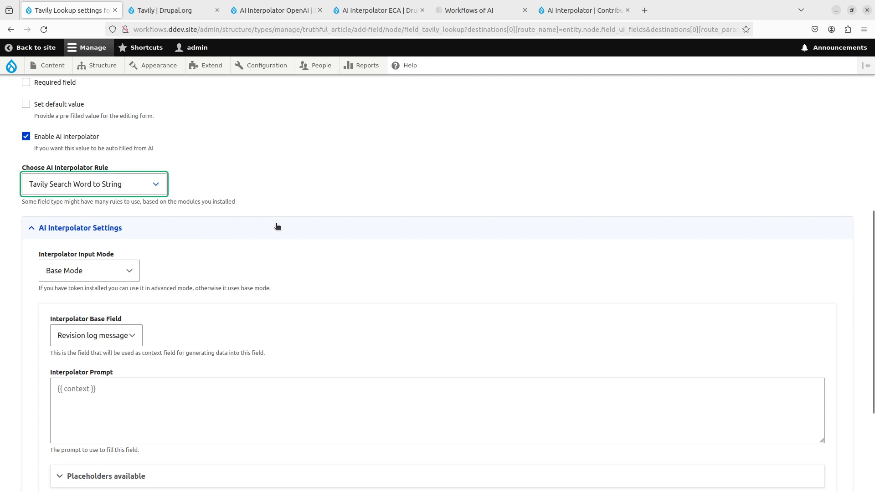
scroll(108, 237, "down", 2)
left_click(107, 236)
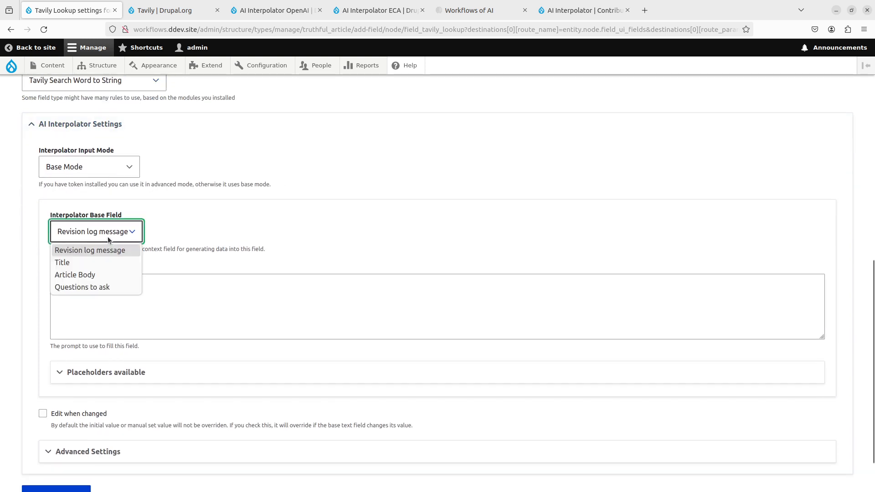
left_click(103, 288)
- Set the Interpolator Prompt of Tavily Lookup to {{ context }}
left_click(100, 292)
type("{{")
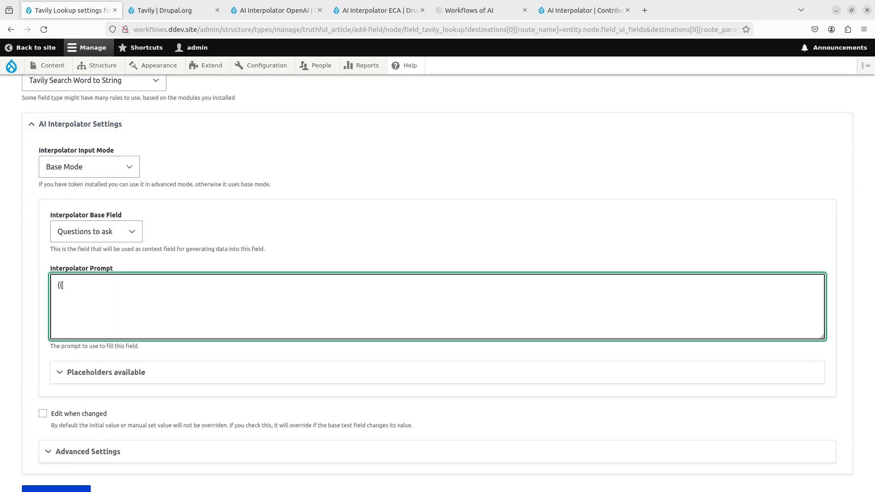
type(" context }}")
- Set the Tavily Lookup Interpolator Worker to ECA with Concatenate enabled, and save the field settings
scroll(100, 297, "down", 2)
left_click(106, 394)
scroll(114, 319, "down", 5)
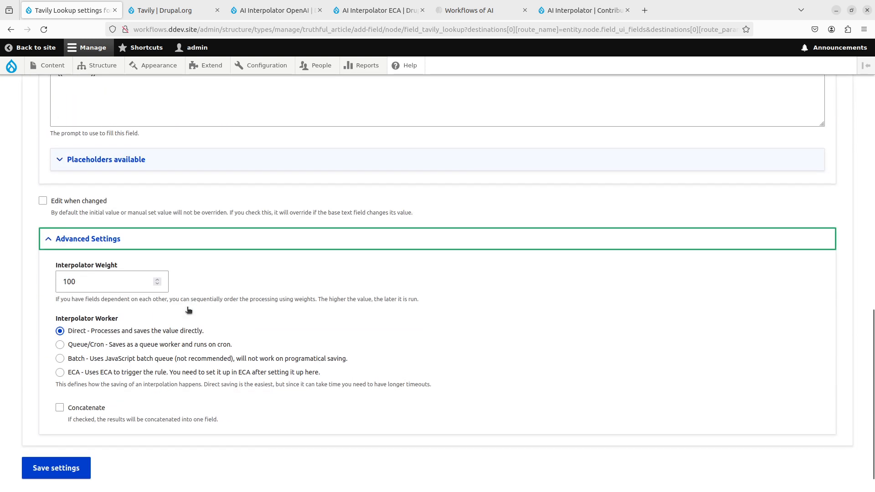
scroll(183, 173, "up", 4)
scroll(212, 274, "down", 2)
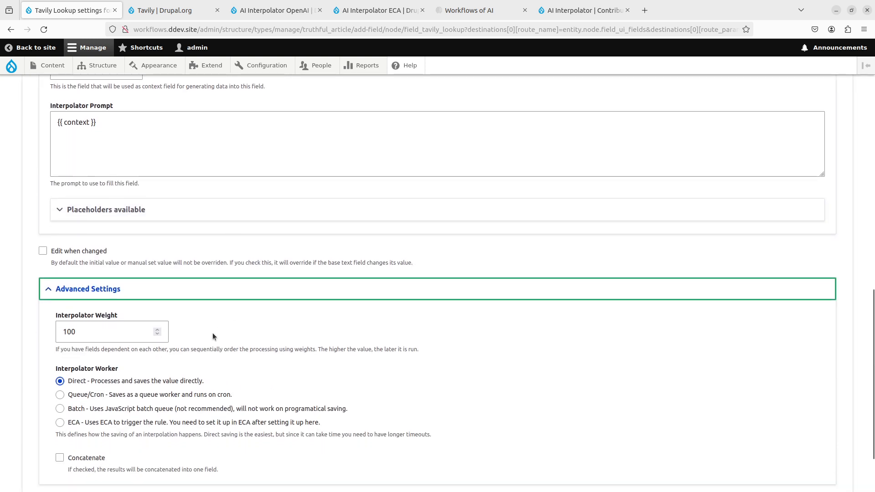
left_click(97, 423)
scroll(92, 401, "down", 2)
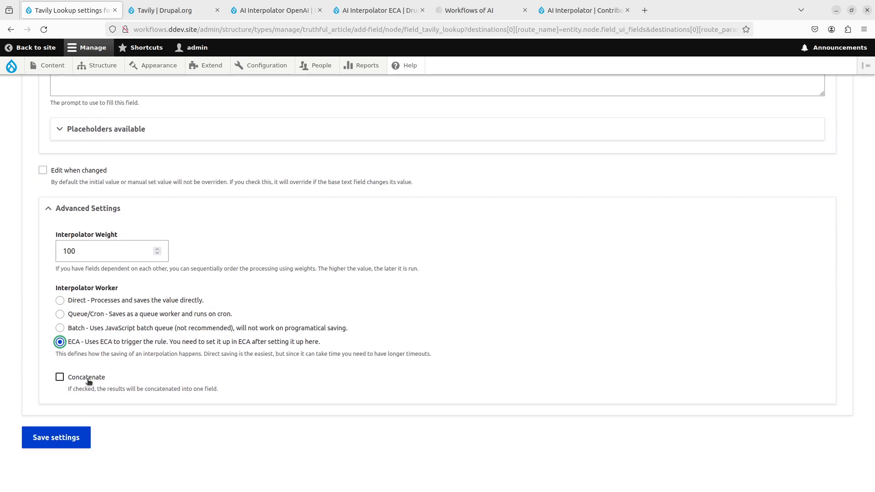
left_click(90, 381)
left_click(68, 439)
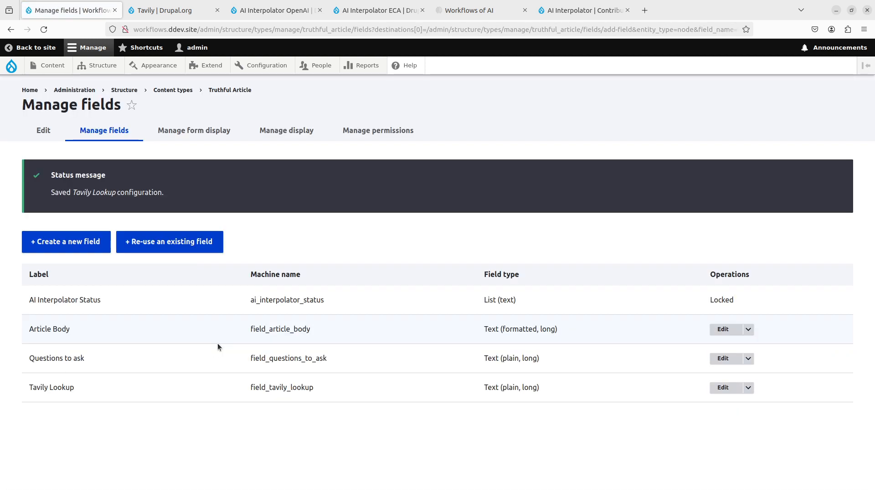
- Create a new Selection list field of type List (text) labelled Truthful on the Truthful Article content type
left_click(58, 251)
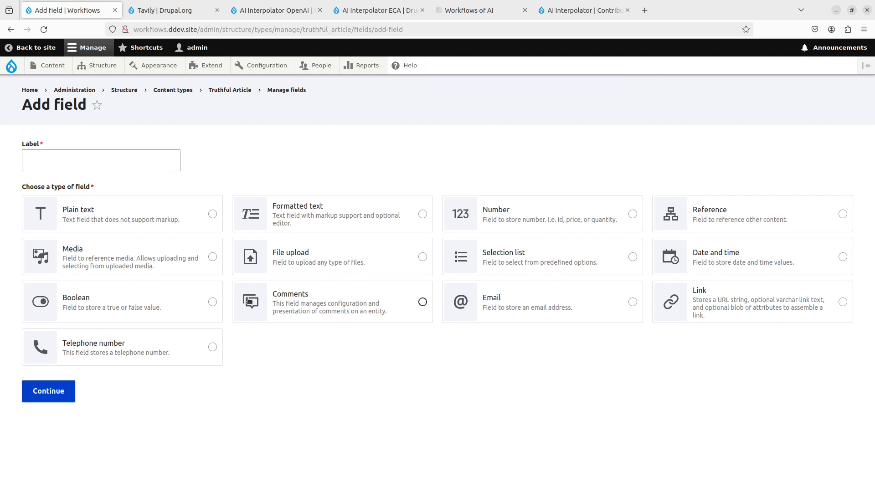
left_click(515, 242)
scroll(521, 255, "down", 3)
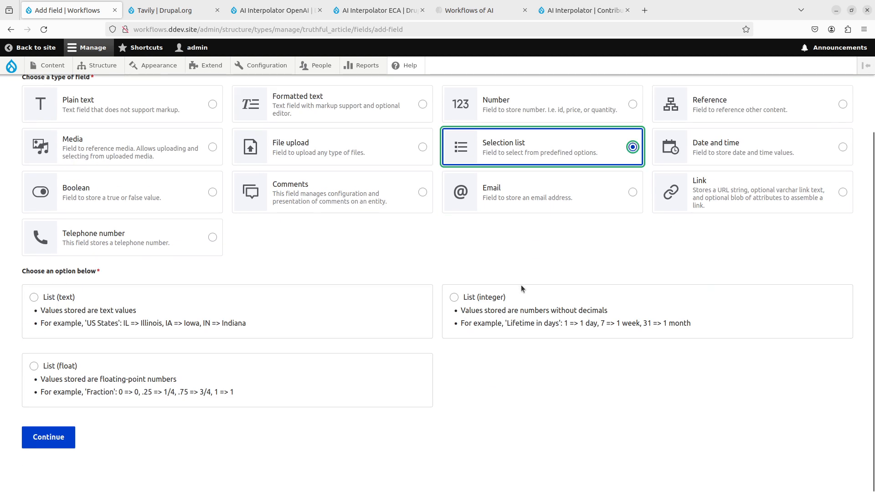
left_click(194, 318)
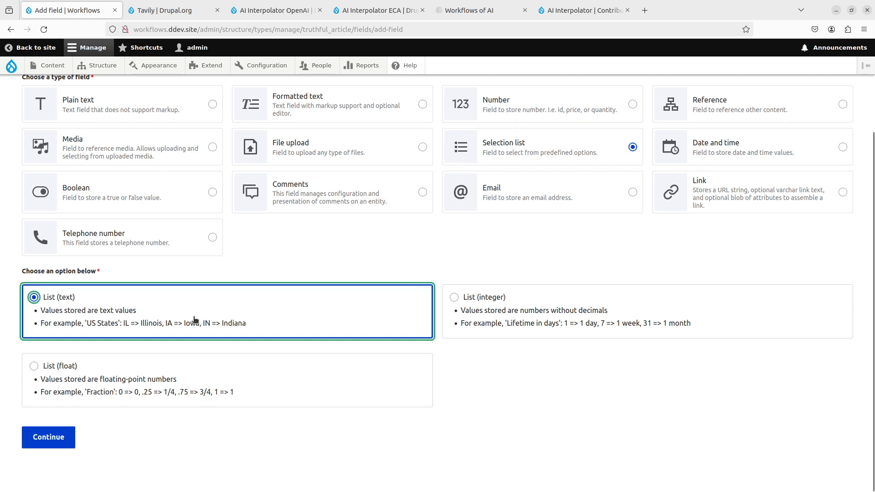
scroll(191, 340, "up", 3)
left_click(117, 150)
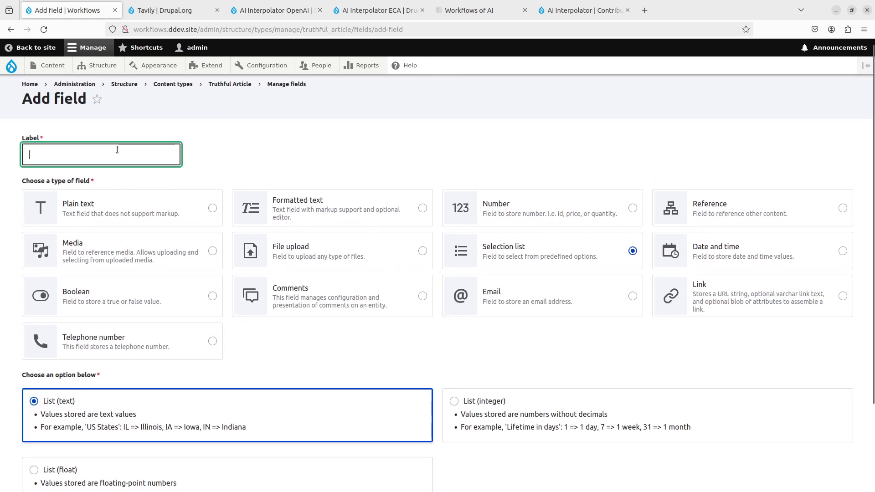
type("Truth")
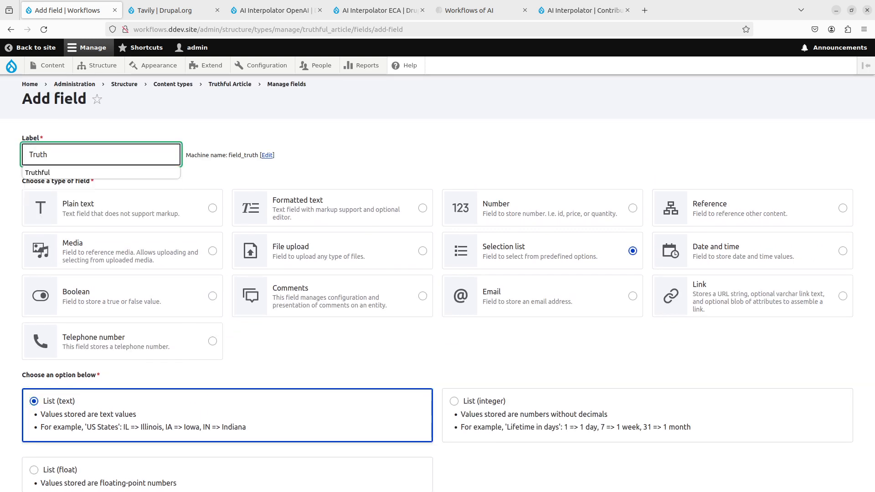
type("ful")
scroll(228, 319, "down", 3)
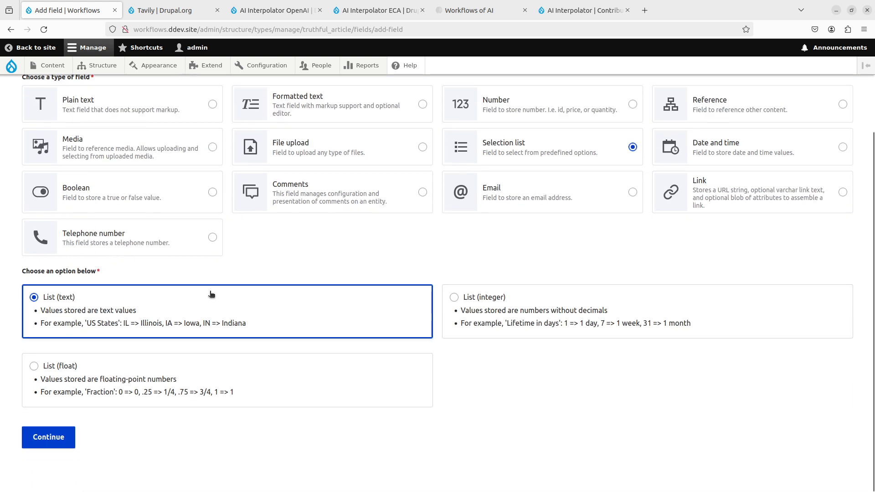
left_click(64, 443)
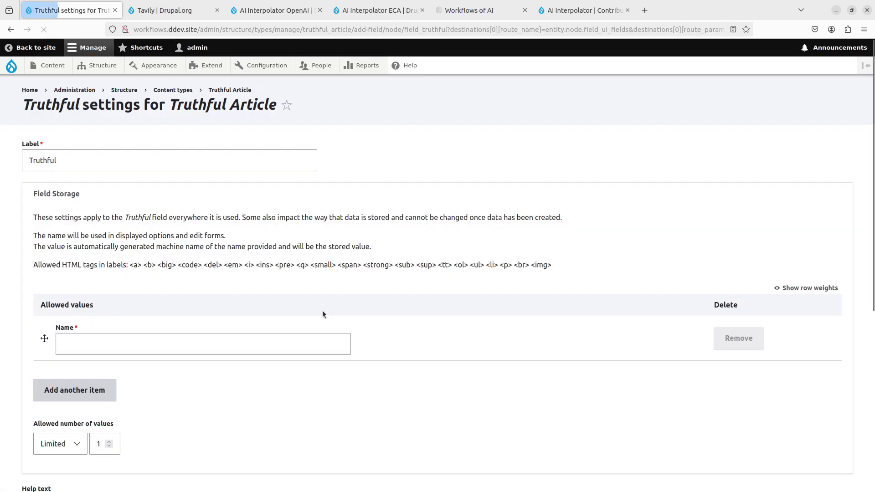
- Add Truthful and Not Truthful as the allowed values of the Truthful field
left_click(141, 351)
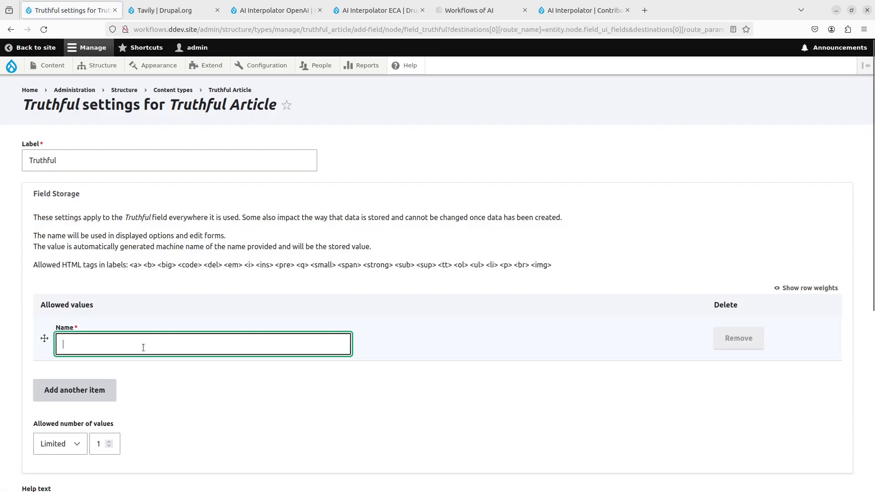
type("truthful")
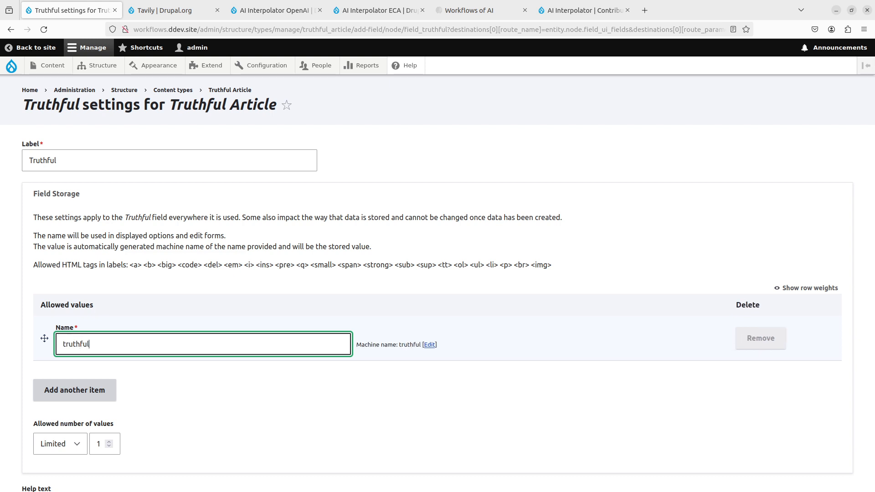
key("ctrl+a")
type("Truthful")
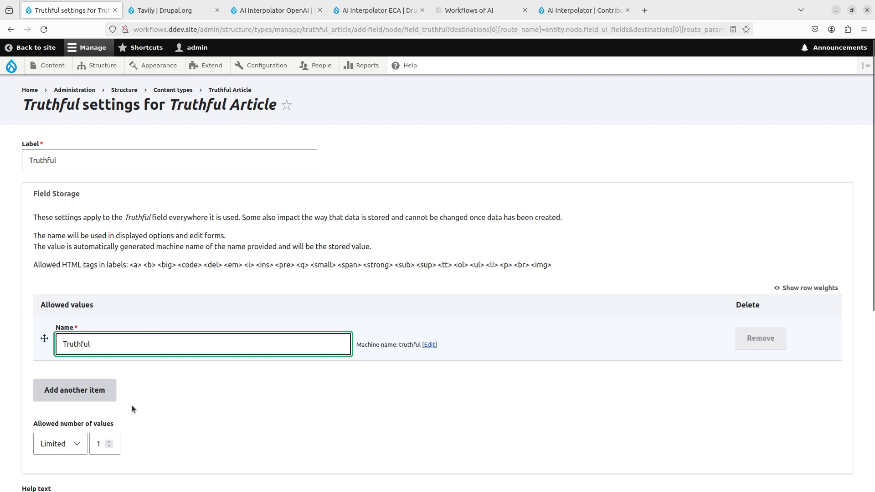
left_click(97, 390)
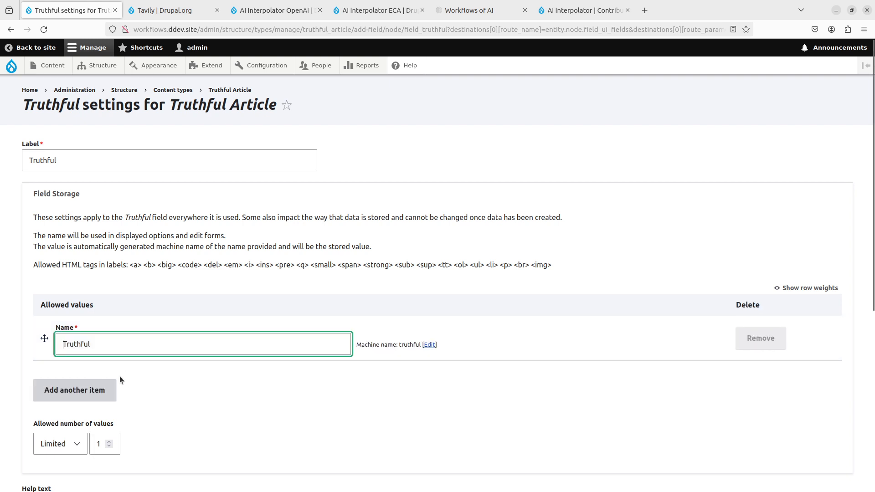
scroll(136, 369, "down", 3)
left_click(108, 336)
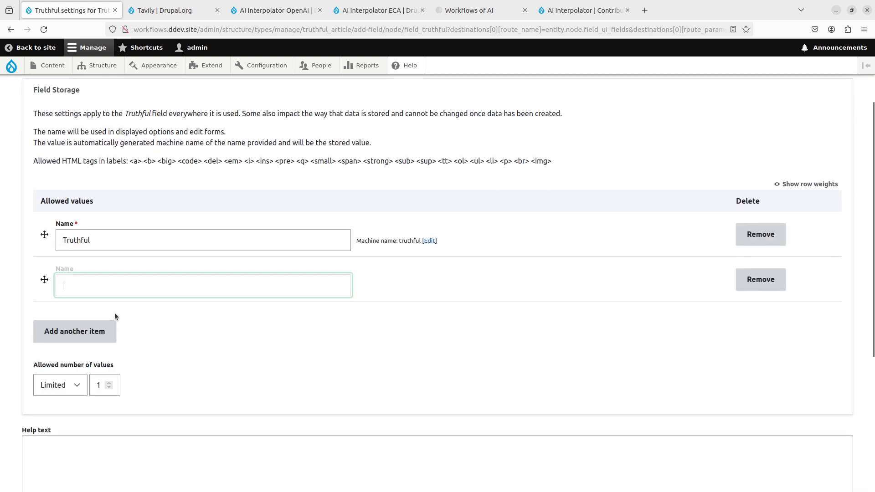
type("Not Tr")
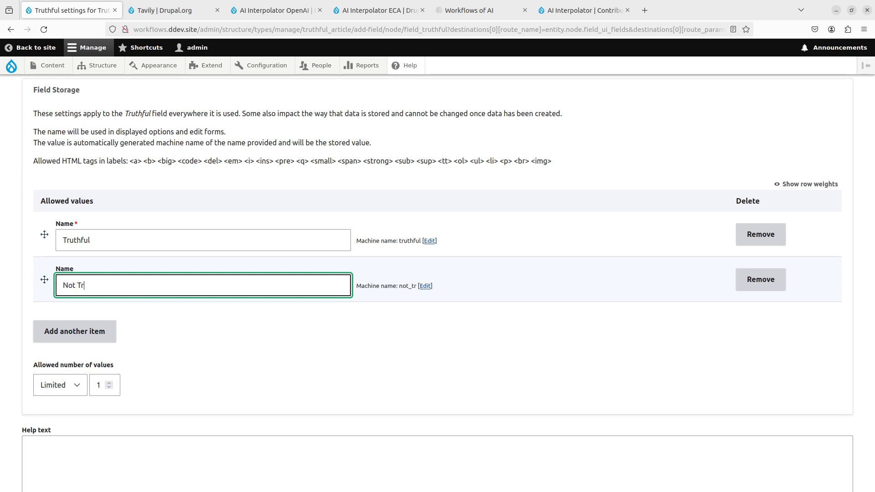
type("uthful")
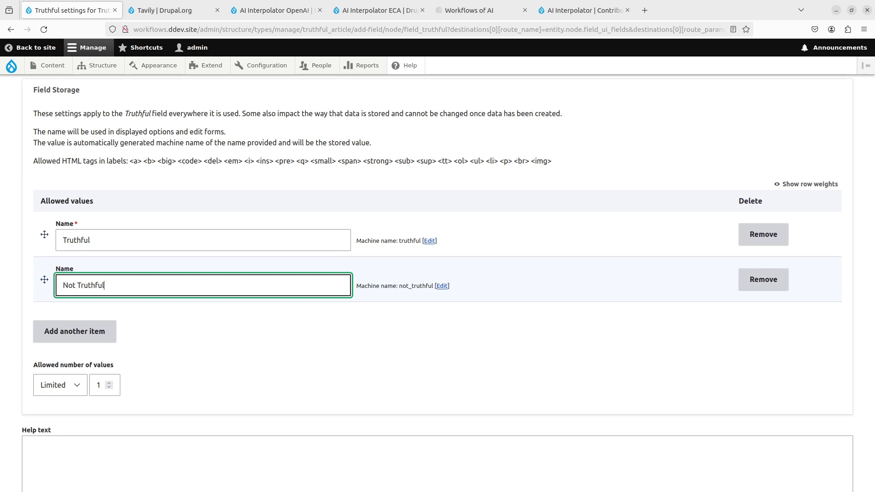
- Enable AI Interpolator for the Truthful field
scroll(124, 302, "down", 3)
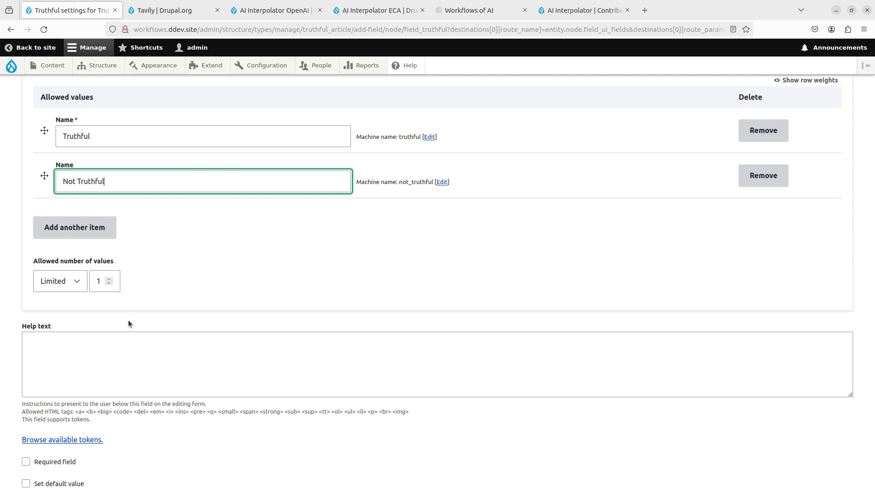
scroll(127, 320, "down", 2)
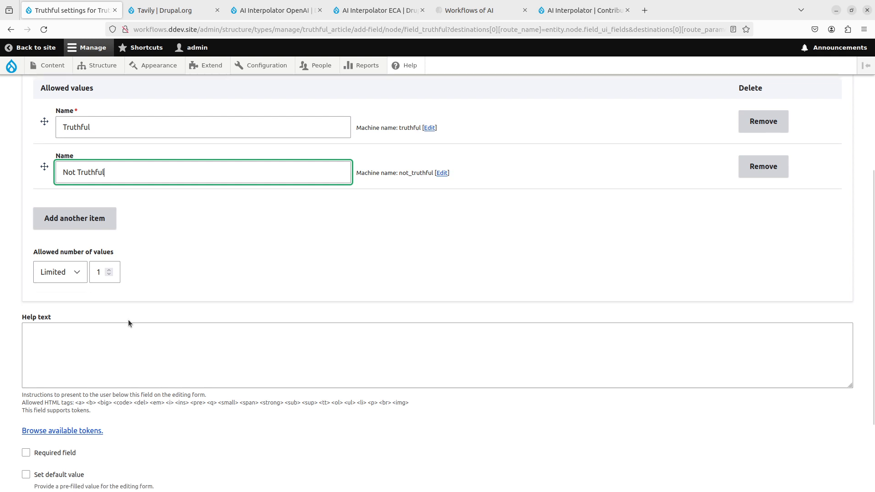
scroll(198, 310, "down", 2)
scroll(198, 311, "up", 2)
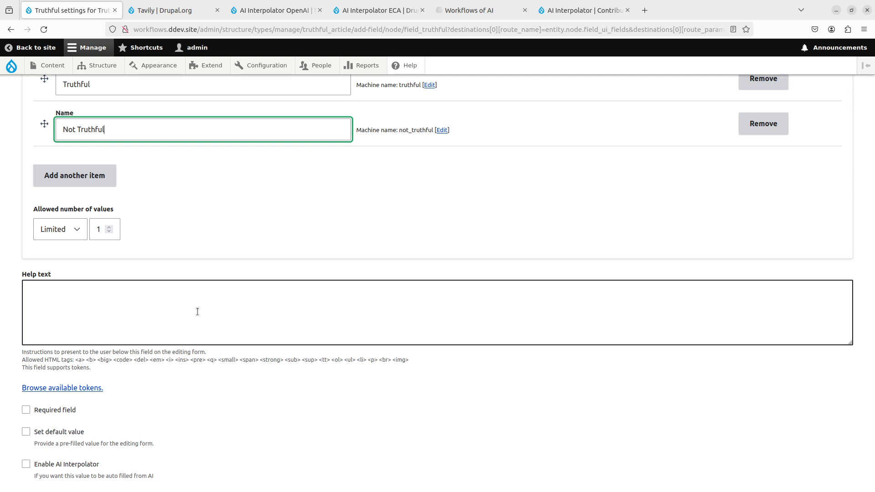
scroll(197, 312, "down", 2)
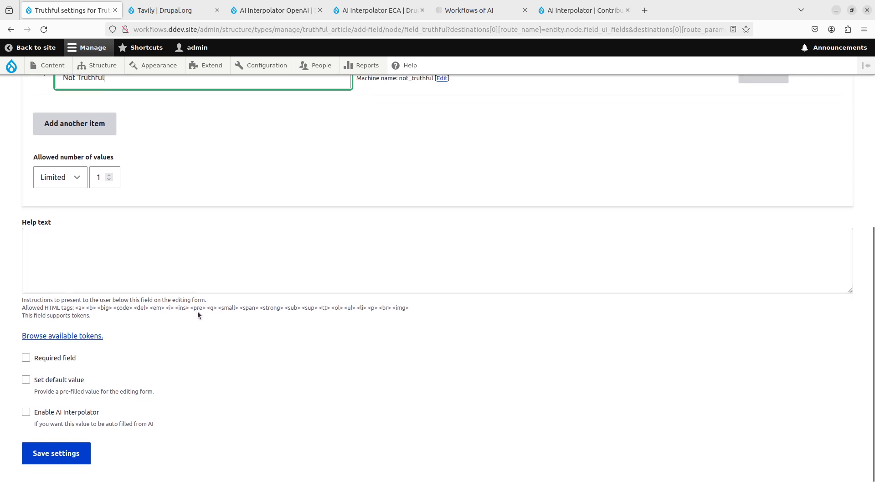
left_click(88, 416)
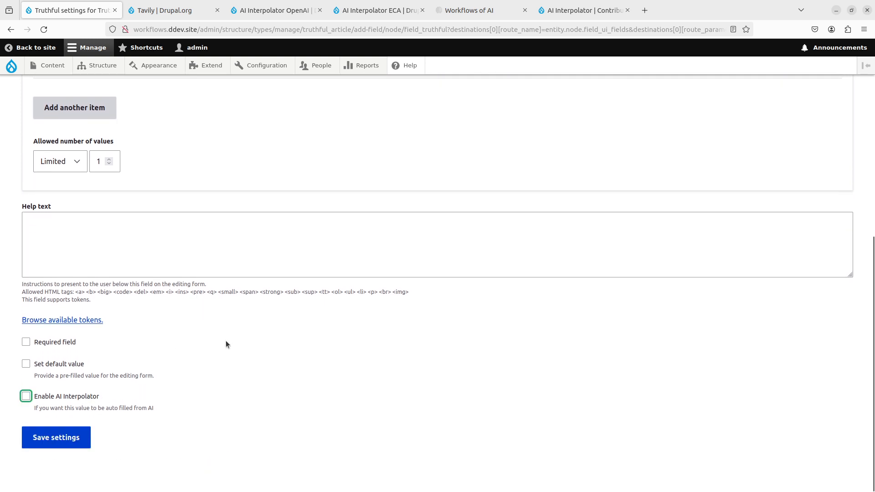
scroll(113, 191, "up", 3)
scroll(111, 329, "down", 4)
left_click(77, 395)
scroll(180, 317, "down", 8)
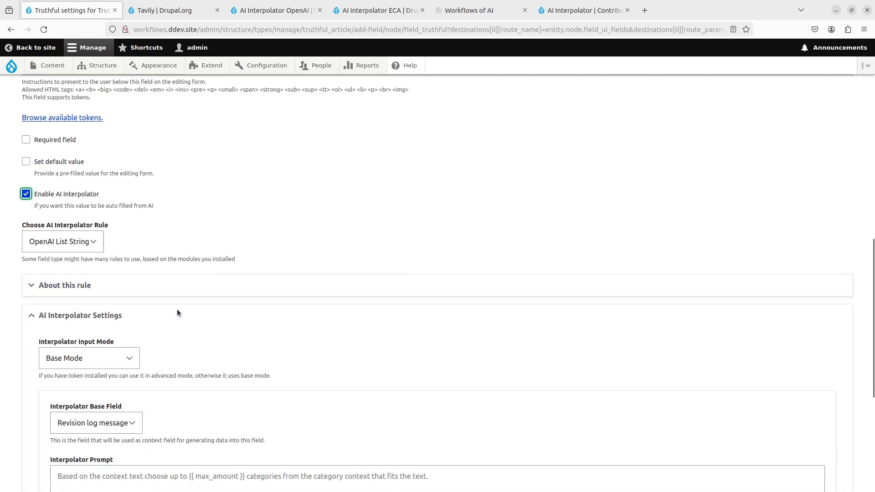
- Keep the OpenAI List String rule and set the Interpolator Input Mode to Advanced Mode (Token)
left_click(102, 233)
left_click(154, 283)
scroll(154, 284, "down", 3)
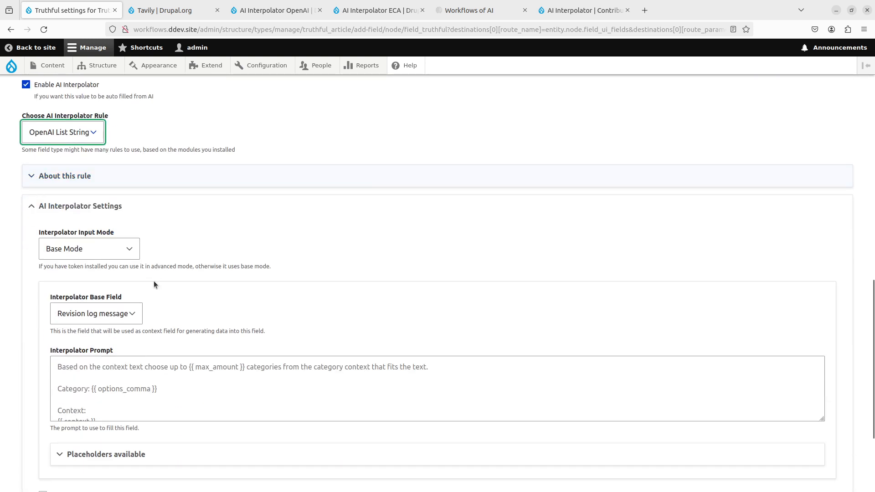
left_click(116, 250)
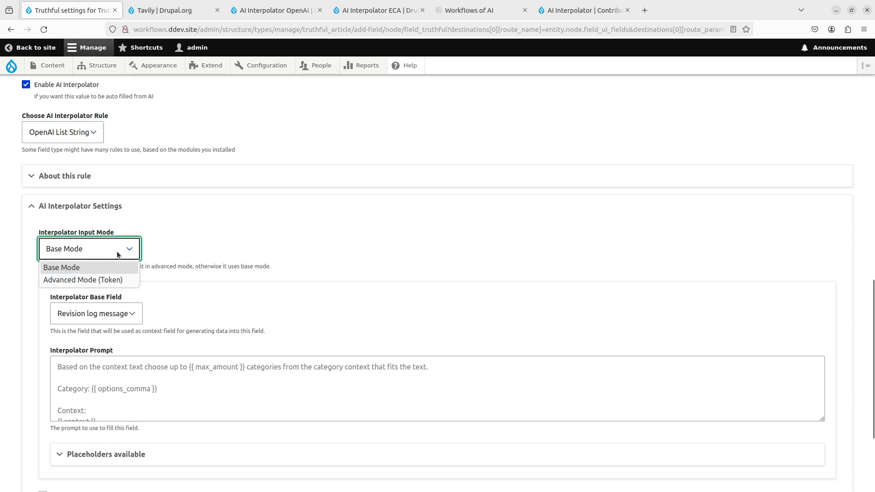
left_click(102, 279)
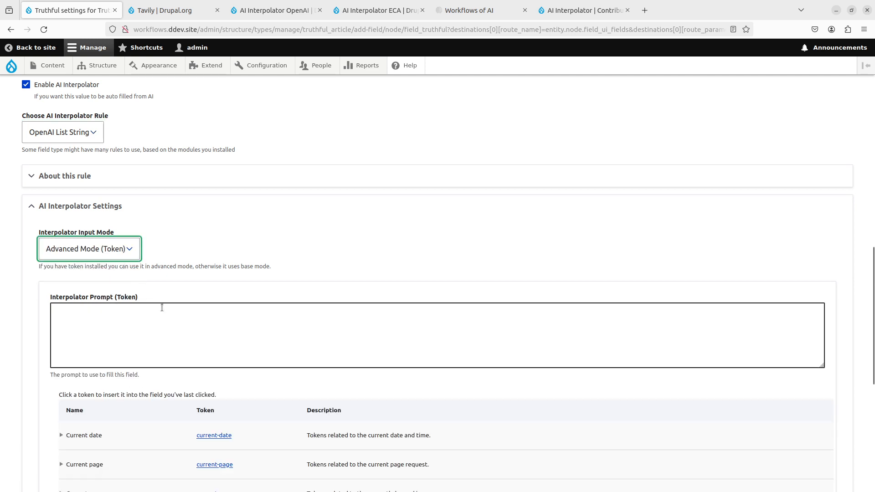
- Start the token prompt with "Based on the article text, would you say that all assumptions in the text is truthful when compared the fact context under here"
left_click(177, 327)
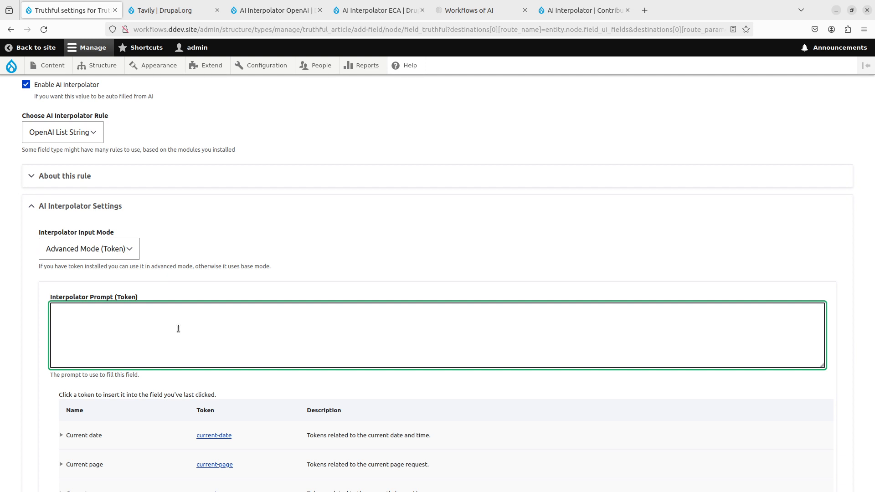
type("Based on the article text, ")
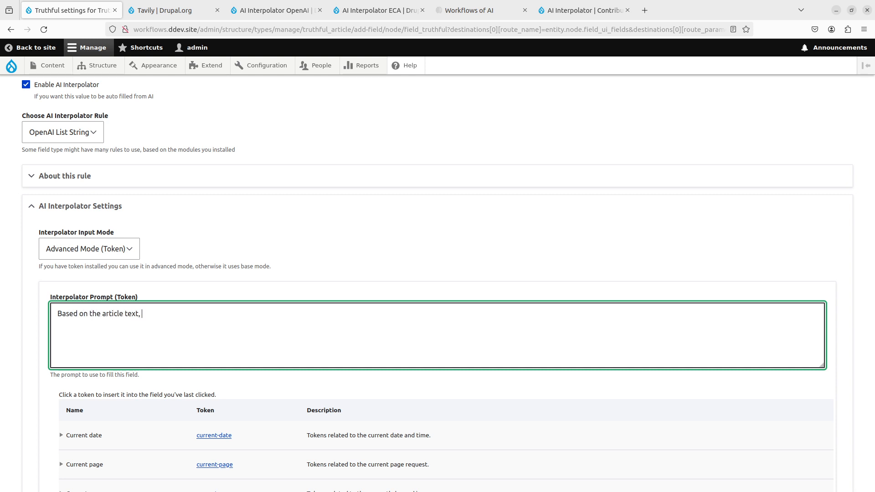
type("would you say that all assumptions in the text is")
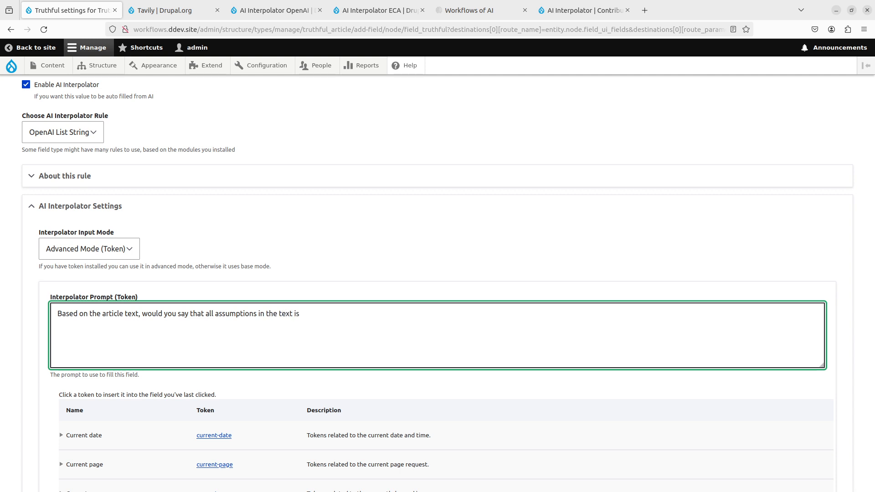
type(" tru")
type("hen compared the")
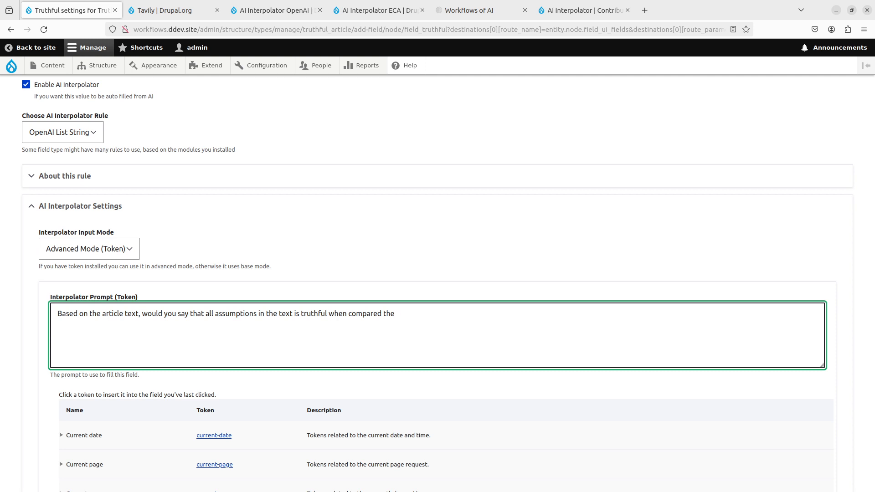
type(" fact context")
type(" ab")
key("BackSpace")
key("BackSpace")
type("under here. If it is ")
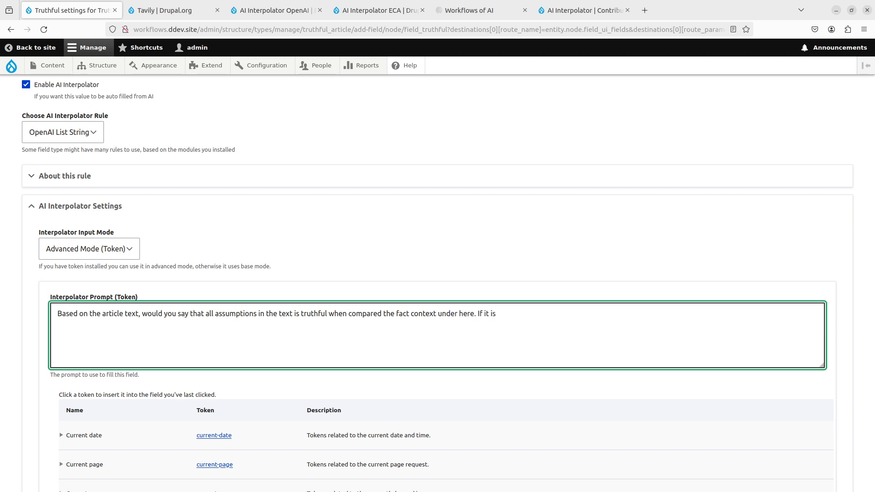
type("truthful answer ")
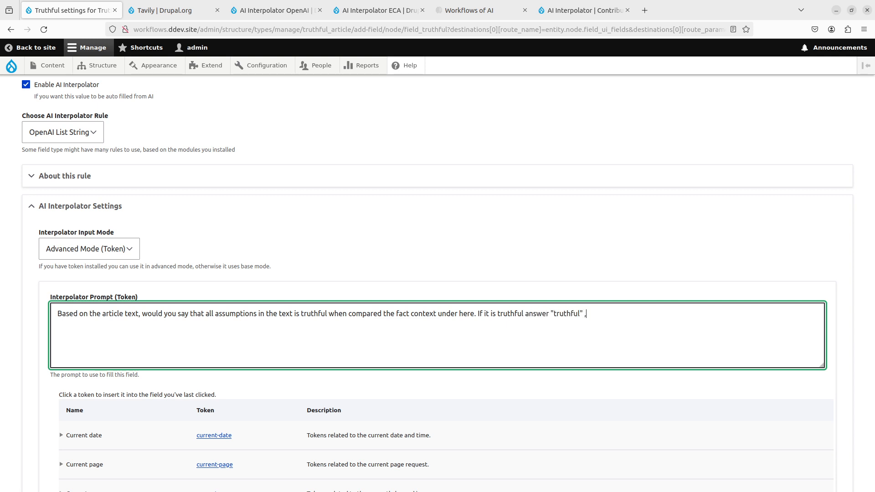
type("\"truthful\", otherwise answer \"not_th")
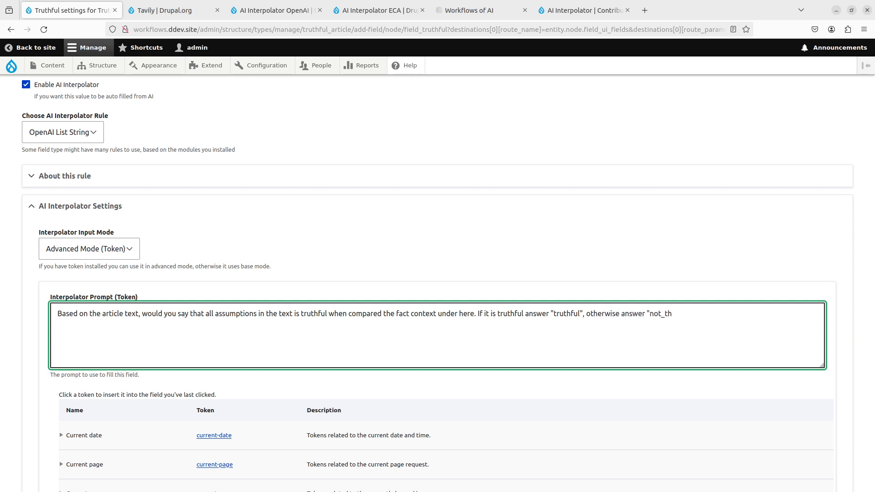
type("ruth")
type("ful\"")
- Add an "Article Text:" heading to the prompt, followed by two dashed separator lines with an empty line between them
type("ticle Text:")
type(" ----------------------------------------------------")
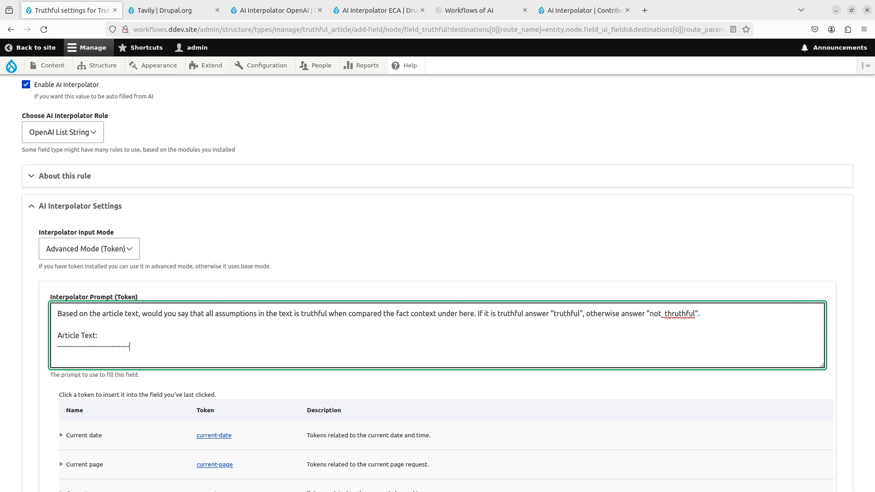
key("Return")
key("Return")
type("-----------------------------------------------")
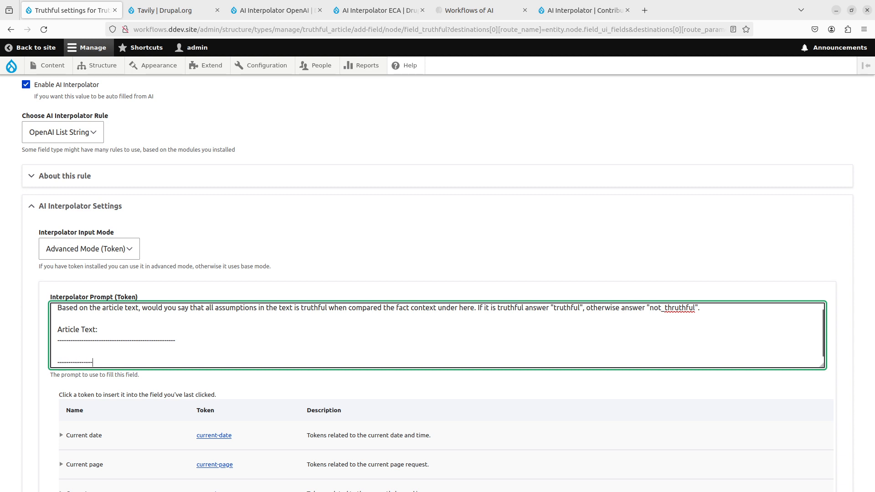
type("-----")
- Insert the Article Body text token [node:field_article_body:value] between the two separator lines under "Article Text:" in the prompt
scroll(200, 299, "down", 4)
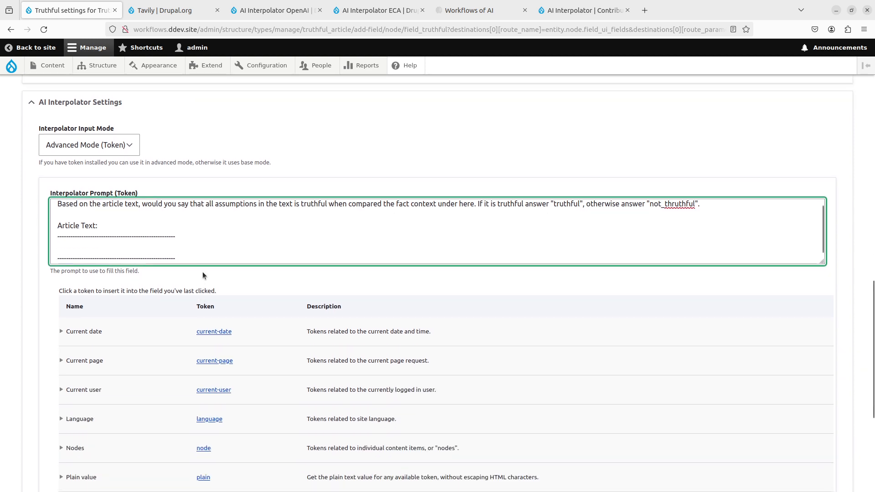
left_click(167, 332)
scroll(168, 332, "down", 4)
left_click(61, 345)
scroll(64, 351, "down", 4)
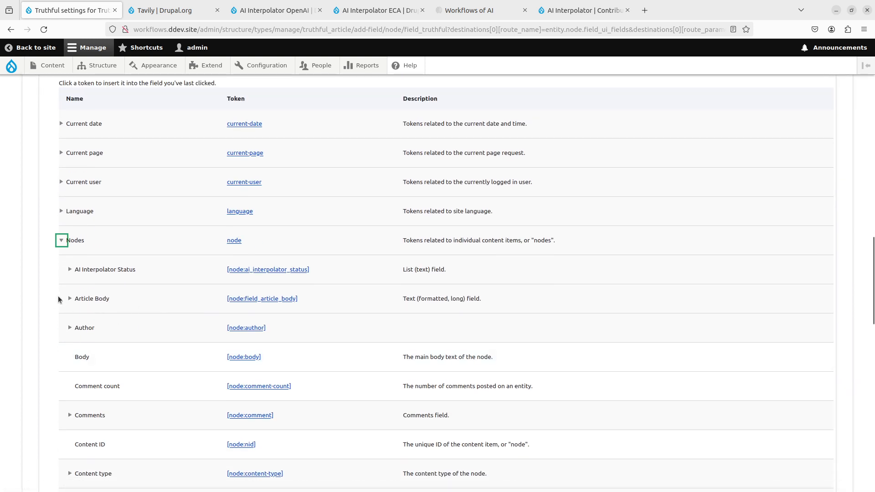
left_click(69, 298)
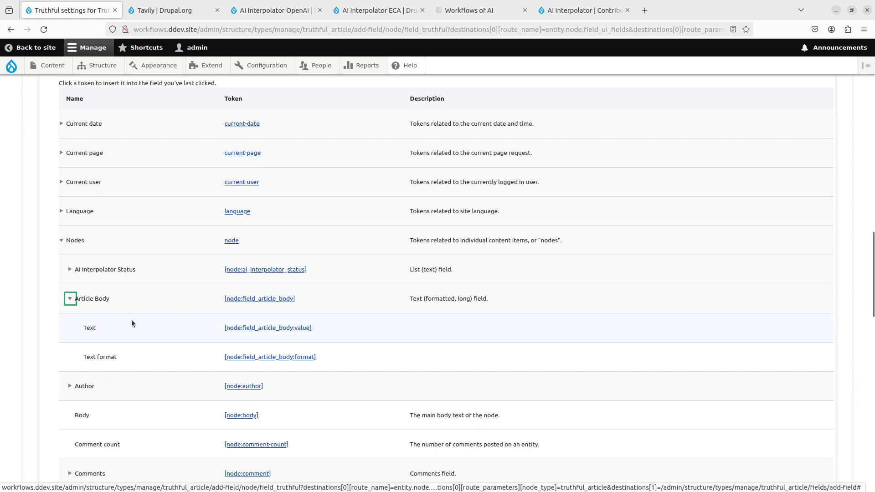
scroll(277, 413, "up", 4)
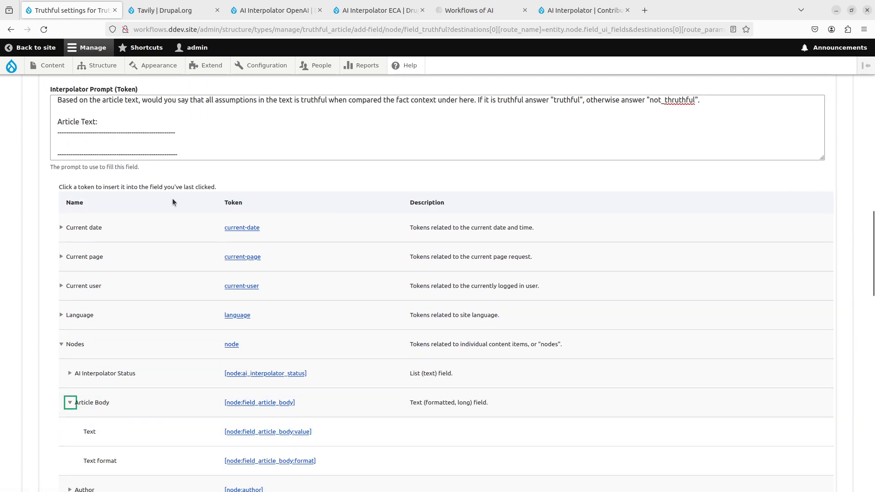
left_click(170, 143)
left_click(287, 432)
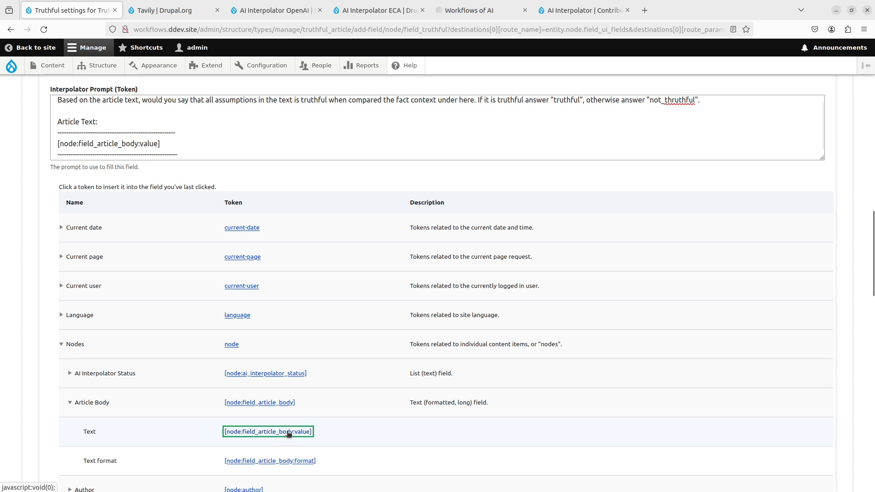
- Add a "Fact context:" heading to the prompt below the closing Article Text separator, leaving an empty line before it
scroll(176, 422, "down", 1)
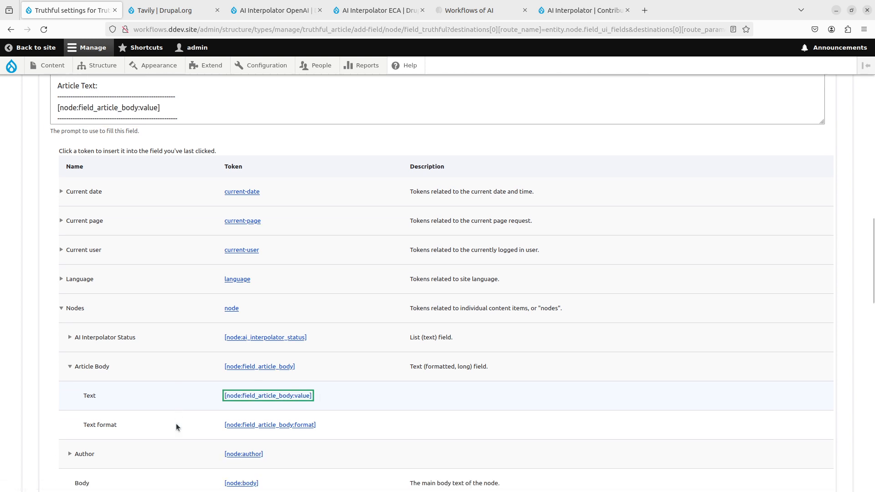
scroll(176, 423, "up", 1)
scroll(176, 423, "down", 1)
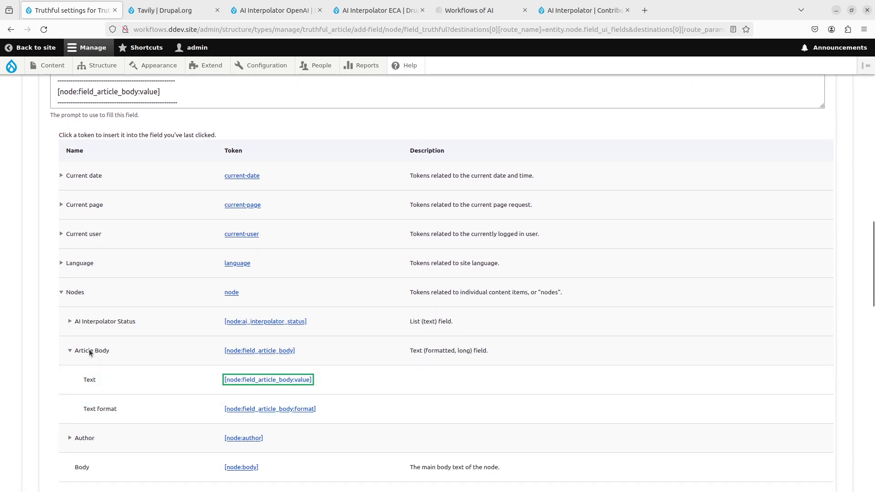
scroll(88, 349, "down", 1)
scroll(188, 191, "up", 4)
left_click(216, 254)
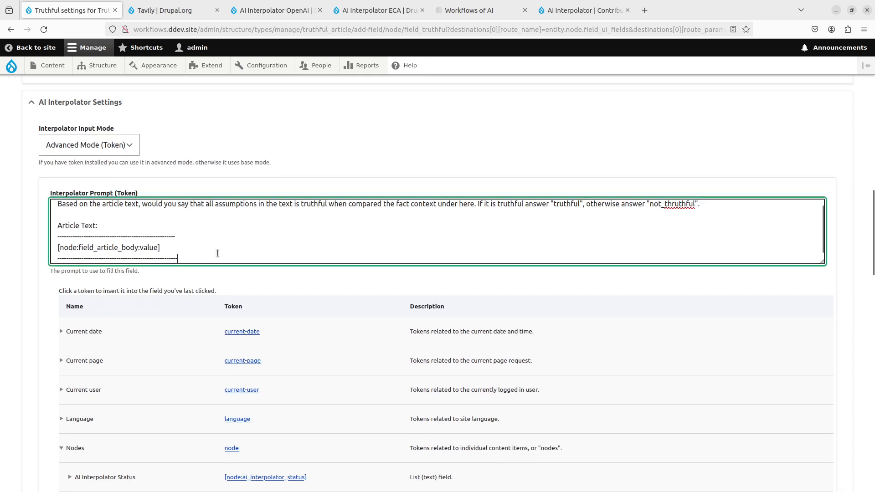
key("Return")
key("Return")
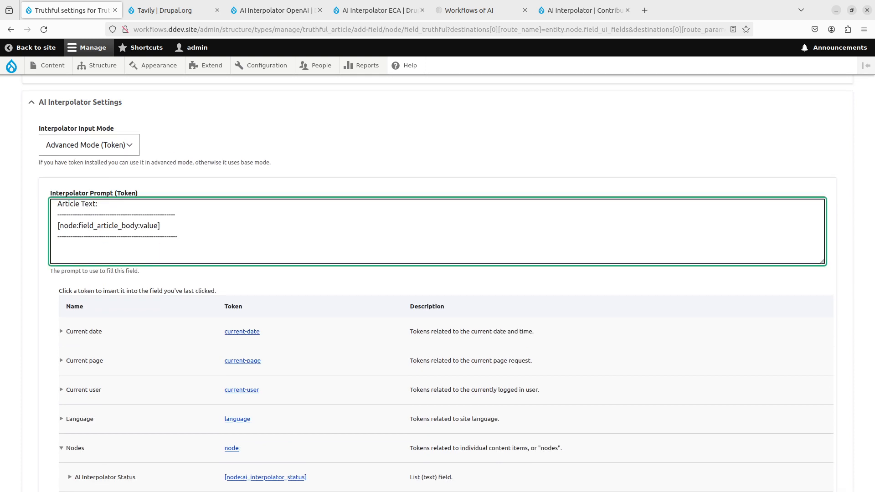
type("Fac")
scroll(269, 250, "up", 2)
scroll(328, 252, "down", 1)
scroll(328, 252, "up", 1)
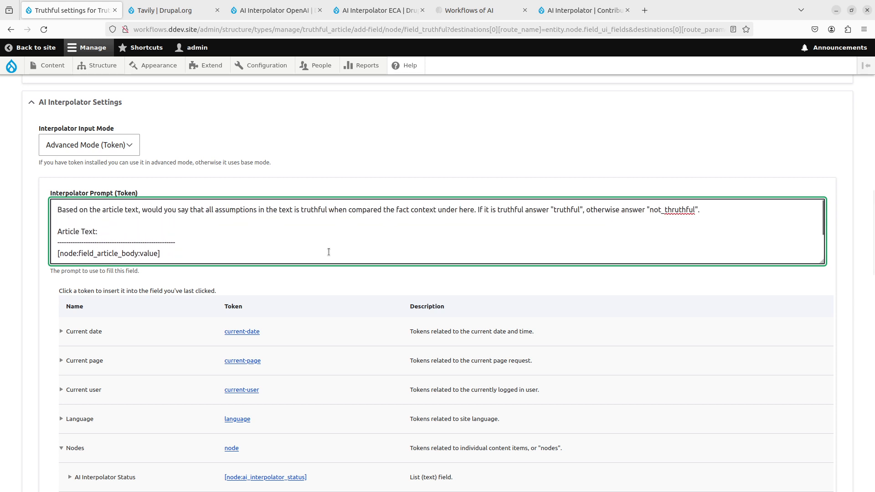
type("c")
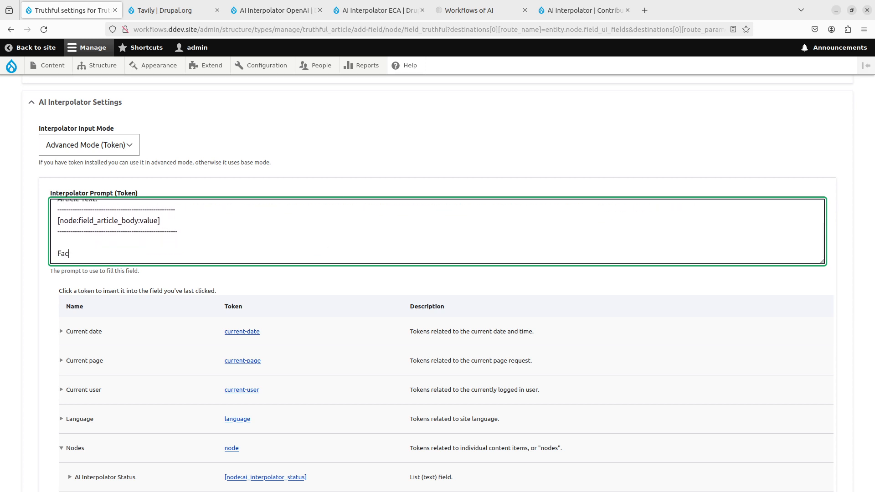
type("t context:")
key("Return")
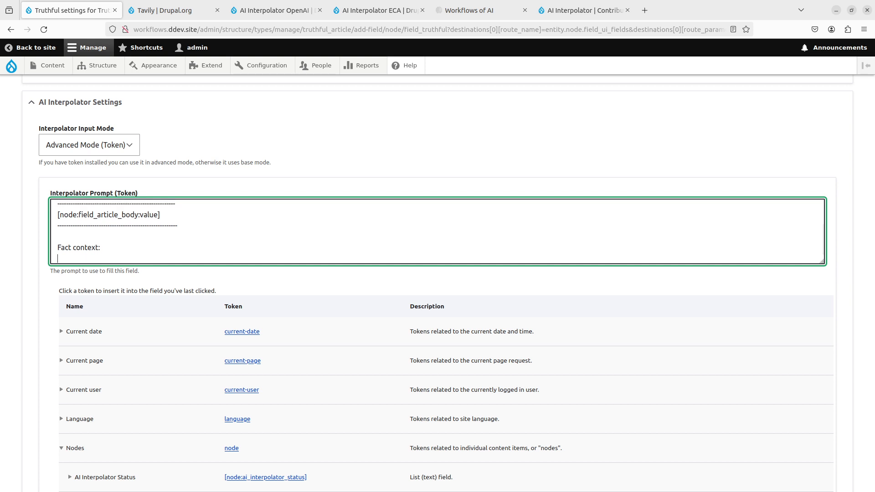
- Add two matching dashed separator lines under the fact context heading, with an empty line between them
type("-----------------------------------------------------")
key("shift+Home")
key("ctrl+c")
key("End")
key("Return")
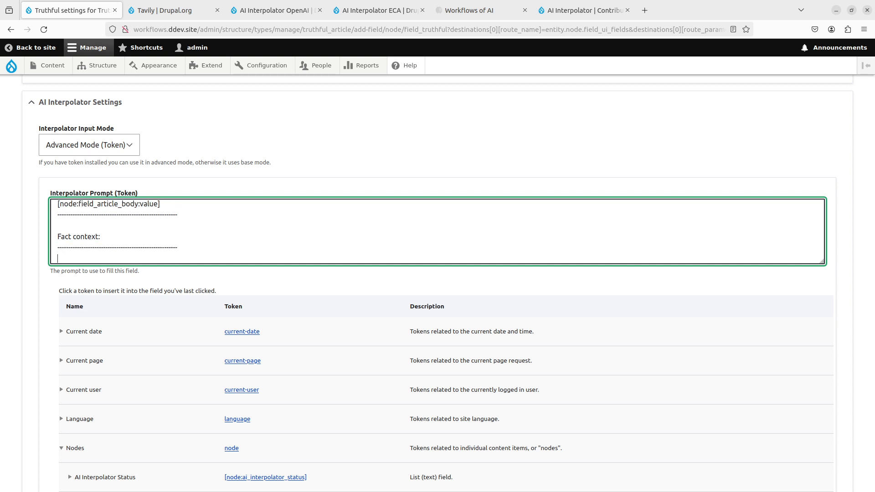
key("Return")
key("ctrl+v")
- Capitalize the second word of the heading so that it reads "Fact Context:"
left_click(76, 226)
key("BackSpace")
type("C")
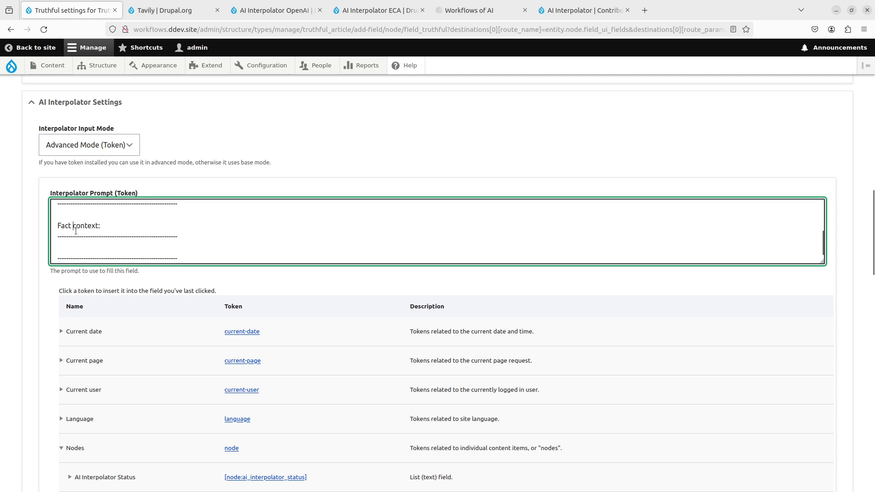
- Capitalize "Article Text" in the opening sentence of the prompt
scroll(76, 226, "up", 1)
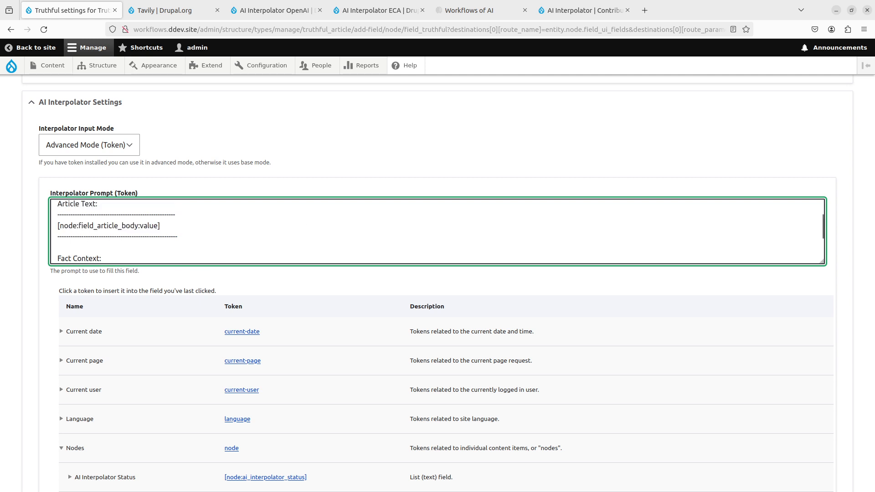
scroll(189, 241, "up", 1)
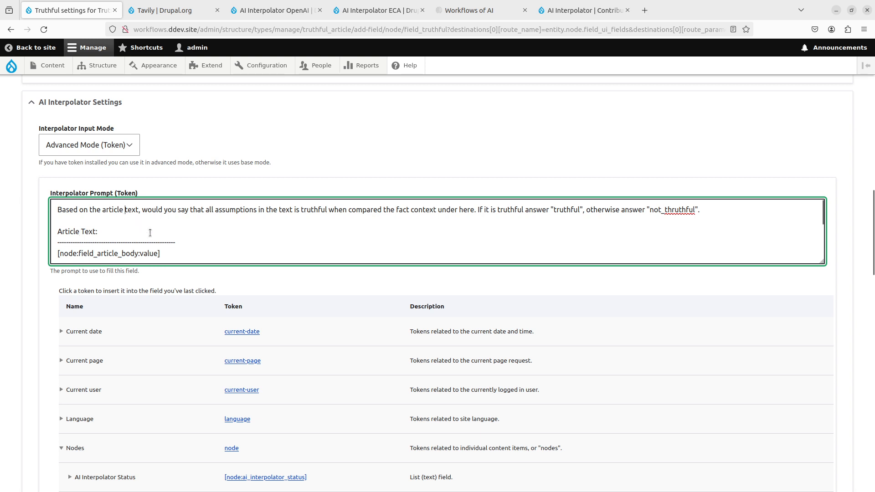
key("Delete")
type("T")
key("BackSpace")
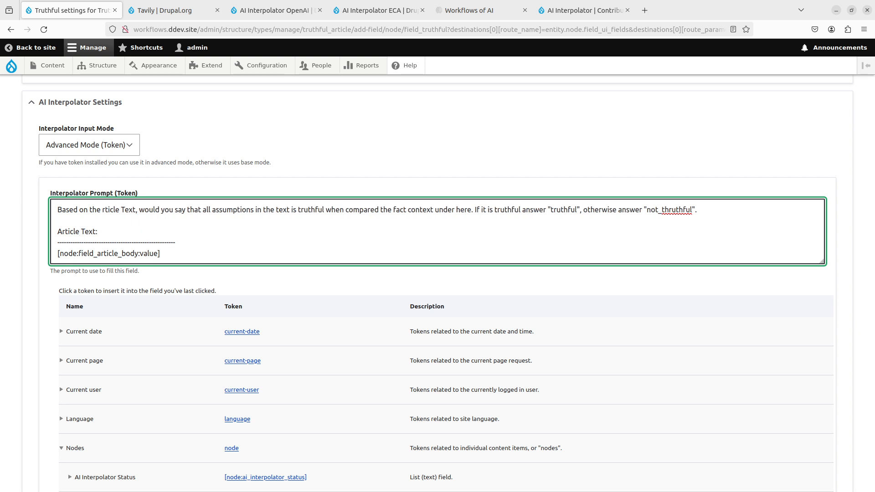
type("A")
- Capitalize "Fact Context" in the opening sentence of the prompt
left_click(397, 211)
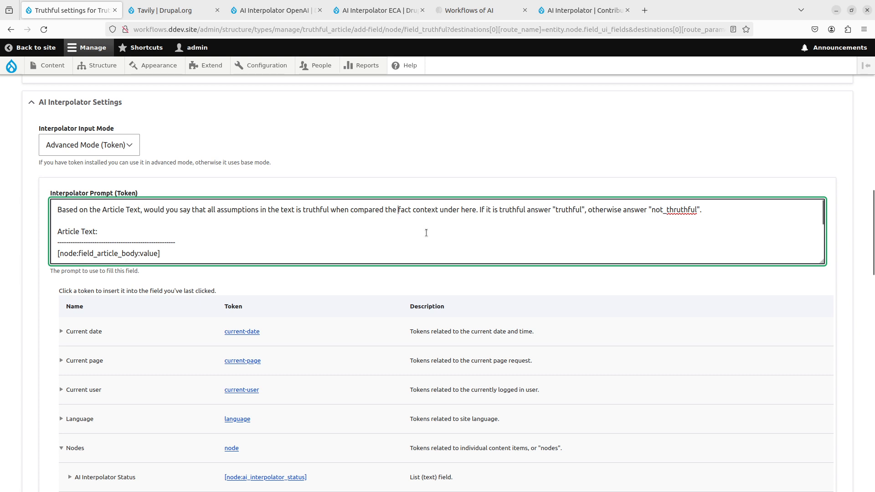
key("Delete")
type("F")
key("Right")
key("Right")
key("Right")
key("Right")
key("Delete")
type("C")
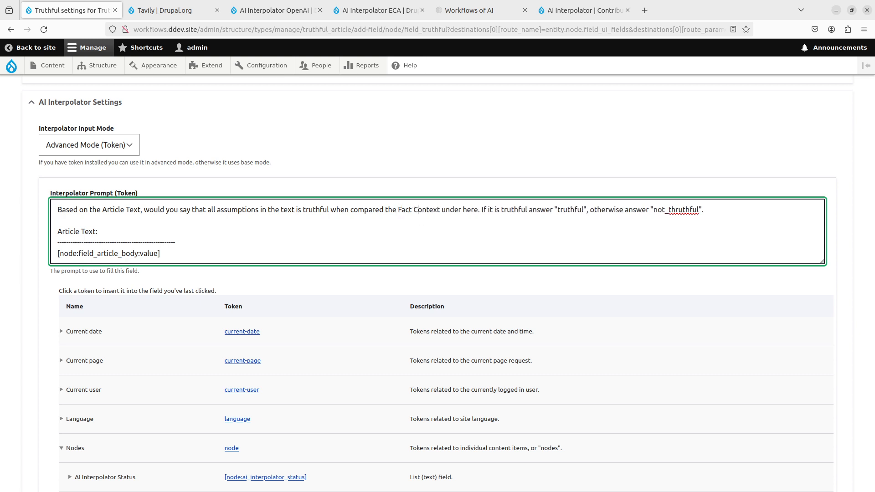
- Find the Tavily Lookup field among the Nodes tokens and expand its entries to examine the available tokens
key("Down")
key("Down")
key("Down")
key("Down")
key("Down")
key("Down")
key("Down")
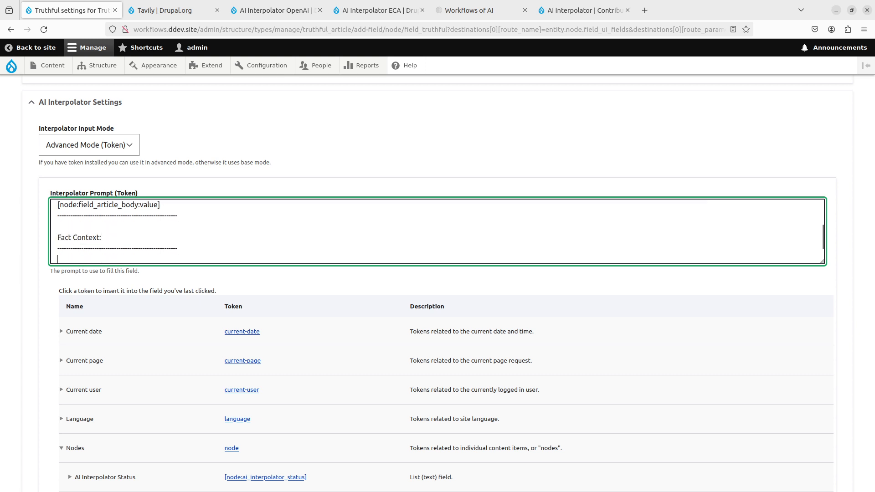
scroll(171, 374, "down", 6)
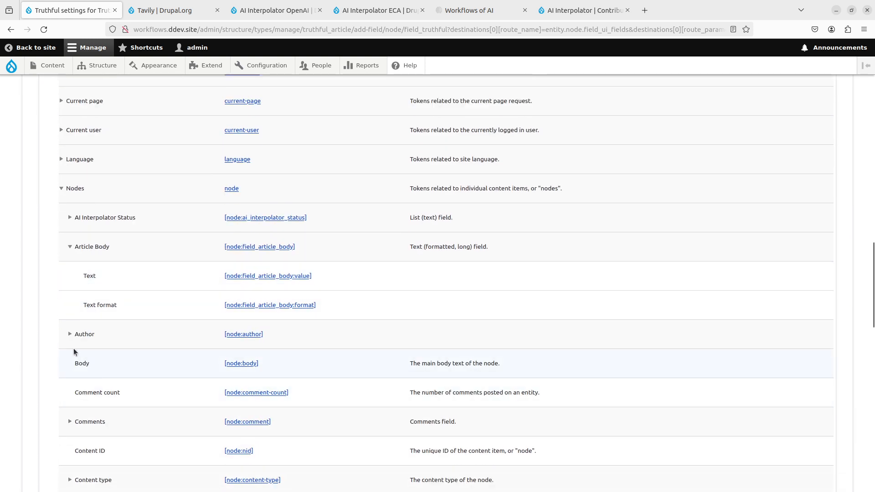
scroll(71, 338, "down", 6)
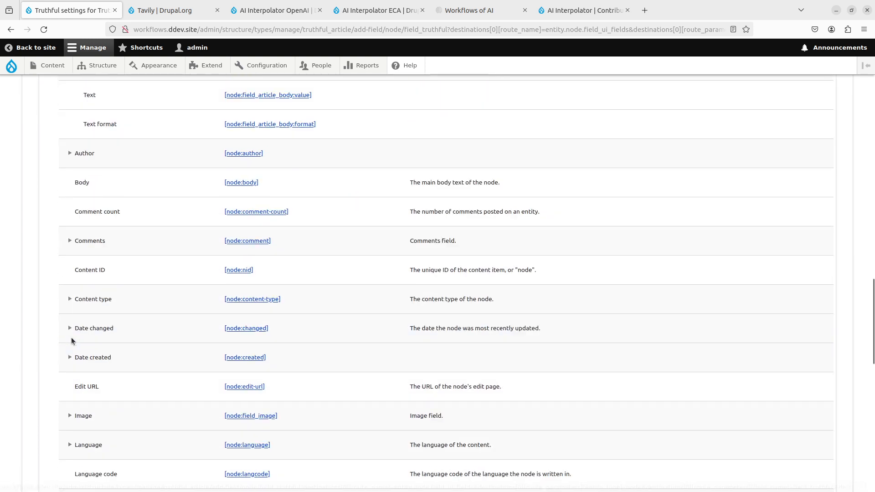
scroll(72, 340, "down", 5)
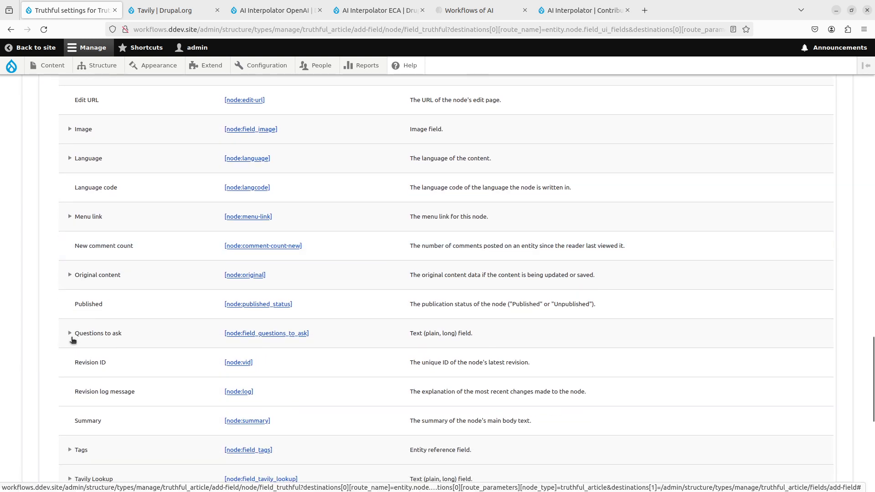
scroll(81, 376, "down", 1)
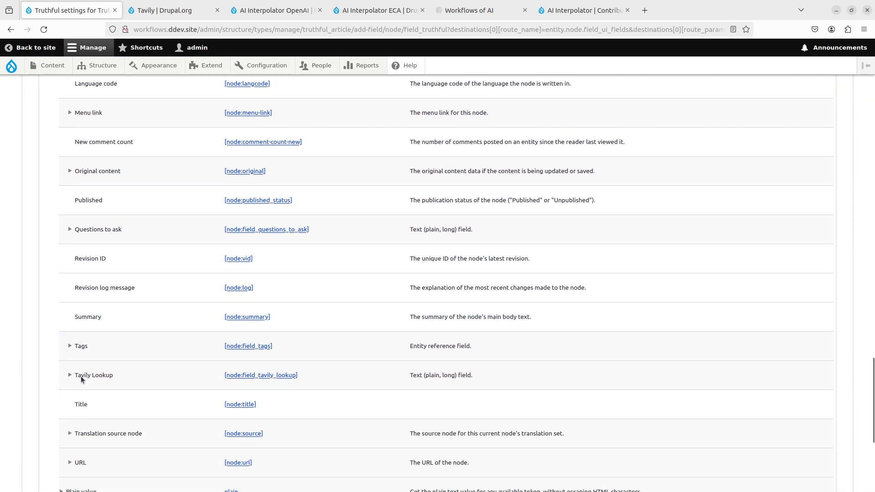
left_click(70, 374)
scroll(253, 363, "down", 1)
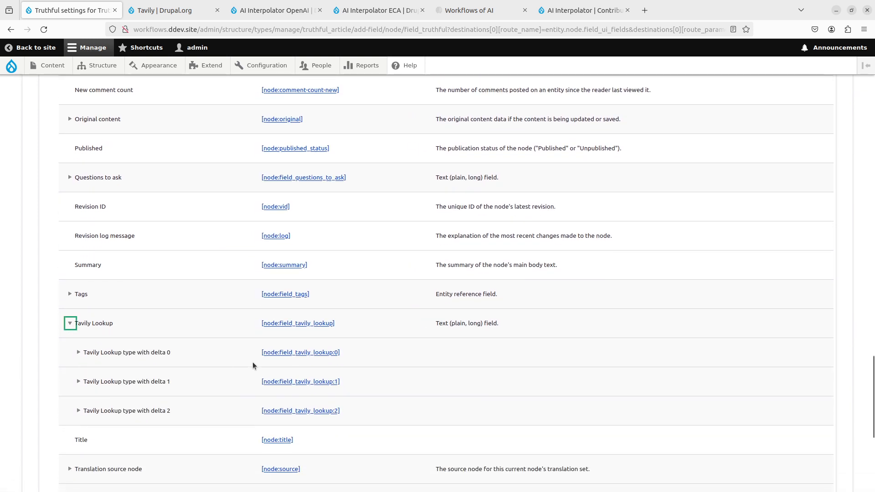
scroll(227, 392, "down", 1)
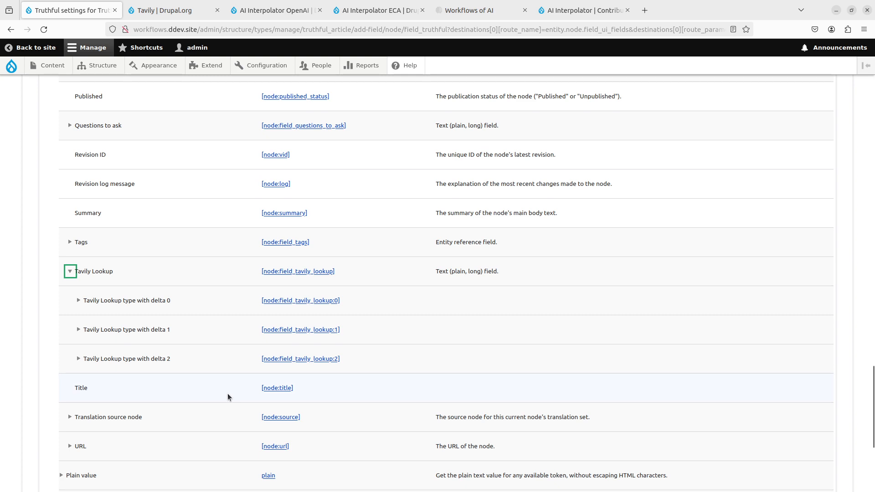
- Insert the token [node:field_tavily_lookup] on the empty line between the Fact Context separators
key("Escape")
scroll(227, 396, "down", 6)
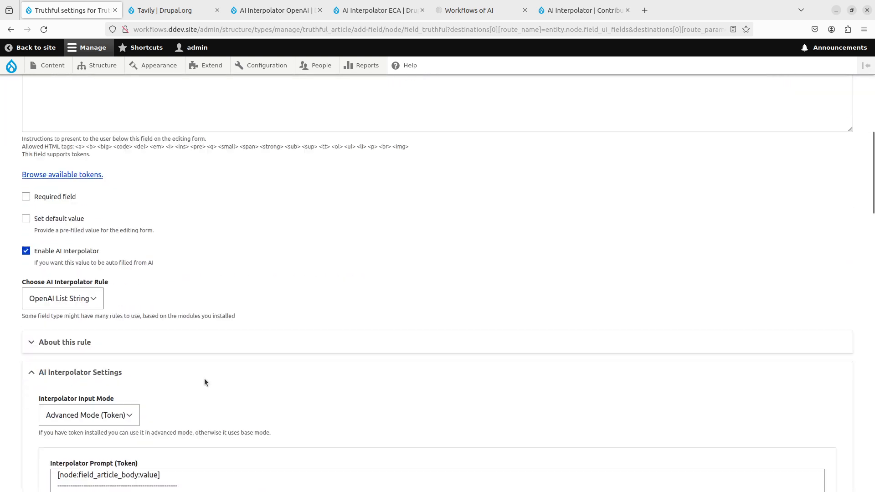
left_click(109, 424)
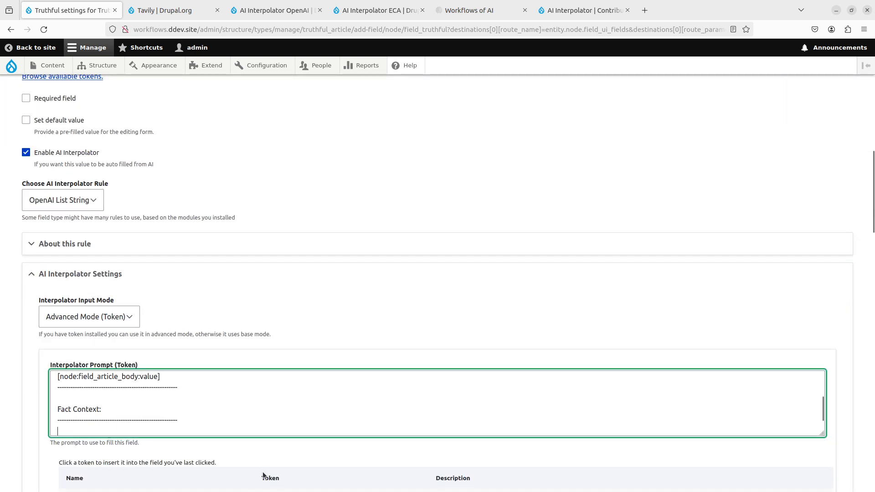
scroll(264, 470, "down", 15)
scroll(211, 401, "down", 7)
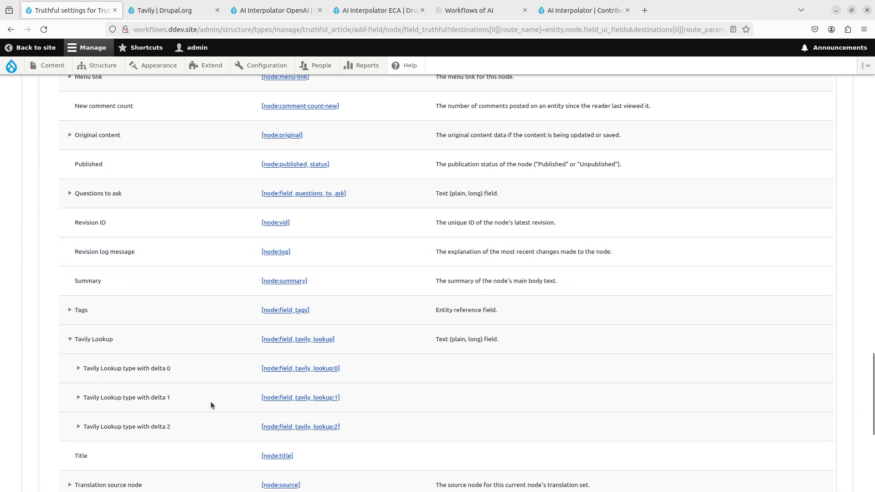
scroll(248, 373, "down", 1)
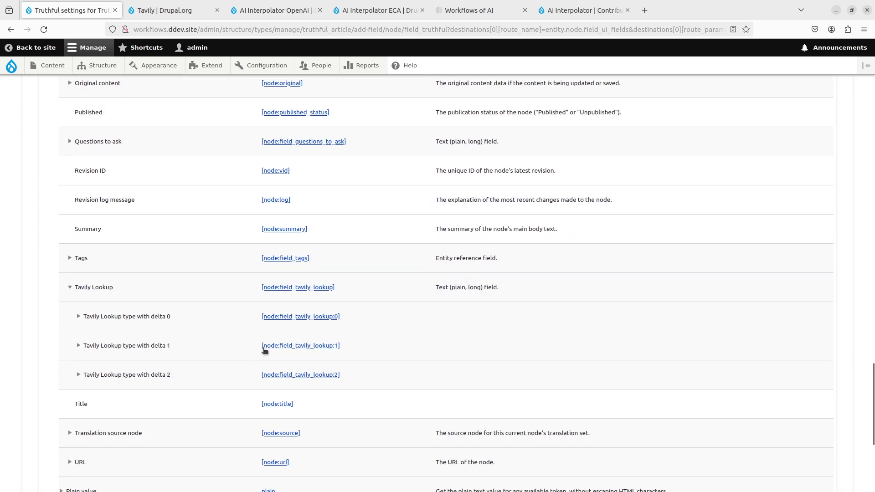
left_click(297, 288)
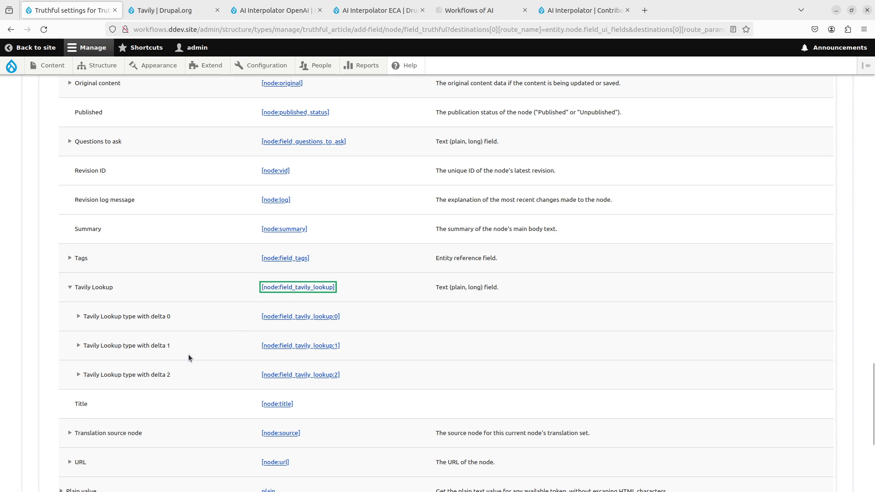
scroll(188, 358, "up", 6)
scroll(189, 358, "up", 14)
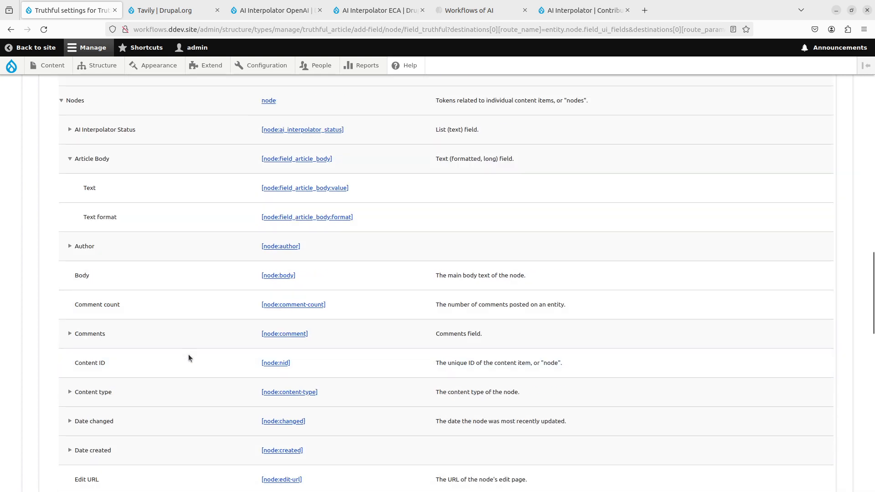
- Set the Truthful field's interpolator worker to ECA and OpenAI model to gpt-4-turbo, and save the field settings
scroll(53, 297, "down", 20)
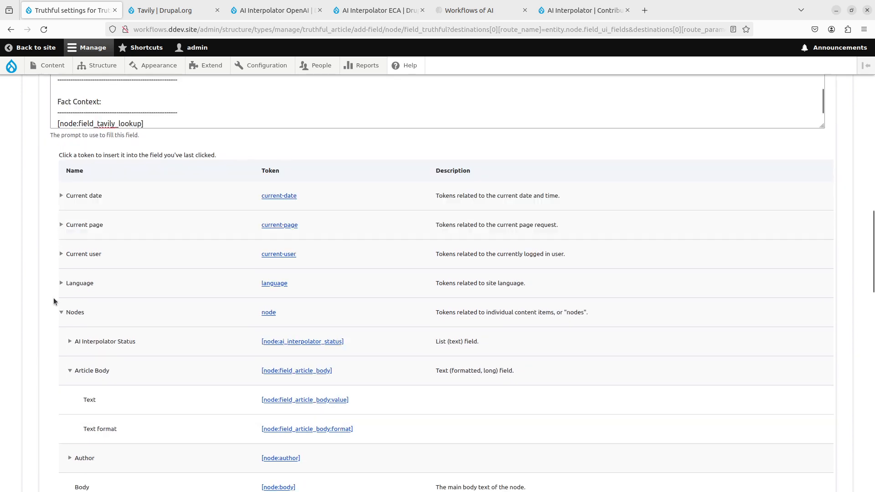
left_click(91, 392)
scroll(98, 323, "down", 6)
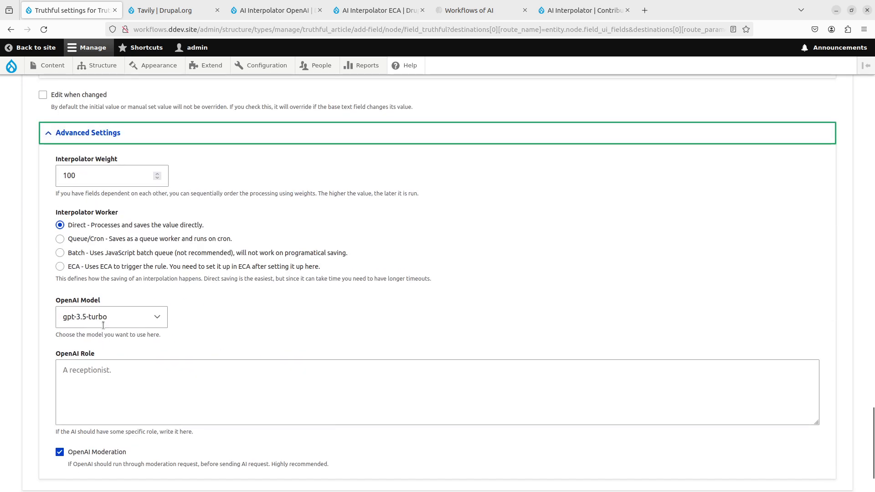
left_click(128, 320)
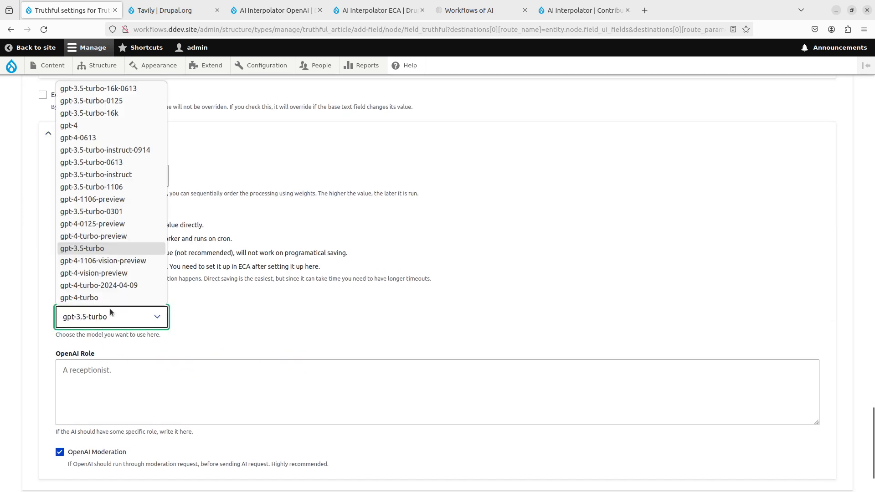
left_click(100, 298)
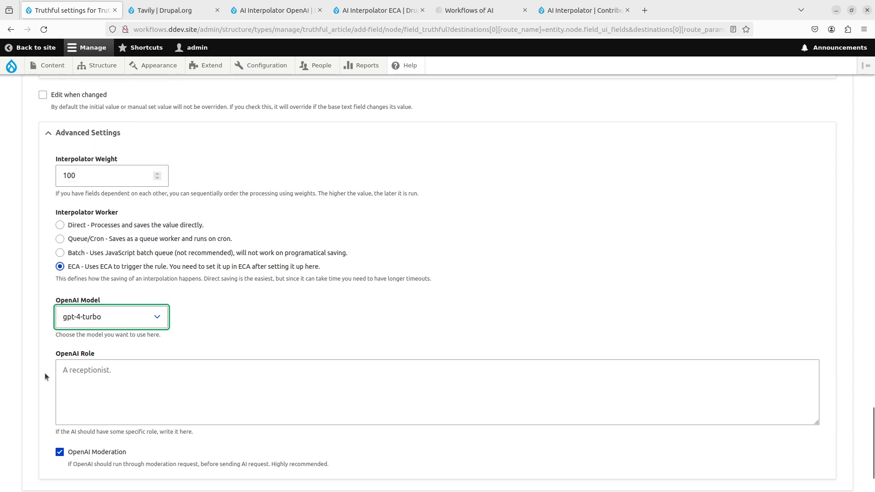
scroll(45, 372, "down", 3)
left_click(43, 438)
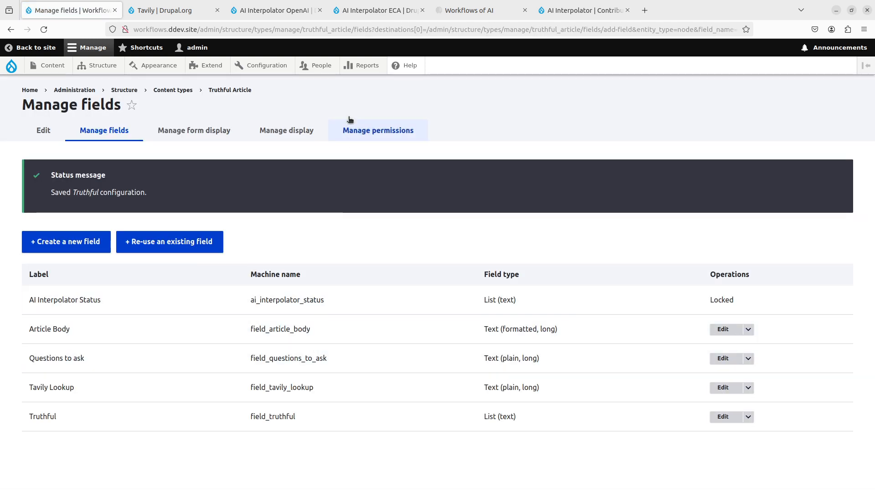
- Open the ECA workflow configuration and create a new model
mouse_move(262, 65)
mouse_move(279, 266)
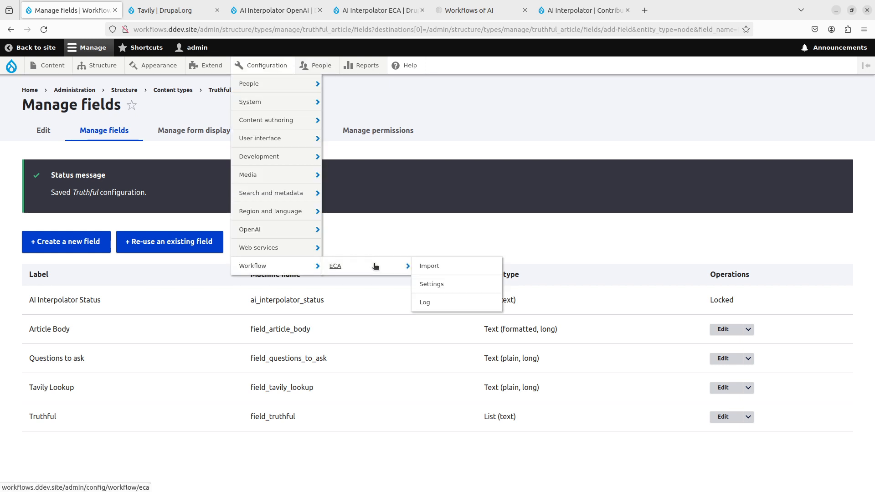
left_click(396, 268)
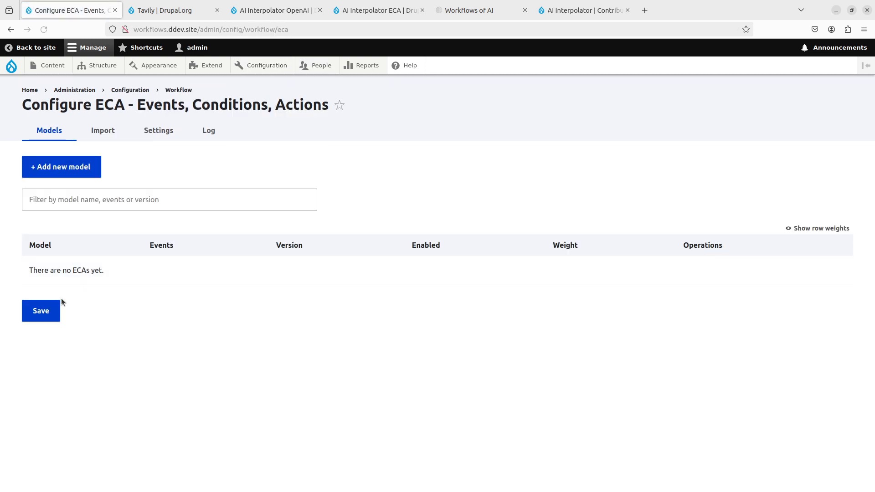
left_click(93, 175)
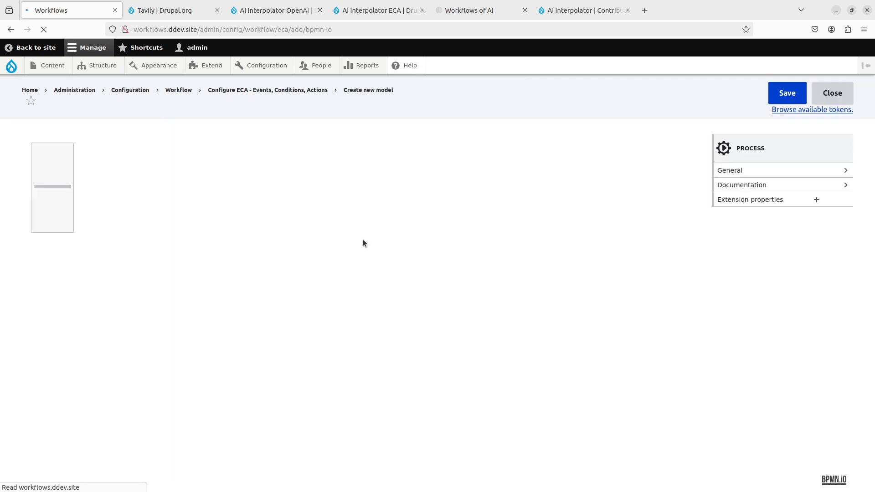
- Place a start event on the canvas and name it "On Truthful Article Presave"
left_click(39, 204)
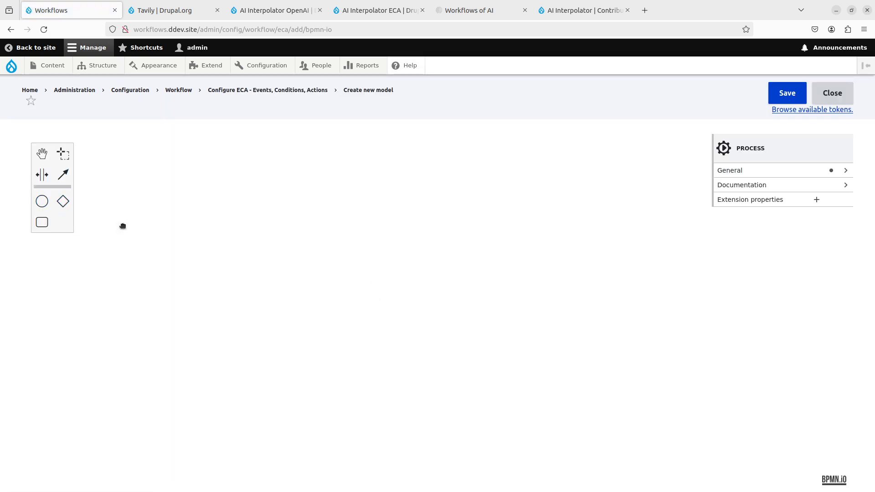
left_click(131, 252)
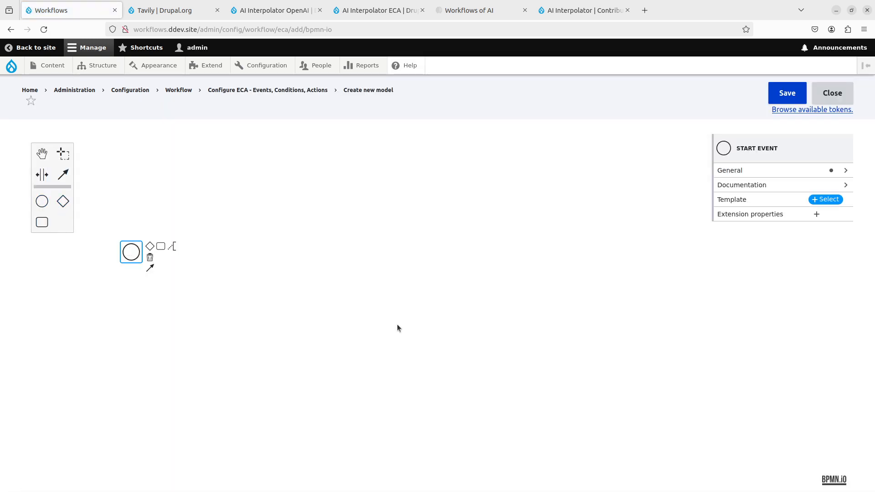
left_click(737, 172)
left_click(750, 192)
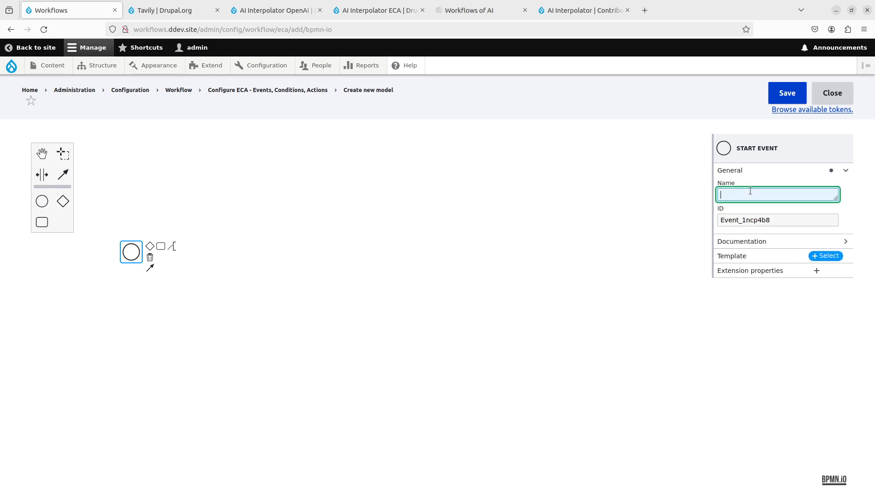
type("On ")
type("Ar")
key("BackSpace")
key("BackSpace")
key("BackSpace")
type("Truthful ")
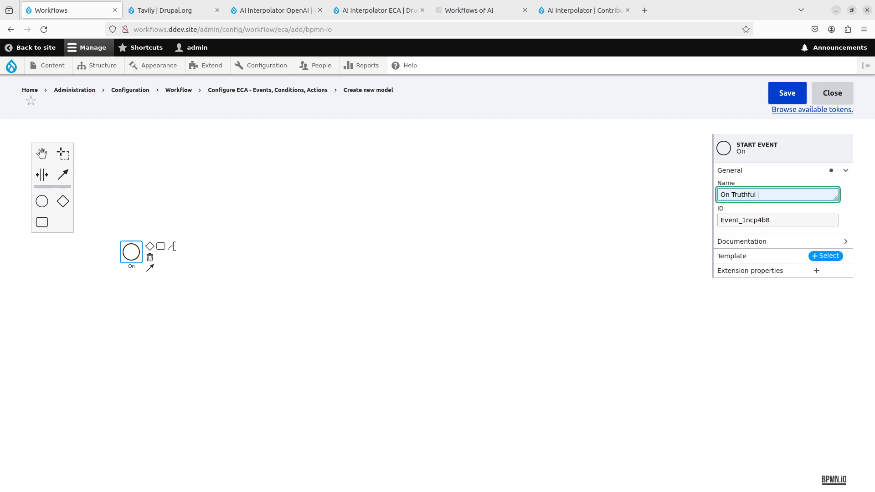
type("Article Presave")
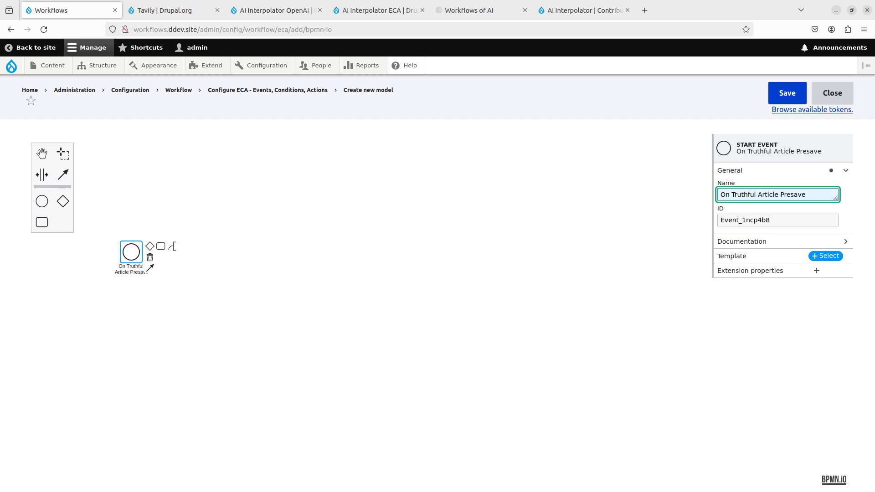
- Apply the Presave content entity template to the start event and restrict its type to Content: Truthful Article
left_click(837, 258)
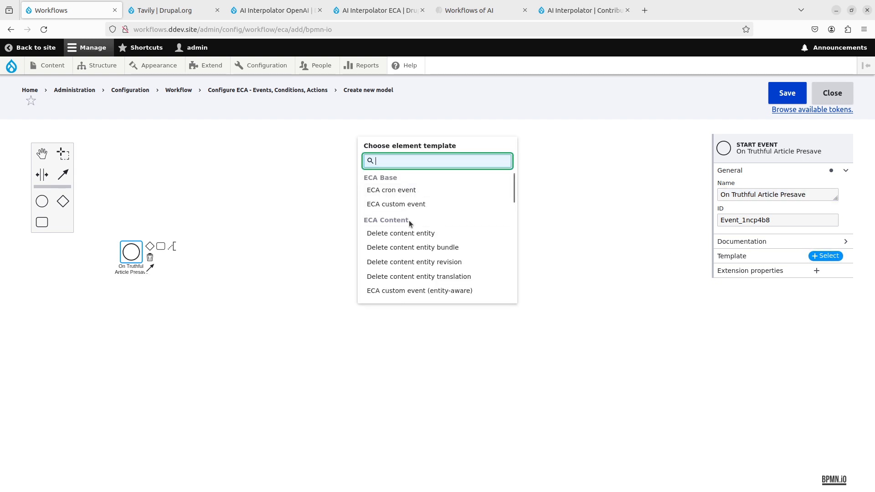
type("presave")
left_click(426, 189)
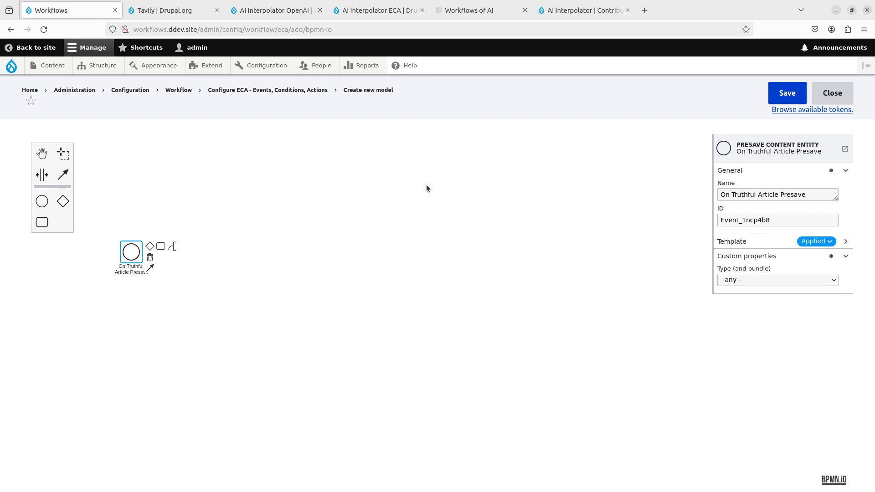
left_click(738, 280)
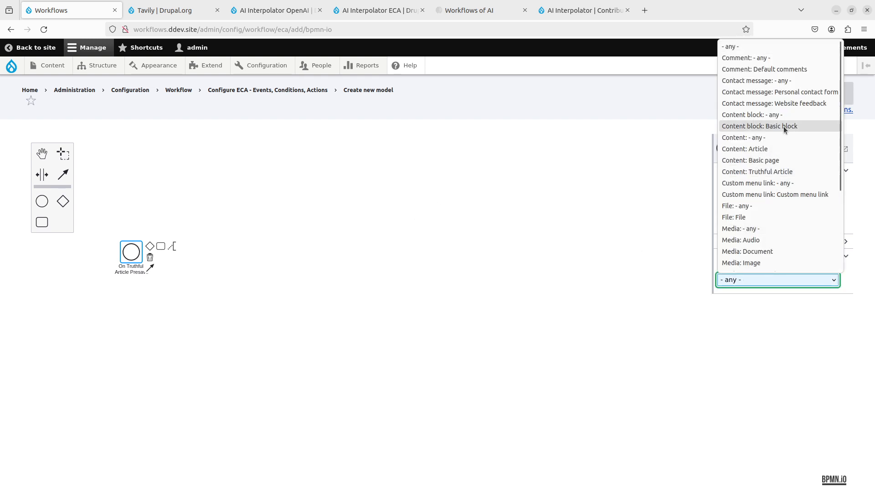
left_click(780, 172)
left_click(597, 371)
- Append a connected task to the start event and name it "Question to Ask"
left_click(134, 250)
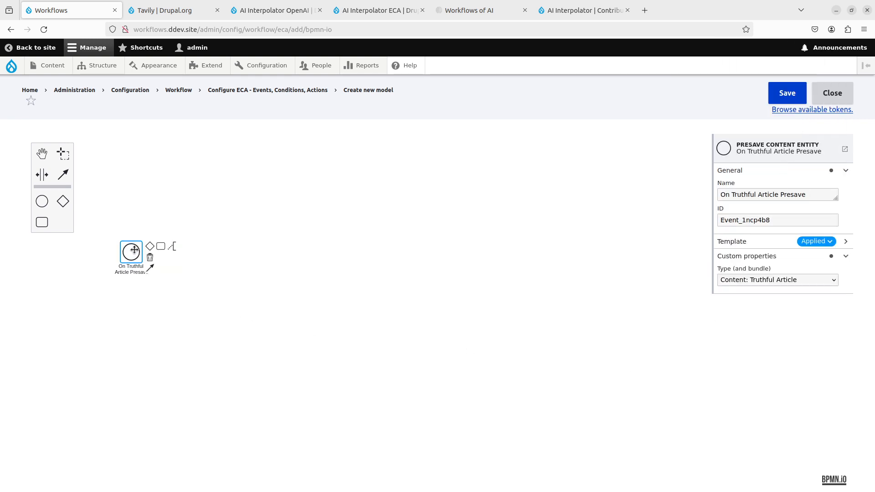
left_click(161, 246)
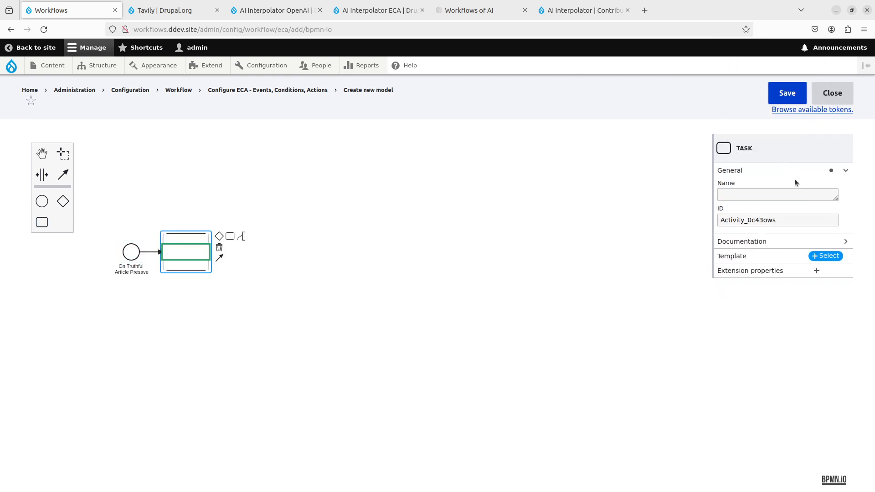
left_click(781, 200)
type("Qu")
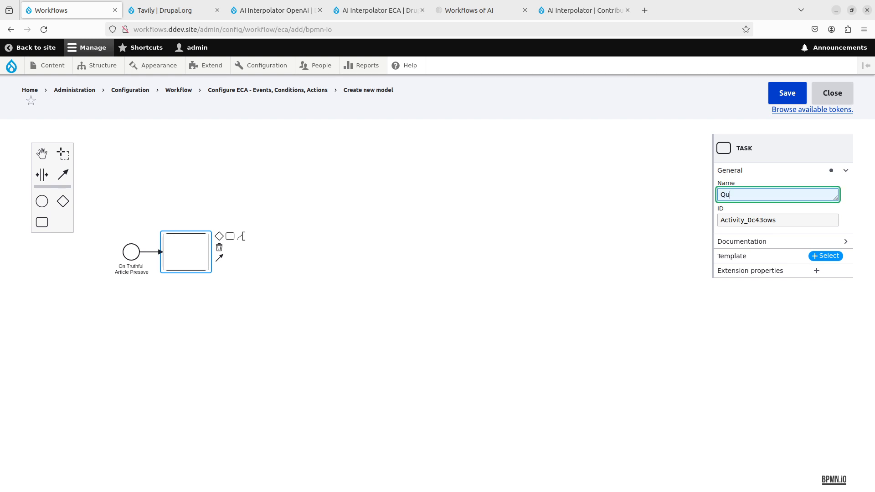
type("estion to Ask")
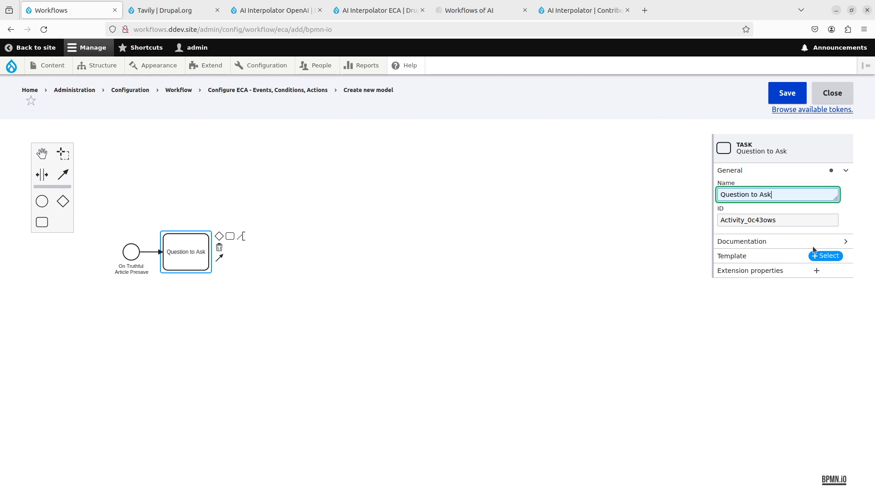
- Apply the AI Interpolator Rule template to the Question to Ask task with the rule "Questions to ask: OpenAI String Long"
left_click(825, 256)
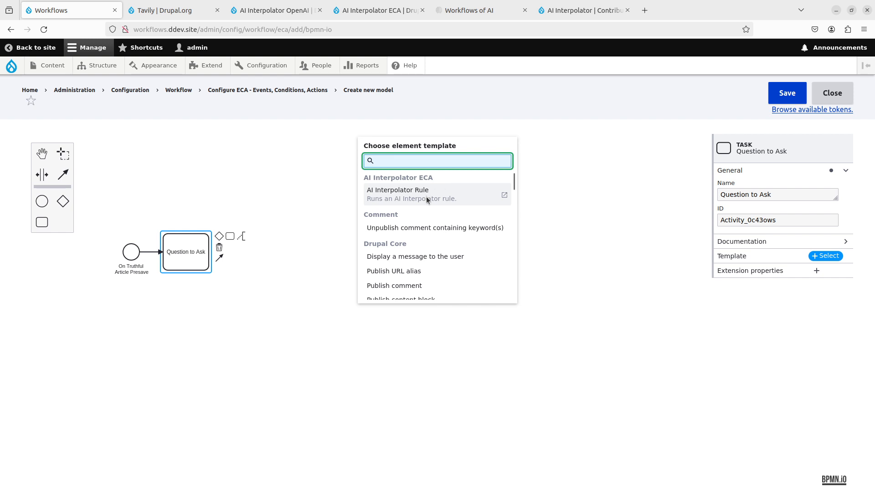
left_click(427, 200)
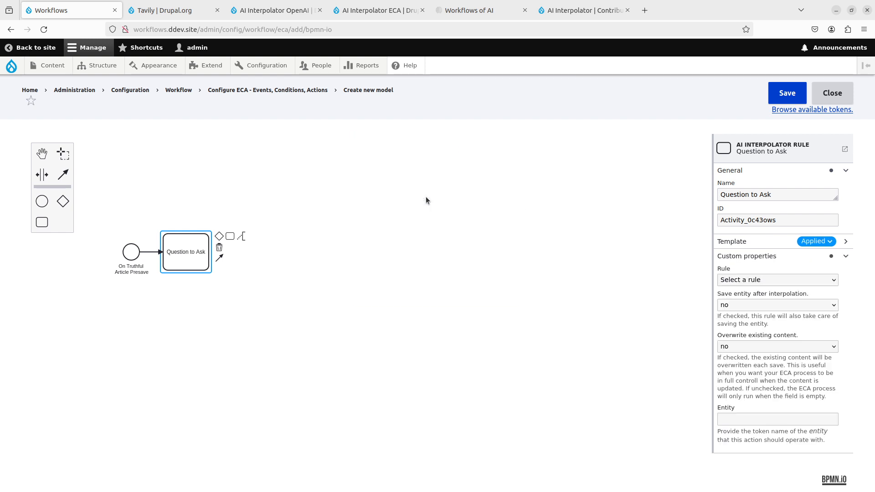
left_click(773, 283)
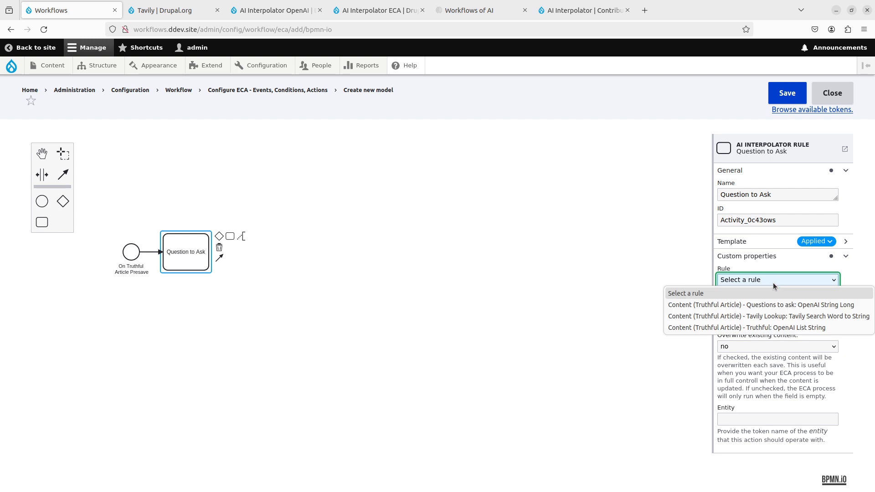
left_click(766, 305)
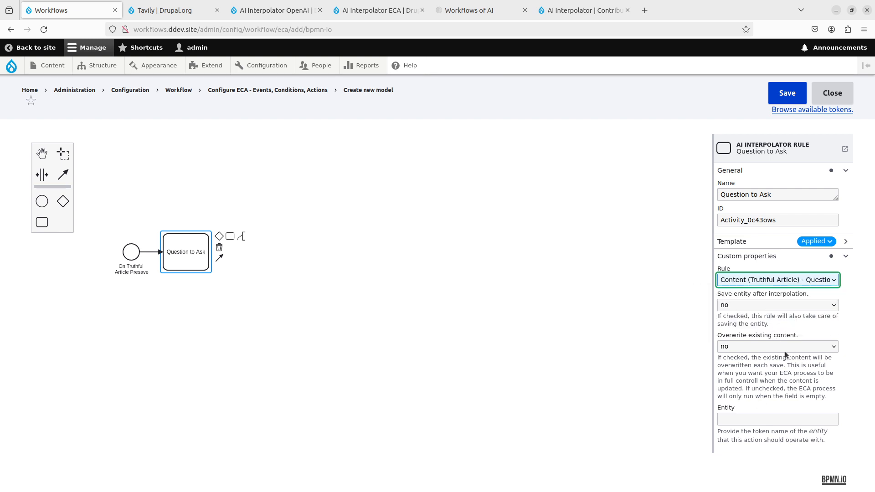
left_click(436, 327)
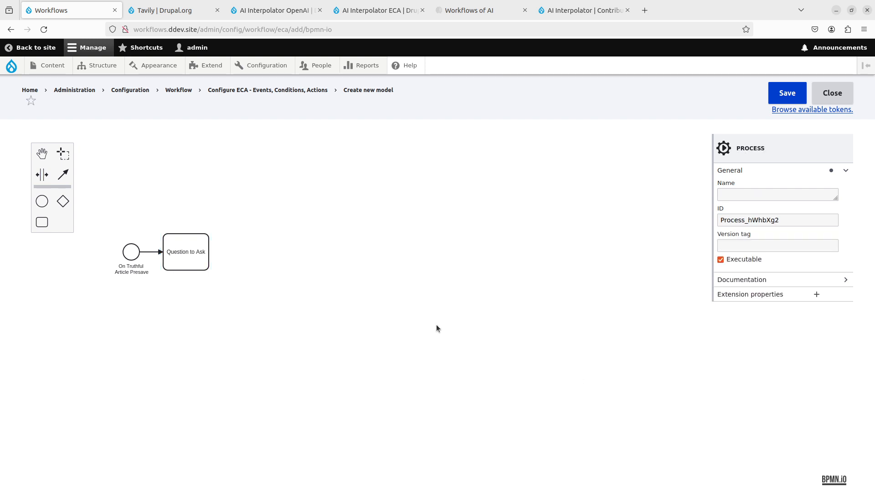
- Append a second task after Question to Ask and apply the AI Interpolator Rule template to it
left_click(202, 252)
left_click(230, 236)
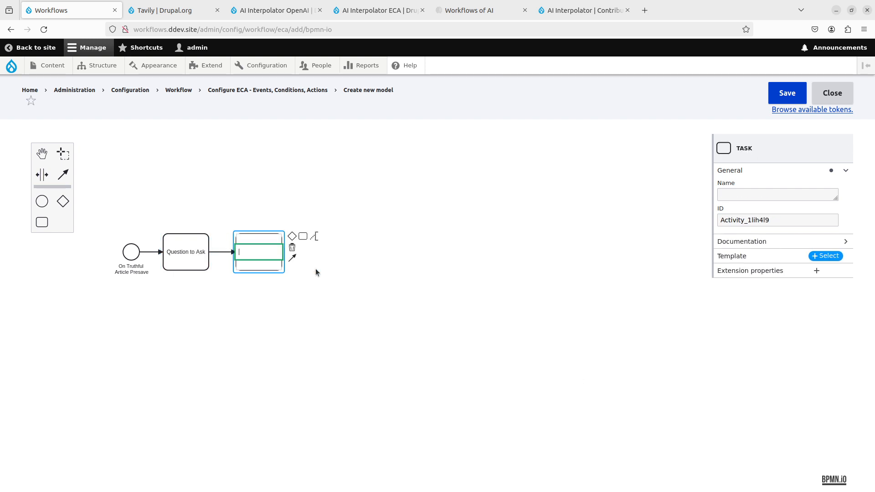
left_click(827, 256)
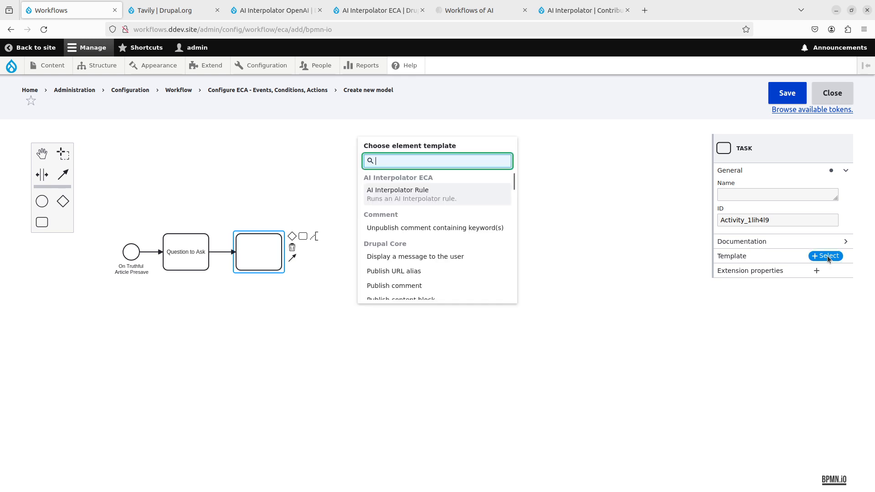
left_click(427, 189)
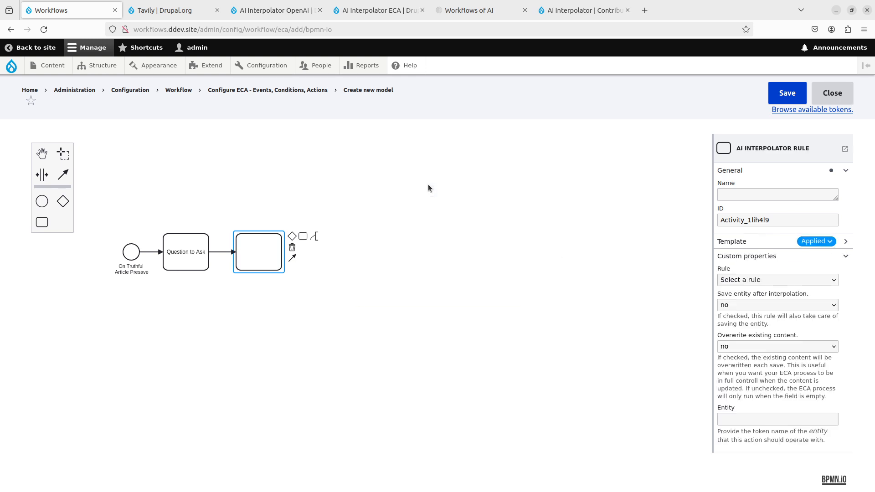
- Set the second task's rule to "Tavily Lookup: Tavily Search Word to String" and name the task "Tavily Lookup"
left_click(780, 278)
left_click(769, 318)
left_click(749, 195)
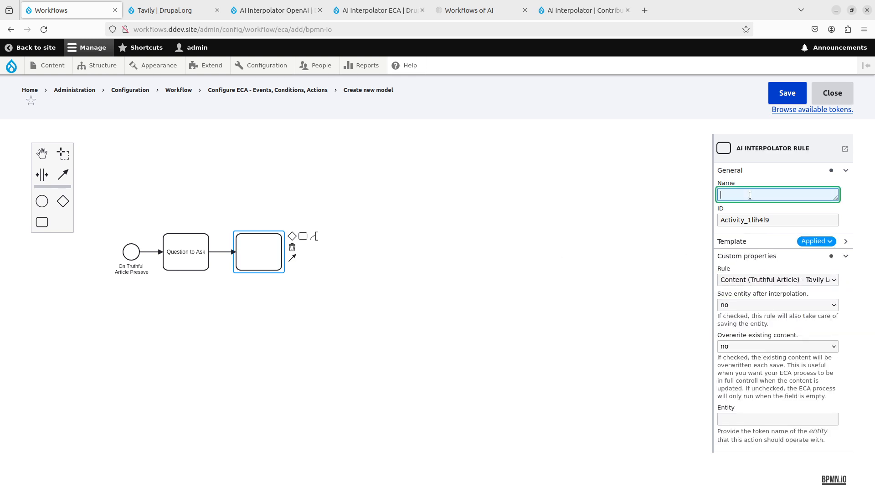
type("Tavily Lookup")
left_click(653, 296)
- Append a third task after Tavily Lookup and apply the AI Interpolator Rule template to it
left_click(276, 258)
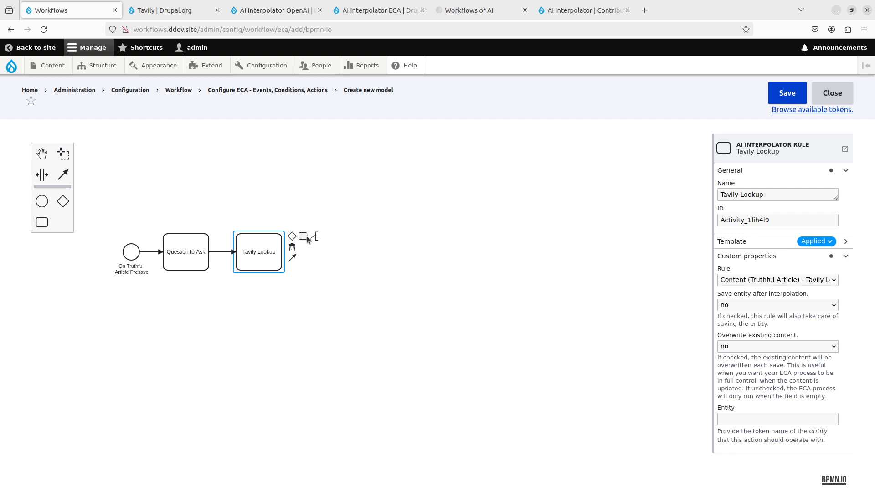
left_click(302, 236)
left_click(824, 256)
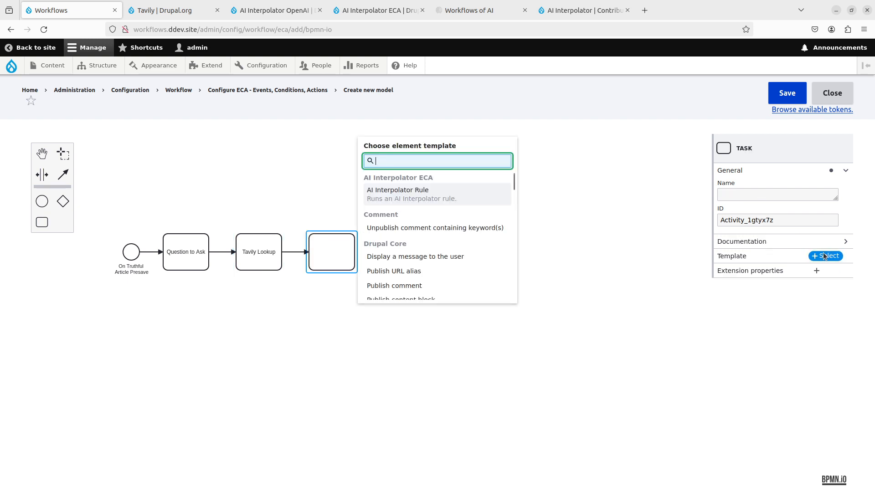
left_click(447, 197)
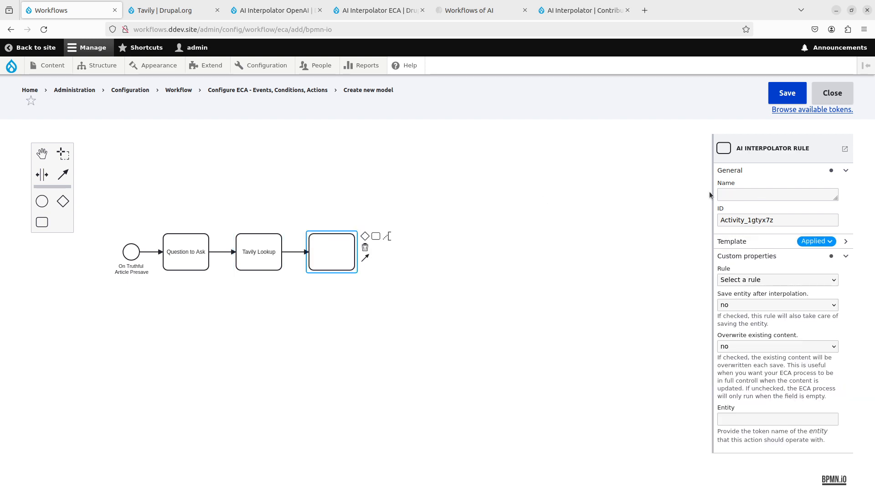
- Set the third task's rule to "Truthful: OpenAI List String" and name the task "Is Truthful"
left_click(781, 280)
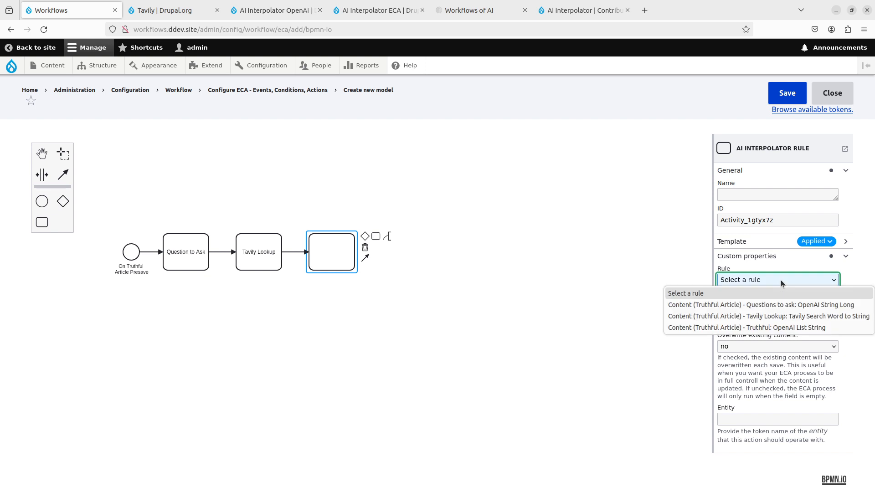
left_click(762, 327)
left_click(752, 198)
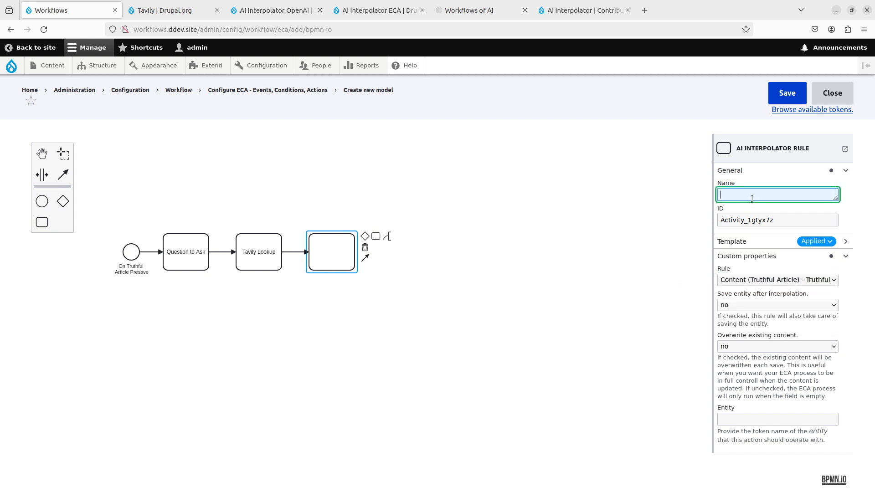
type("IS Tr")
key("BackSpace")
key("BackSpace")
type("s")
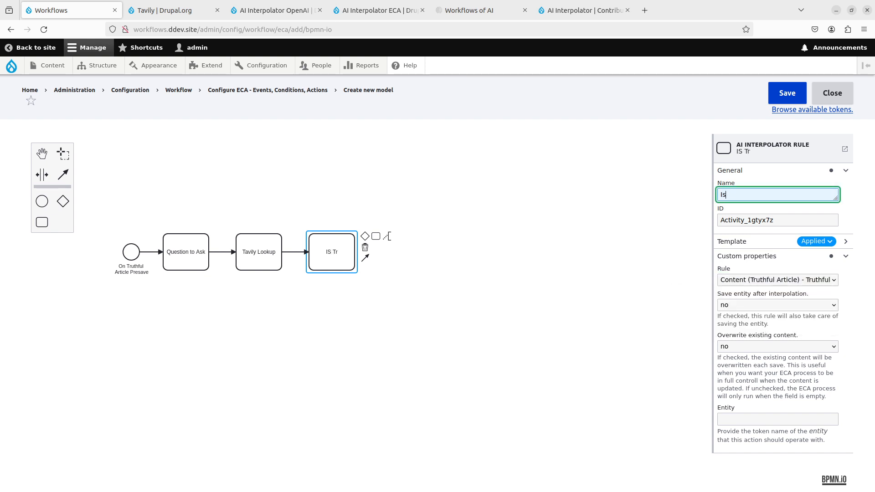
type(" Truthful")
left_click(771, 319)
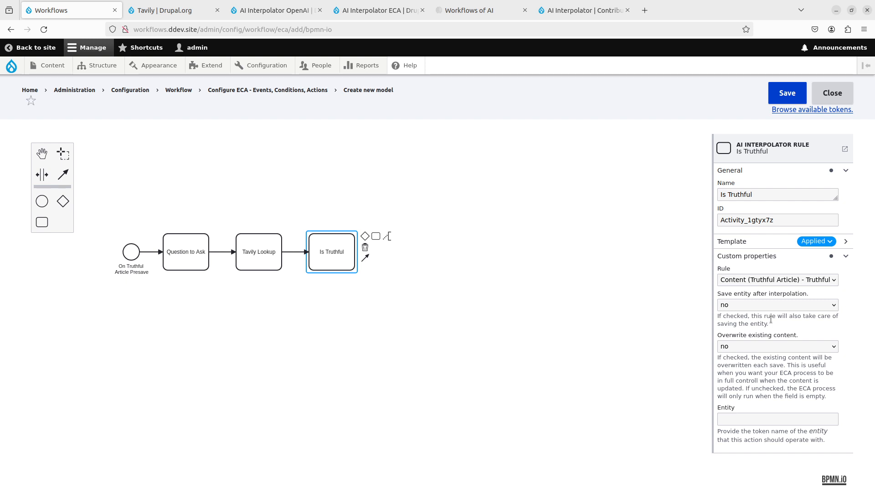
- Append a fourth task after Is Truthful and name it "Publish"
left_click(400, 277)
left_click(333, 254)
left_click(375, 236)
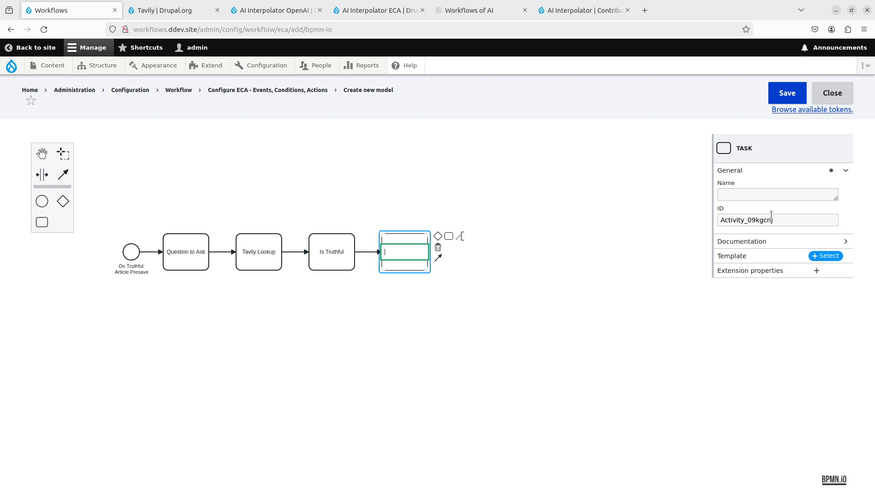
left_click(774, 196)
type("Publish")
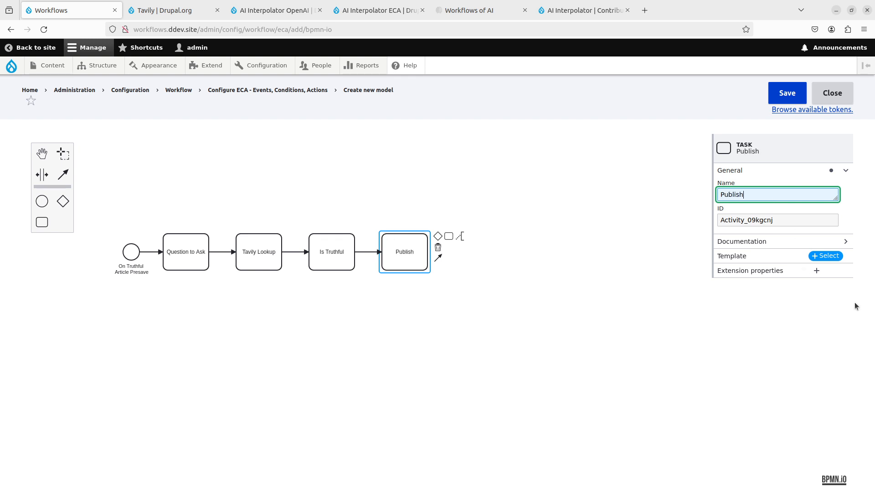
- Apply the "Publish content item" template to the Publish task and move the task farther away from Is Truthful
left_click(825, 256)
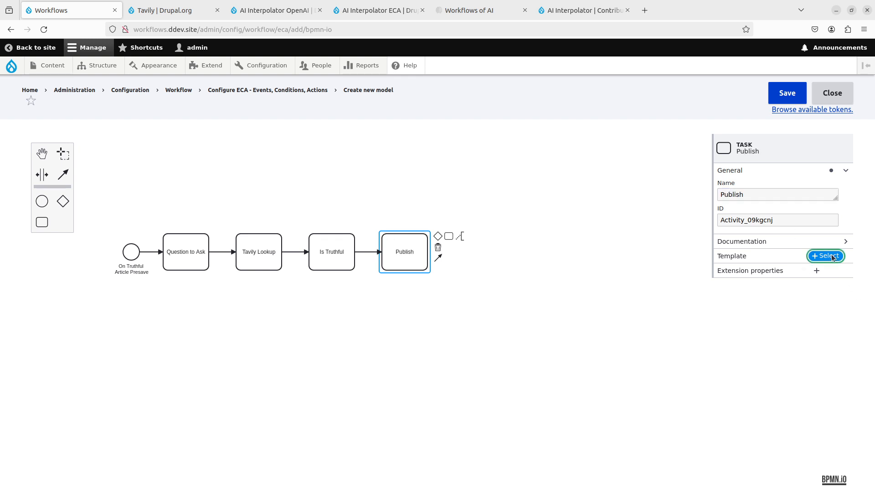
type("publish")
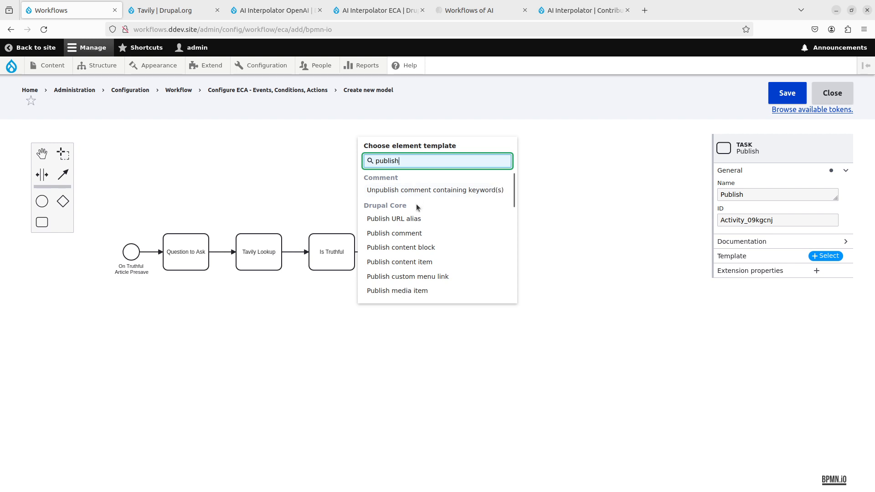
left_click(425, 262)
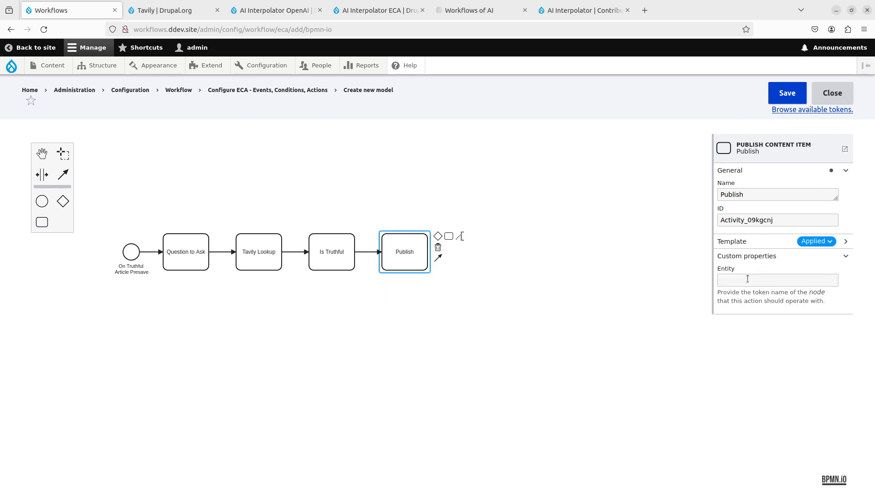
left_click_drag(408, 260, 451, 260)
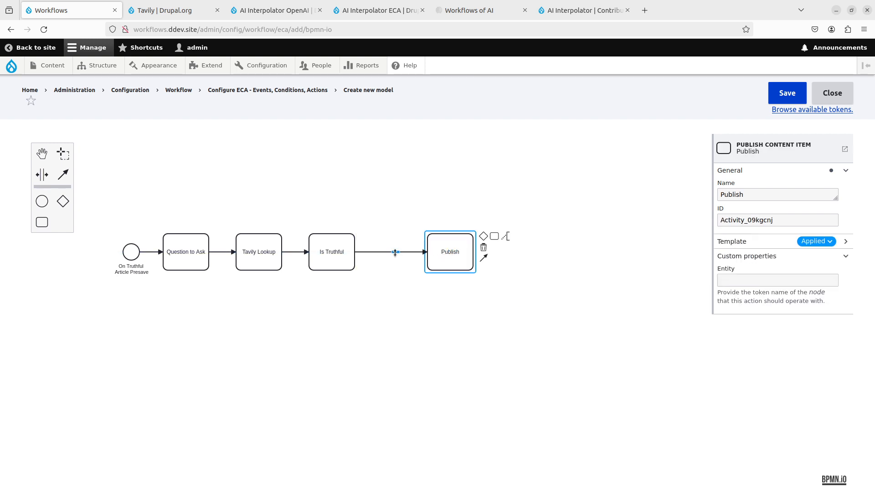
- Apply the "Entity: compare field value" template to the flow between Is Truthful and Publish, and name it "Is truthful"
left_click(391, 252)
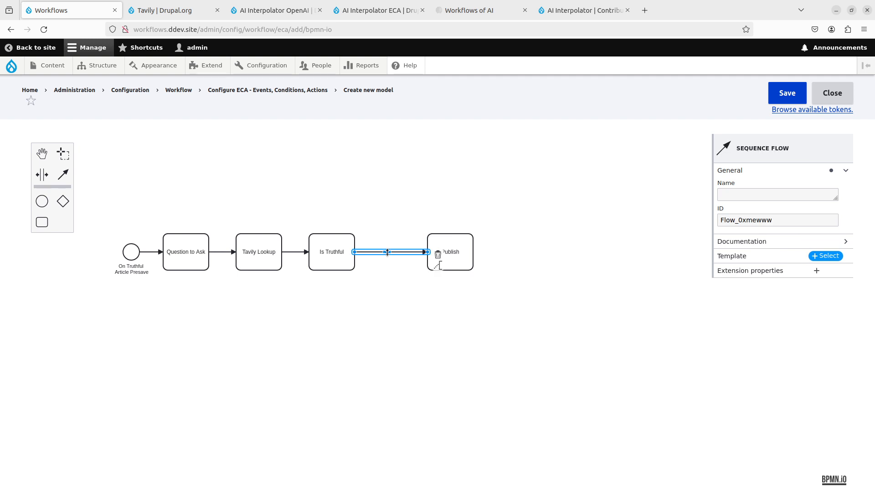
left_click(822, 257)
type("val")
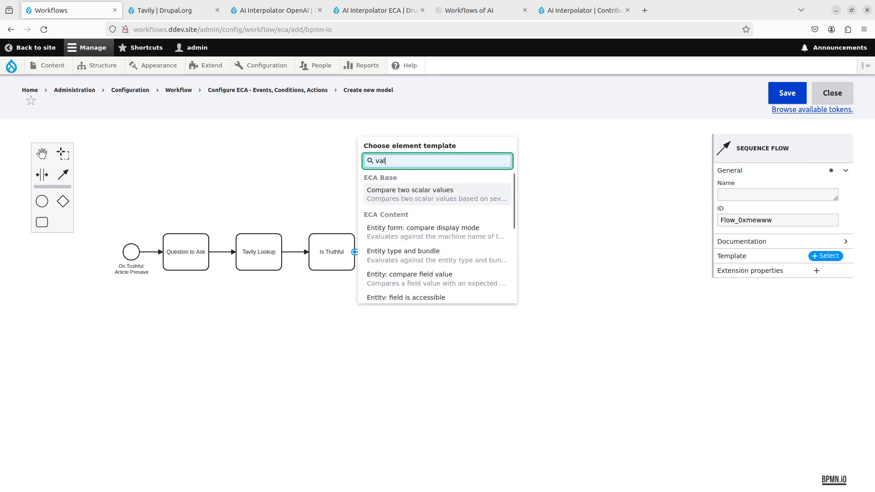
type("ue")
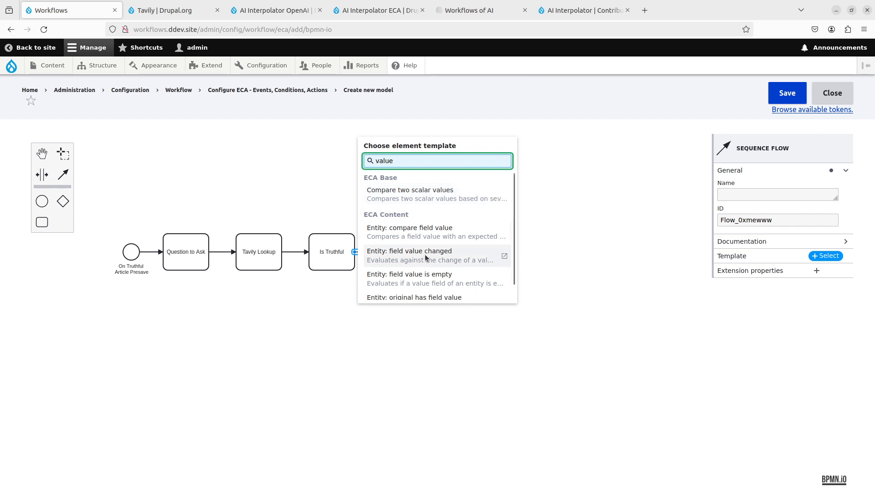
left_click(460, 235)
left_click(752, 199)
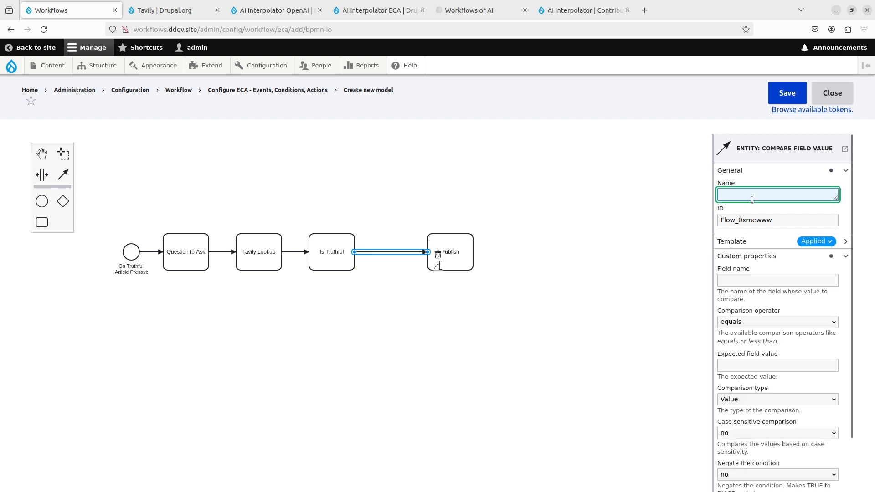
type("Is truthful")
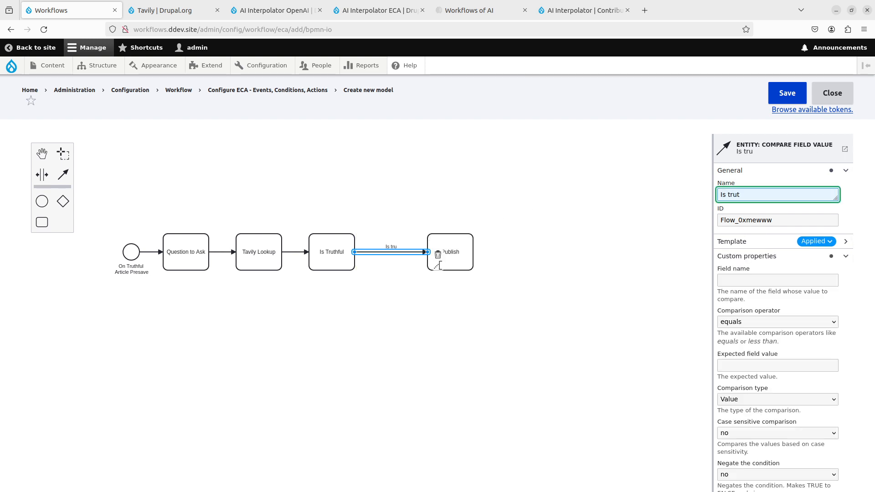
- Copy the Truthful field's machine name from the Truthful Article fields and set the condition's field name to field_truthful
left_click(774, 281)
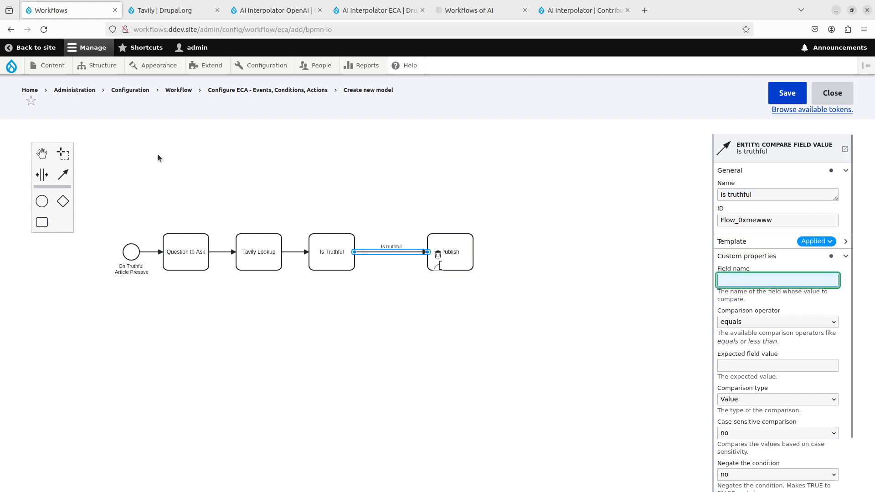
mouse_move(104, 67)
mouse_move(118, 155)
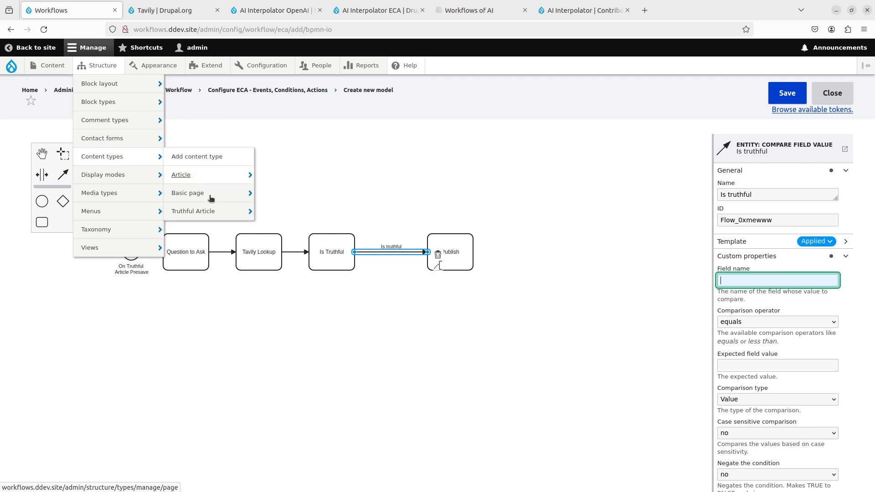
mouse_move(205, 211)
middle_click(296, 211)
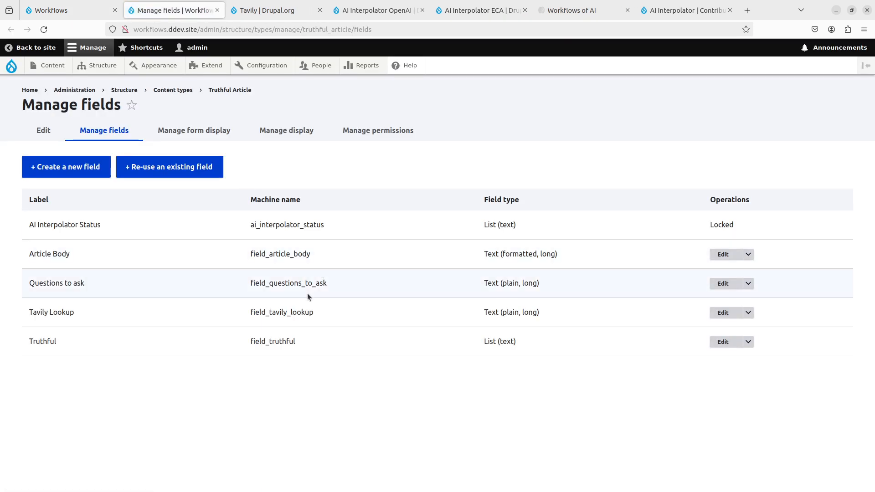
double_click(273, 342)
key("ctrl+c")
key("ctrl+Page_Up")
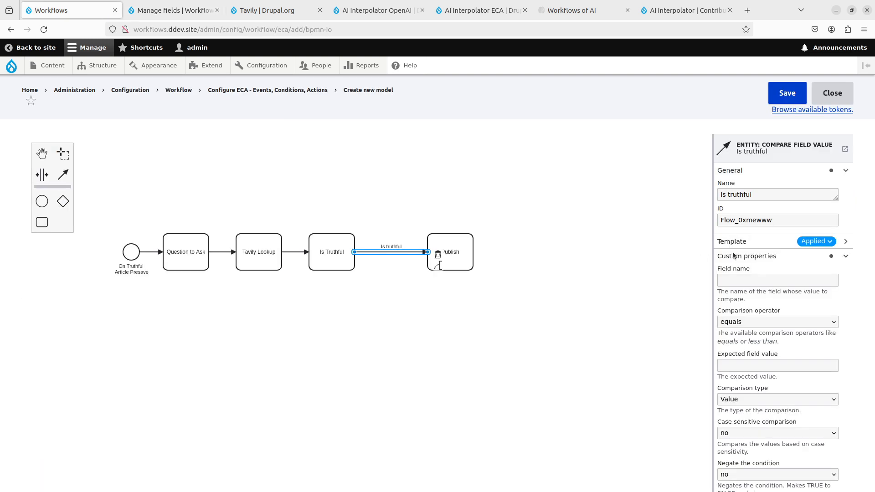
left_click(778, 280)
key("ctrl+v")
- Set the condition's expected field value to "truthful" and save the ECA model
left_click(756, 367)
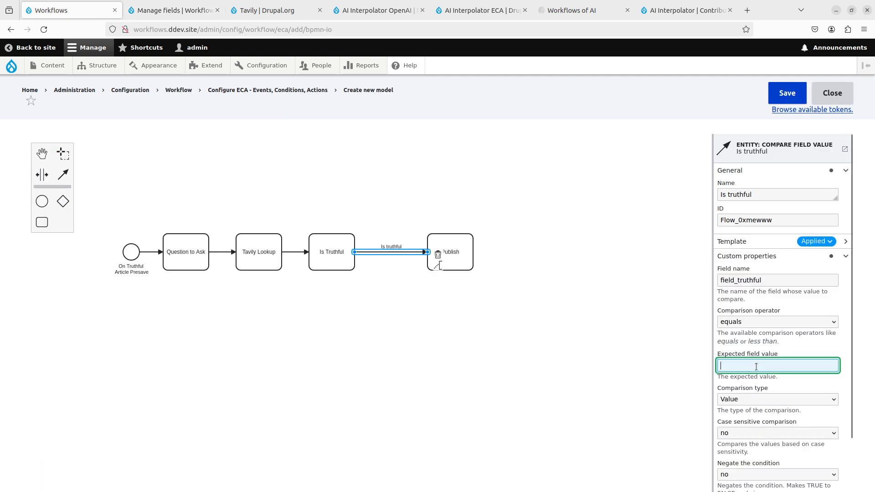
type("truthful")
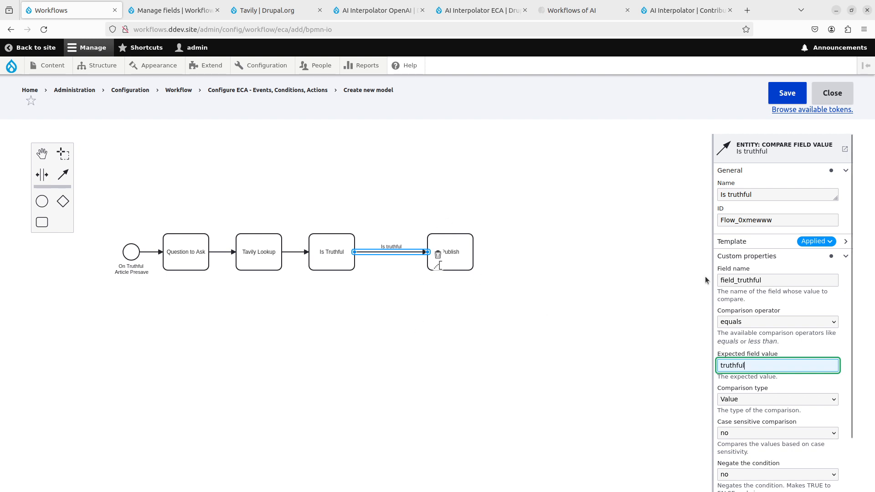
left_click(670, 280)
left_click(777, 97)
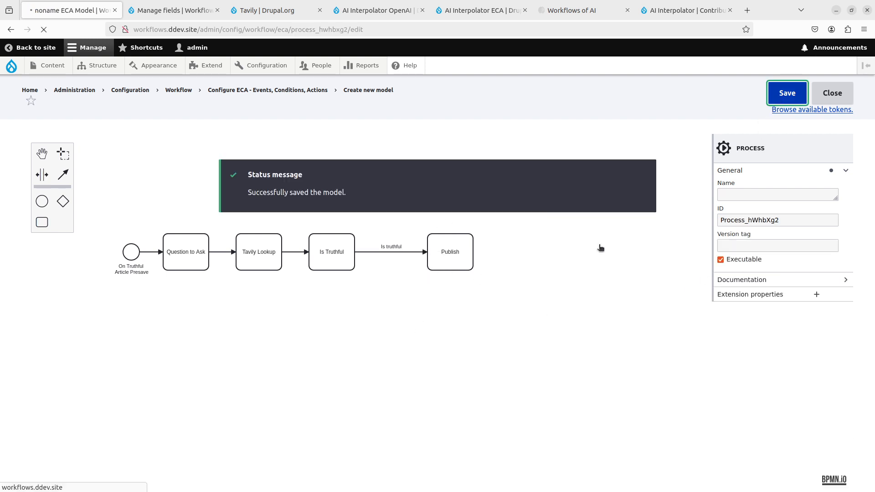
left_click(320, 268)
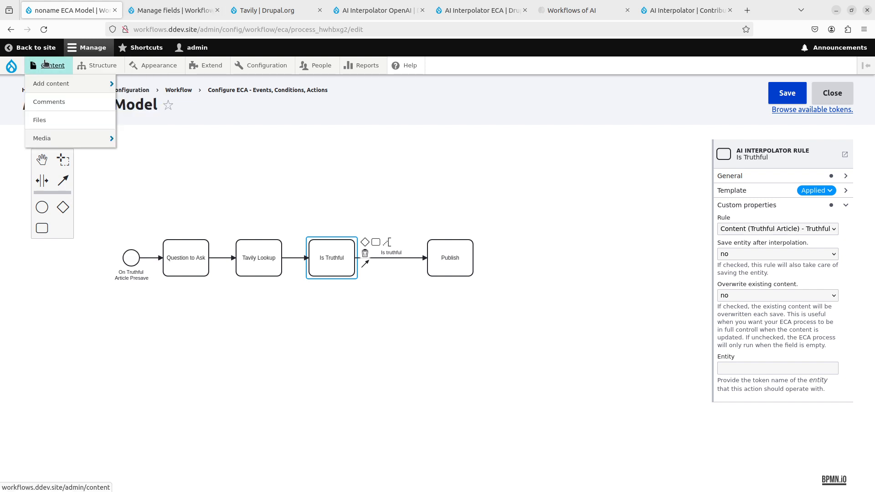
- Start creating a new Truthful Article from the site's content overview
left_click(50, 65)
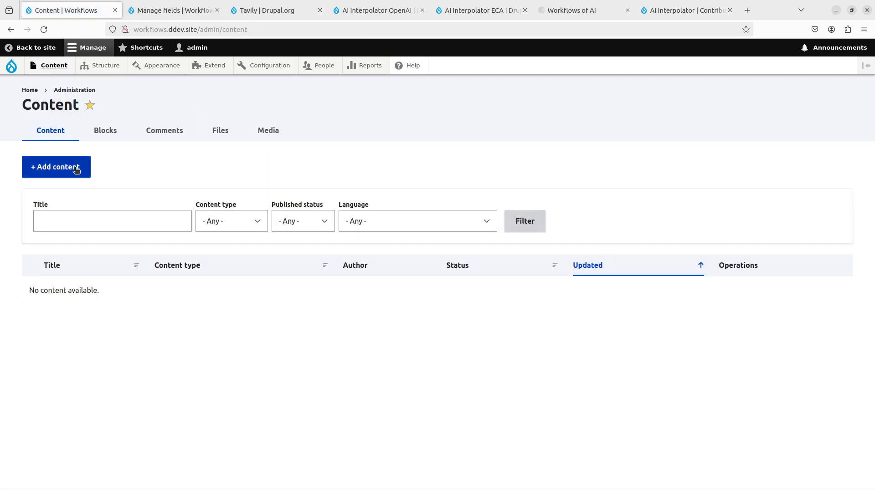
left_click(73, 168)
left_click(69, 229)
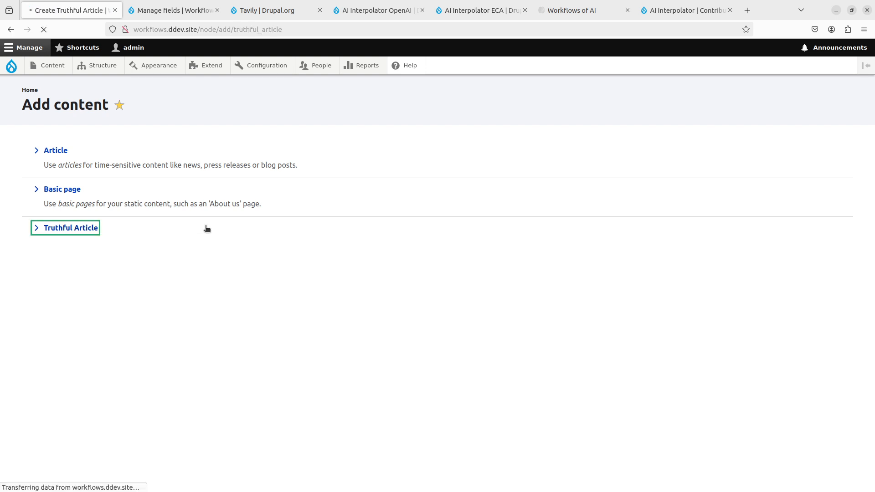
- Title the article "Hitler started World War II" and copy the same sentence into the Article Body
left_click(207, 176)
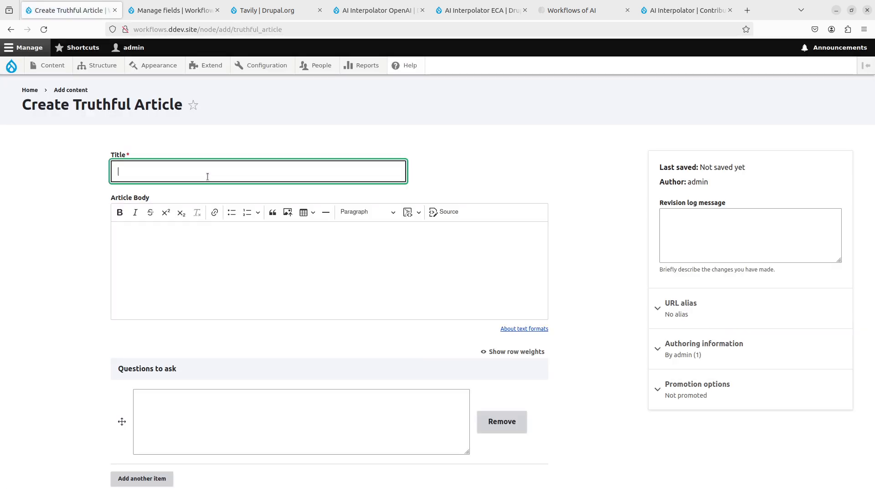
type("Hitler started World War II")
key("Tab")
key("shift+Tab")
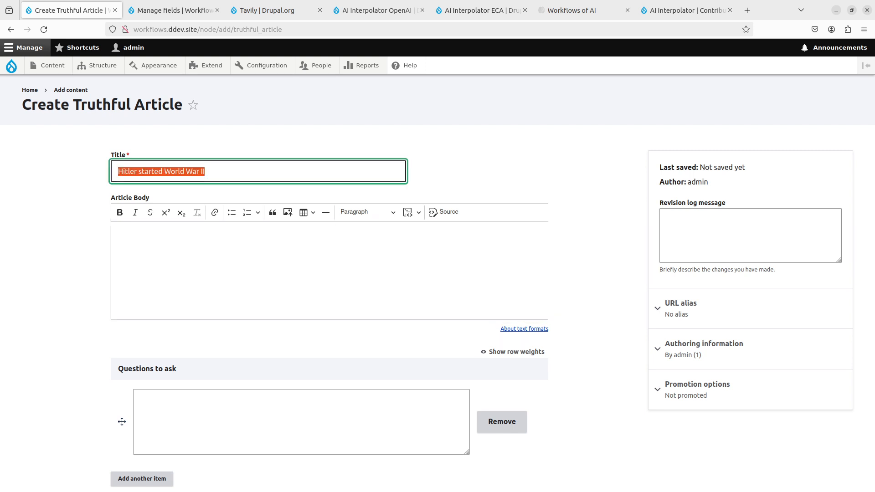
key("ctrl+c")
key("Tab")
key("ctrl+v")
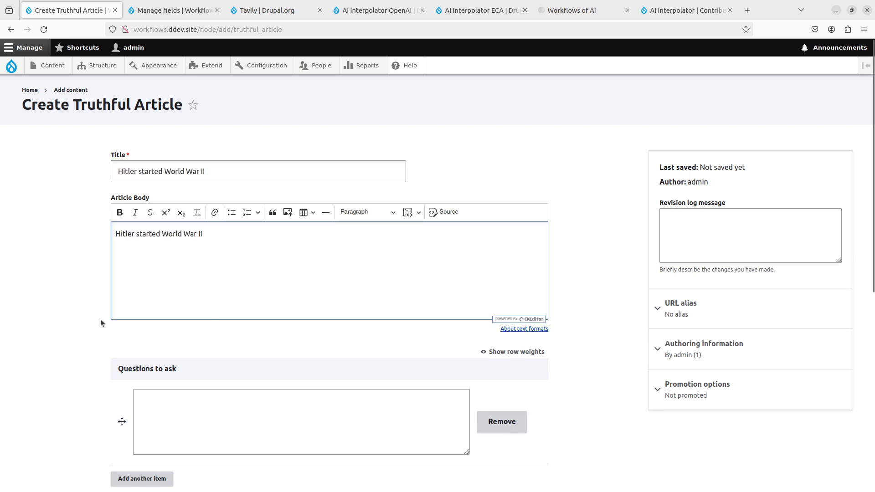
- Reword the Article Body sentence as "Hitler had a hand in starting World War II"
scroll(83, 308, "down", 3)
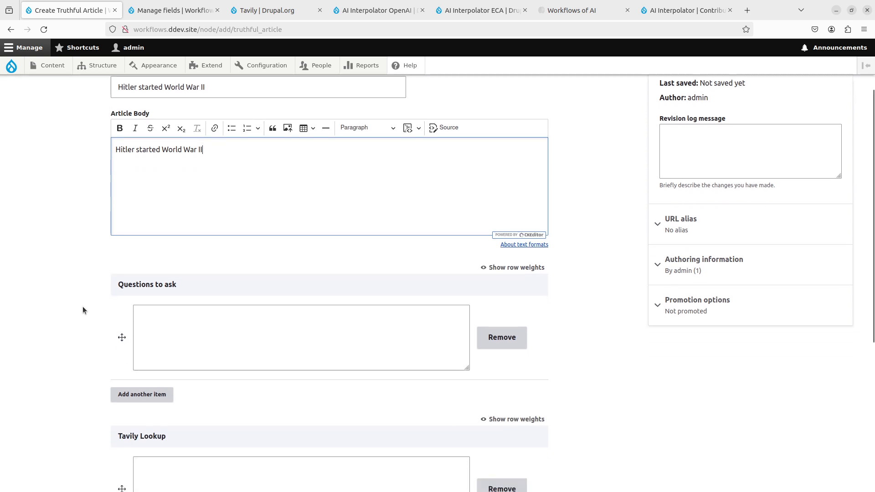
scroll(83, 307, "down", 4)
scroll(83, 306, "up", 7)
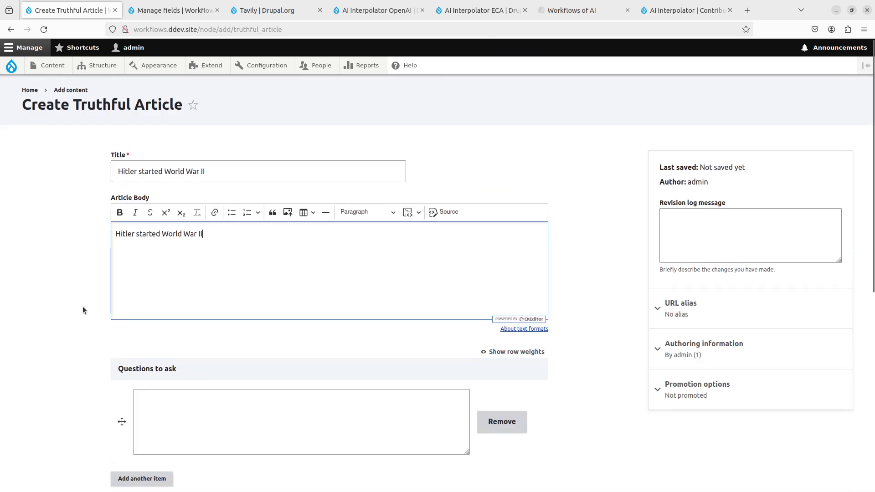
left_click(135, 233)
type("had a")
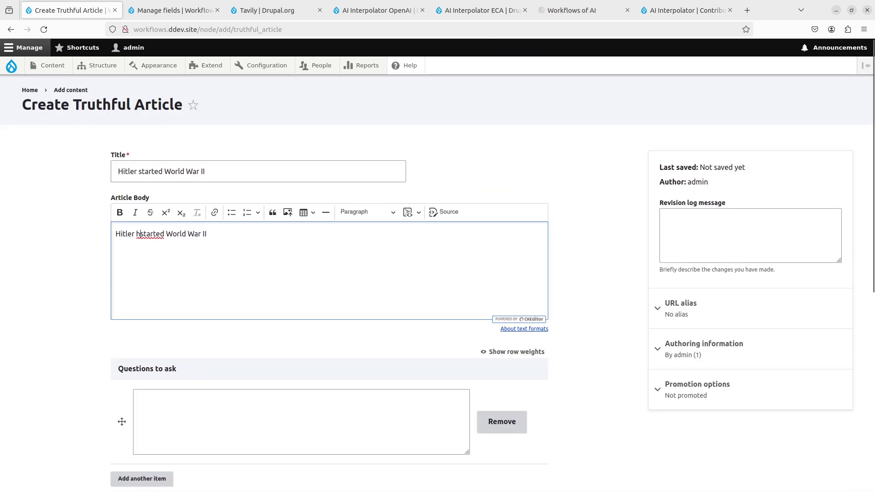
type(" hand in")
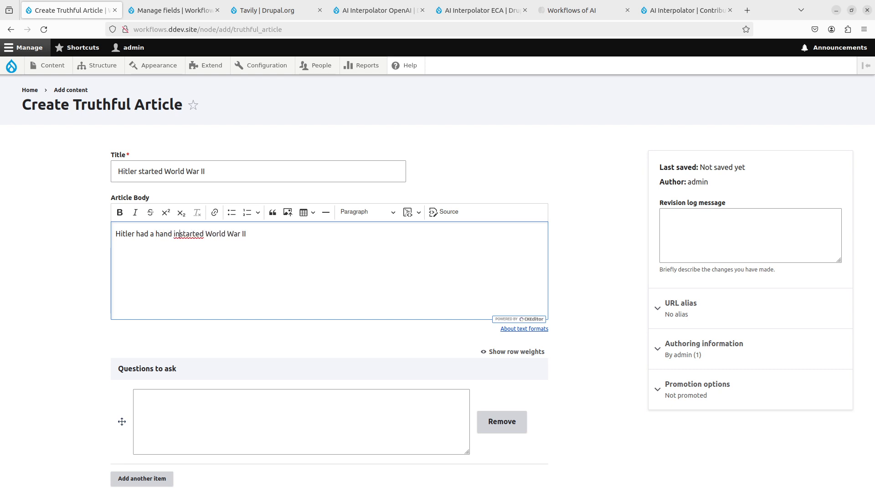
key("Delete")
key("Delete")
key("Delete")
type("ting")
scroll(75, 288, "down", 3)
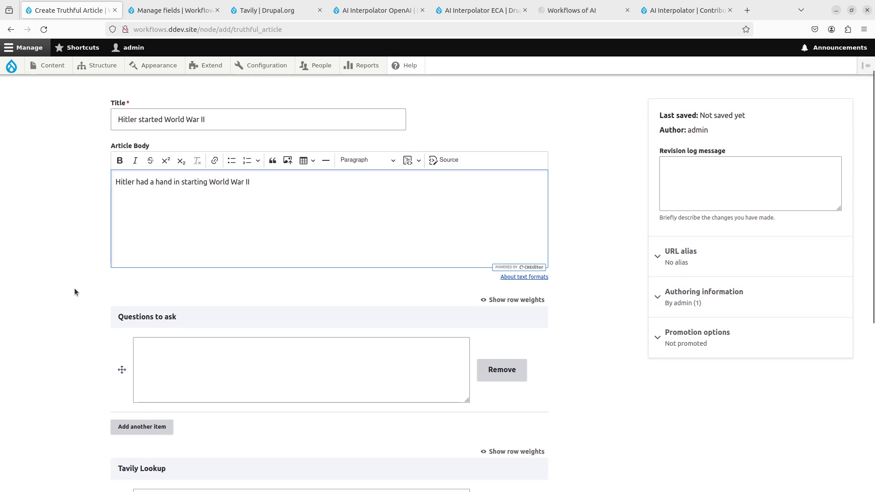
scroll(74, 288, "up", 2)
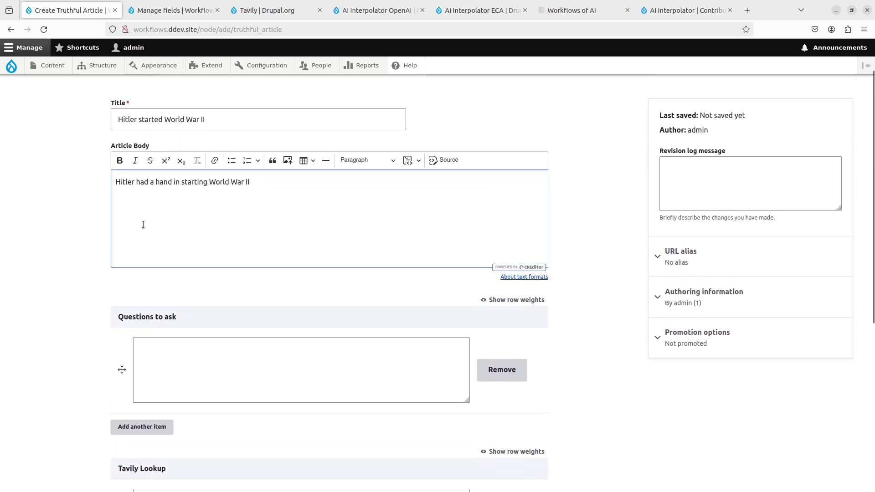
scroll(117, 279, "down", 5)
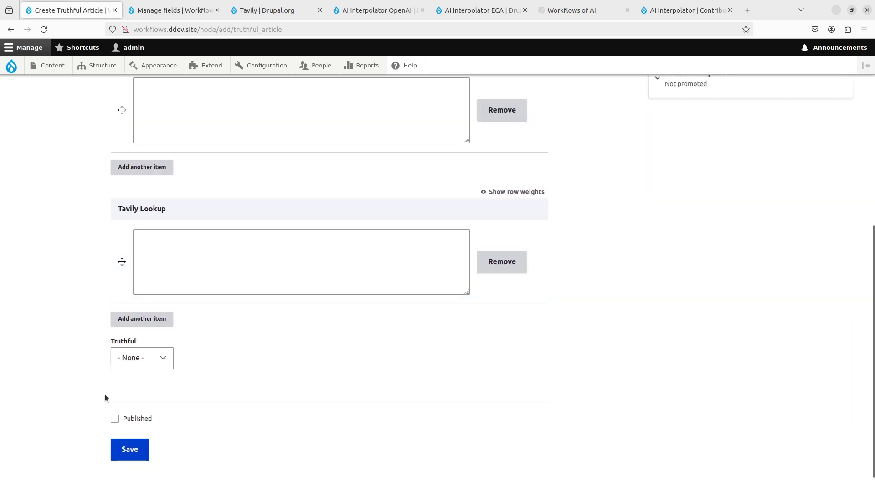
- Try to save the new Truthful Article and return to its creation form
left_click(139, 444)
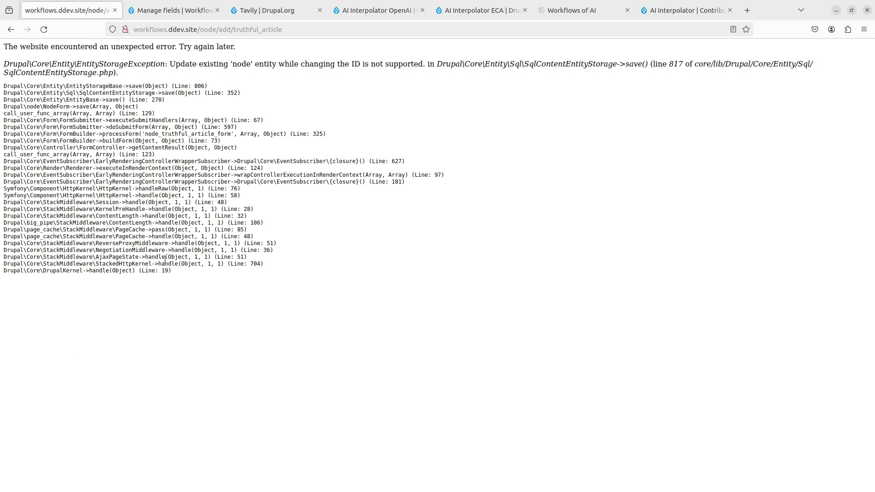
key("alt+Left")
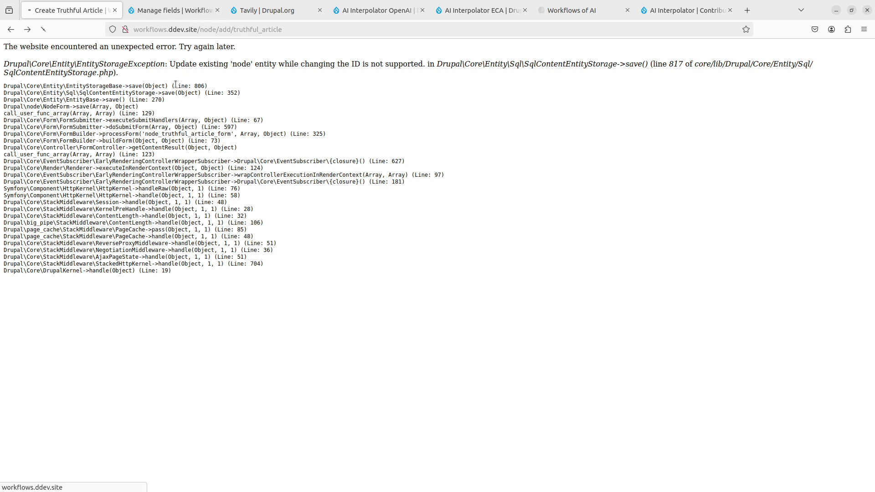
- Open the existing fact-checking ECA model for editing from the site's workflow configuration
left_click(177, 6)
mouse_move(90, 72)
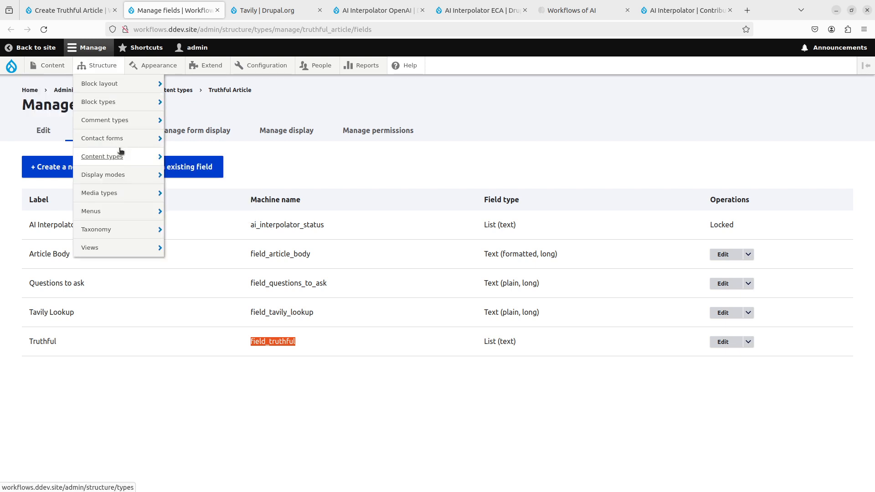
mouse_move(266, 65)
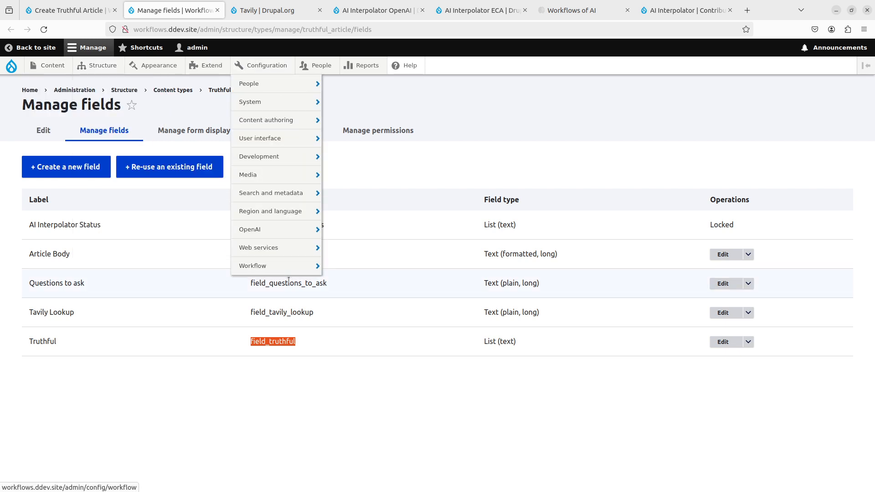
mouse_move(292, 266)
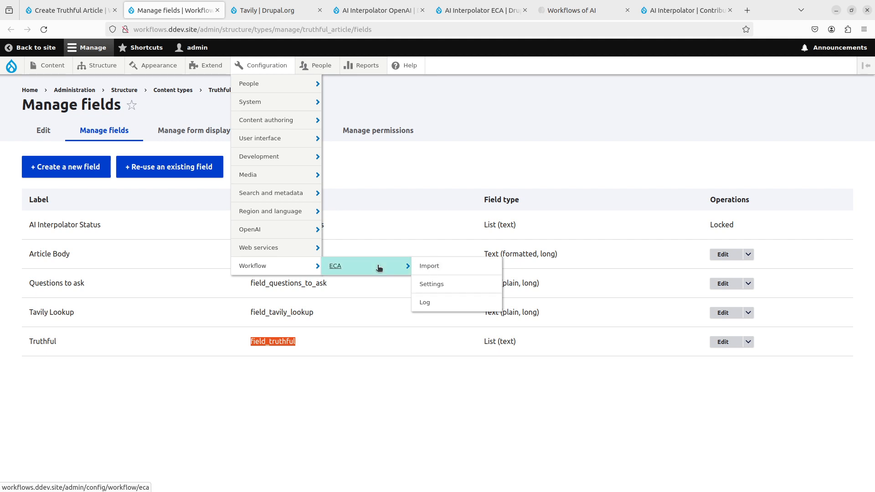
left_click(379, 268)
left_click(752, 272)
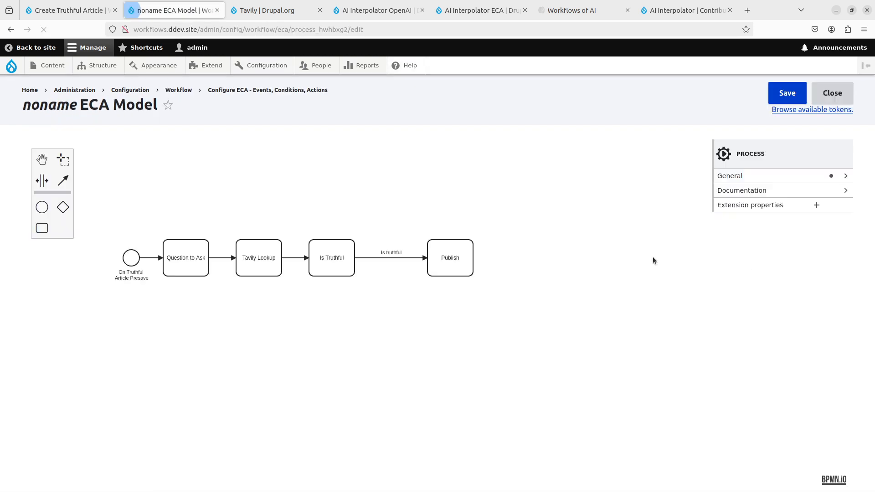
- Set "Save entity after interpolation" to yes for the Is Truthful rule and save the ECA model
left_click(347, 262)
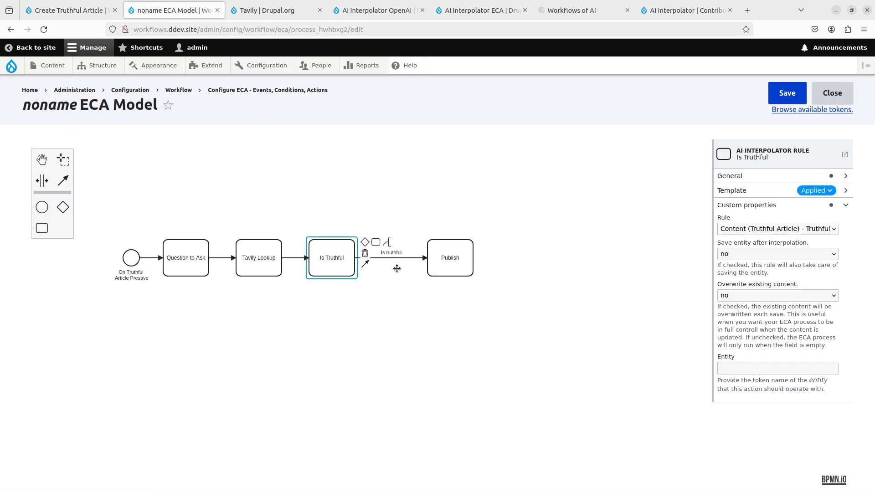
left_click(470, 265)
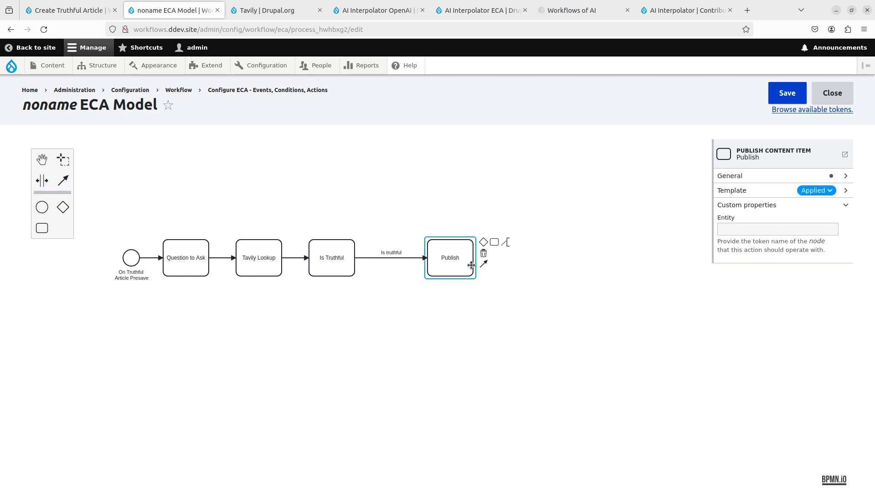
left_click(326, 254)
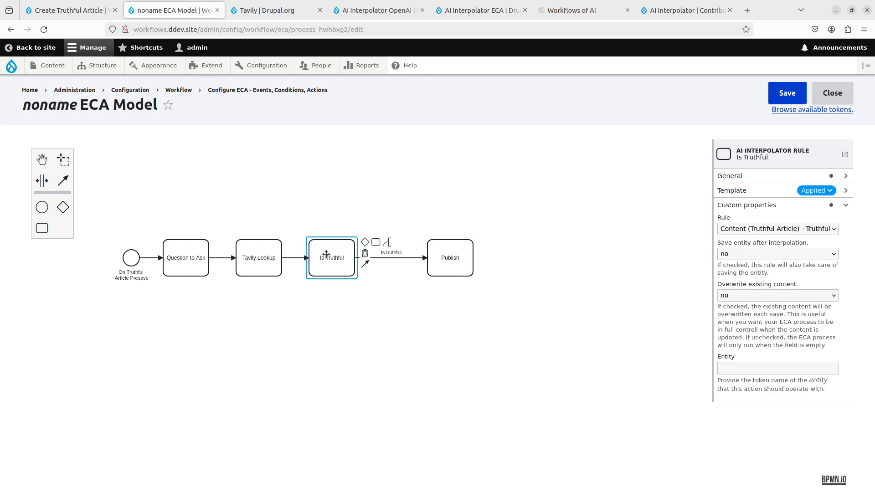
left_click(740, 258)
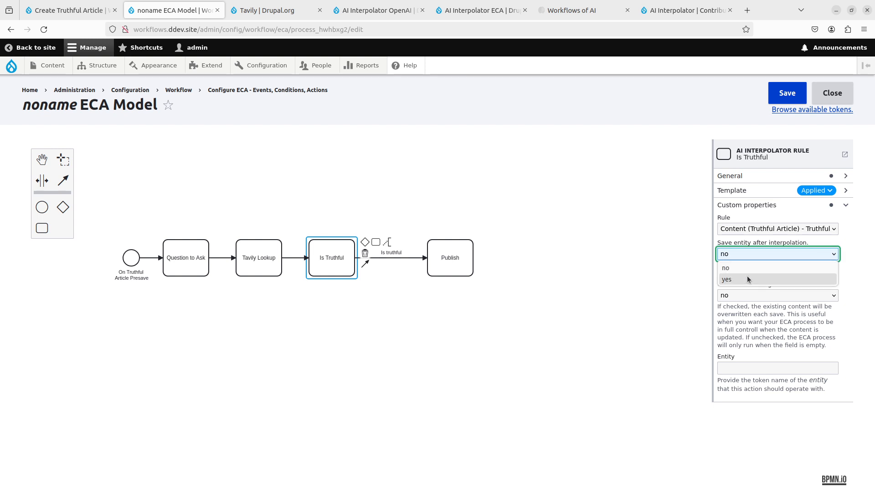
left_click(747, 277)
left_click(650, 278)
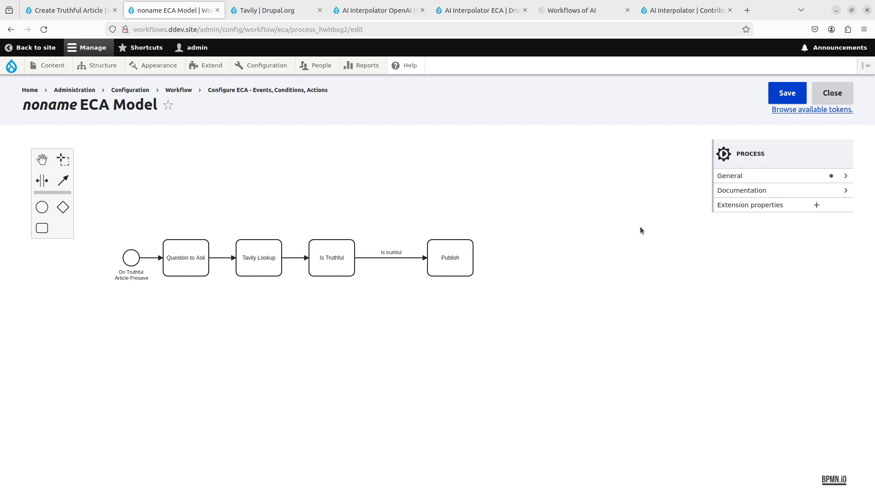
left_click(774, 93)
- Return to the filled-in Truthful Article form and save the article unpublished with the Truthful field unset
left_click(91, 16)
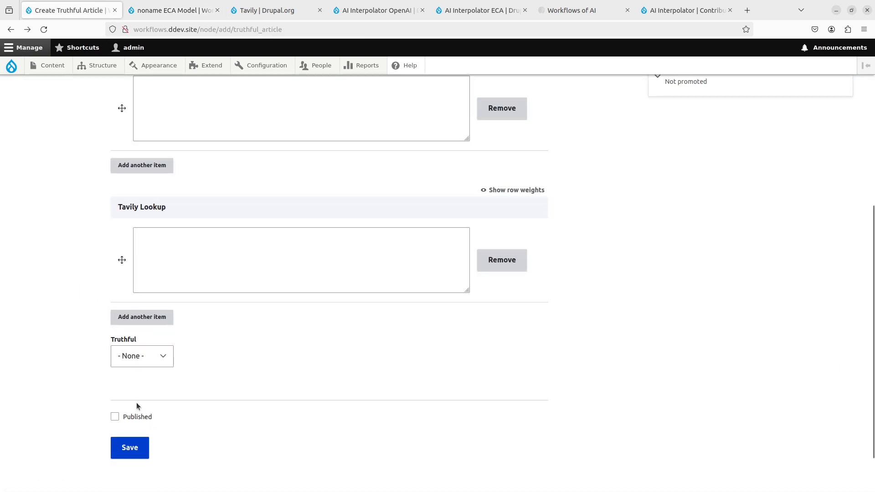
scroll(131, 392, "up", 5)
scroll(131, 392, "down", 6)
left_click(143, 429)
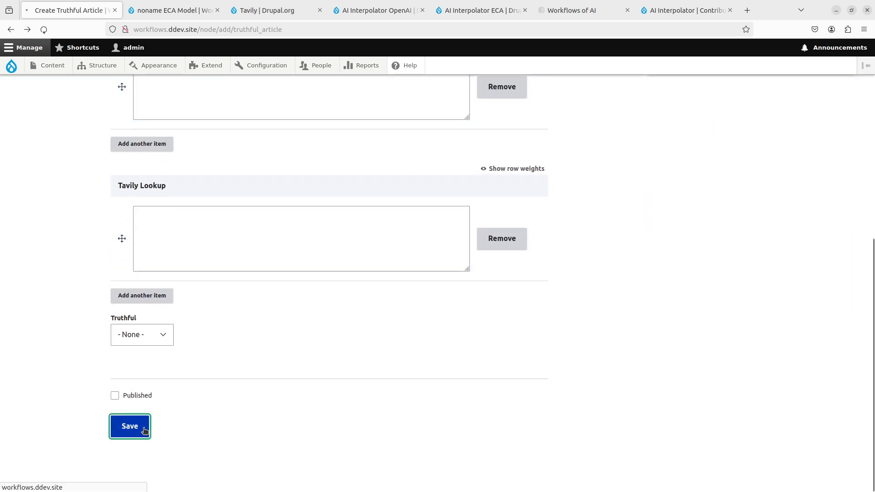
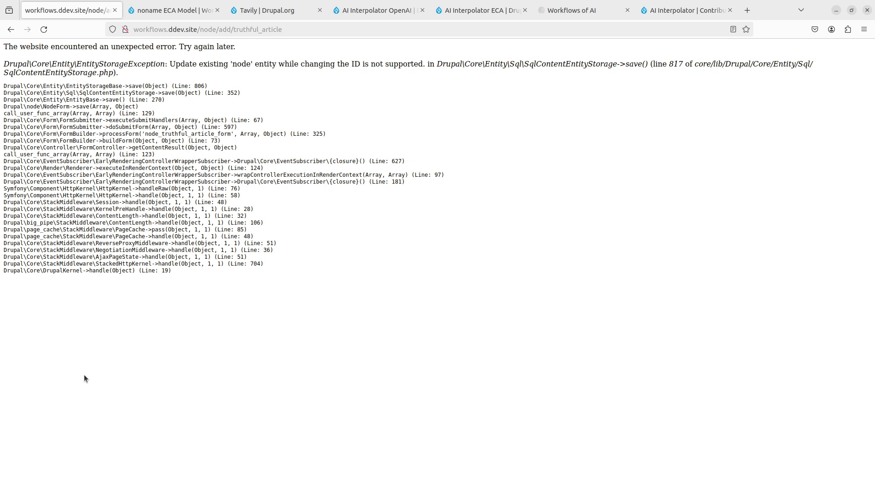
- Delete the Publish task after the Is Truthful rule and save the ECA model
key("alt+Left")
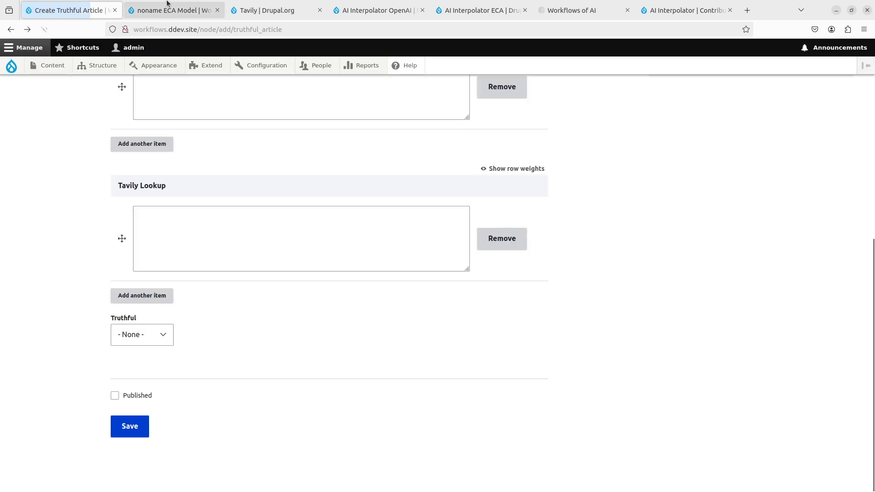
left_click(167, 2)
left_click(444, 240)
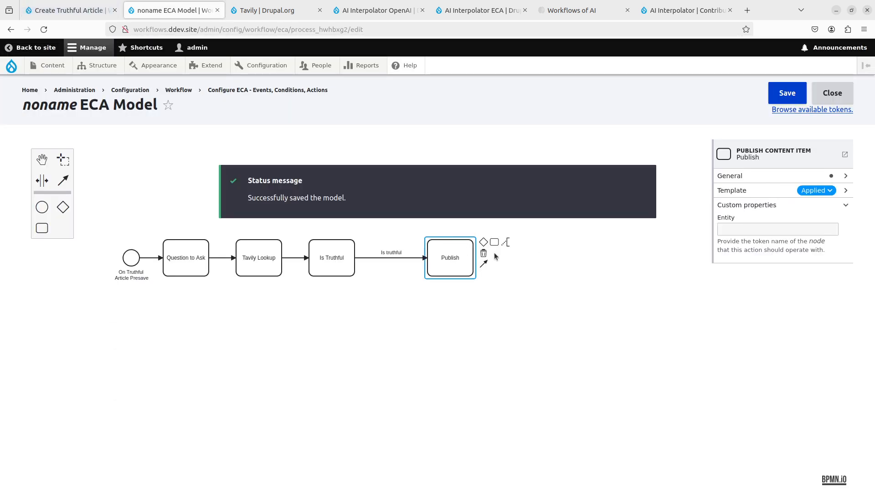
left_click(484, 253)
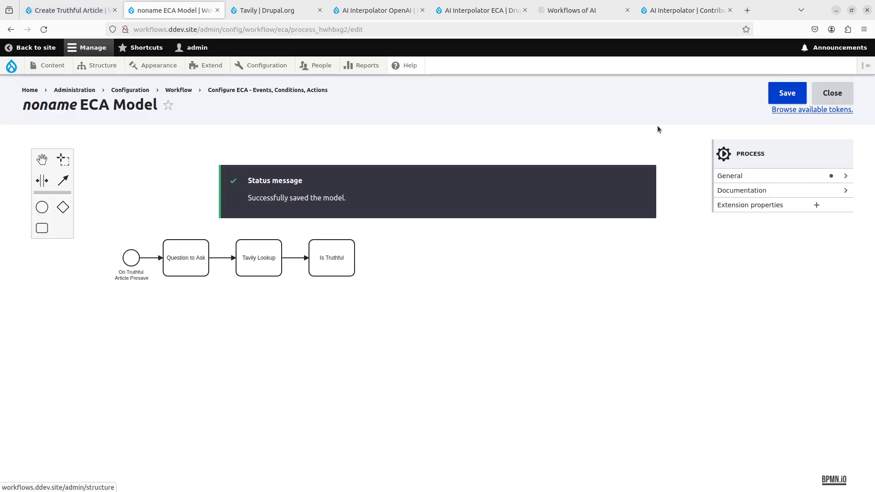
left_click(771, 100)
- Try to save the unpublished Truthful Article with the shortened workflow, and return to its creation form
left_click(70, 10)
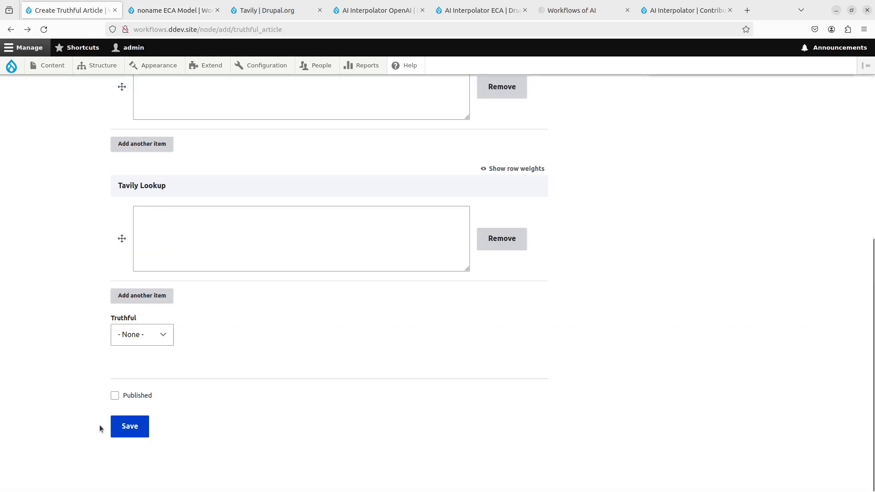
left_click(143, 429)
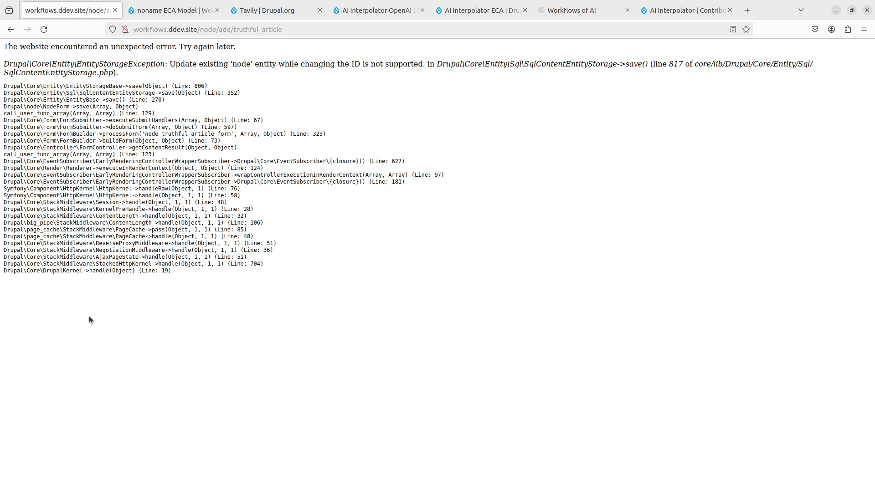
key("alt+Left")
- Check the template description and the type and bundle options of the On Truthful Article Presave event in the ECA model
key("ctrl+Tab")
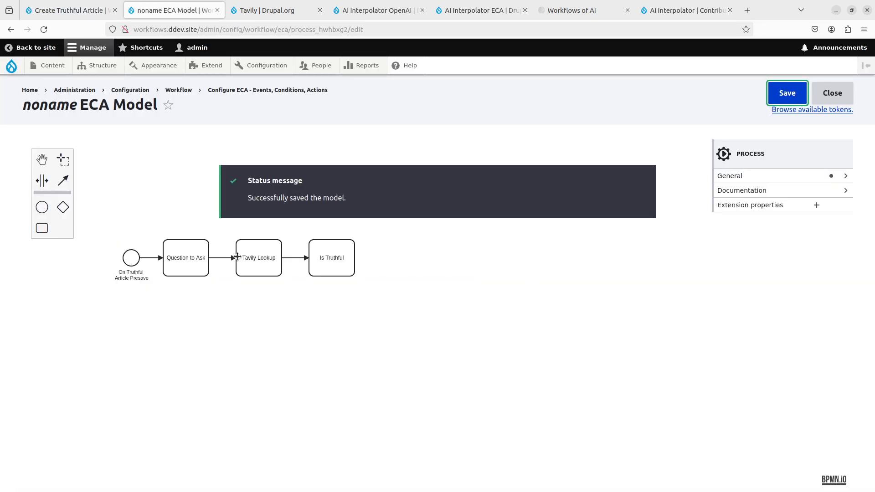
left_click(127, 262)
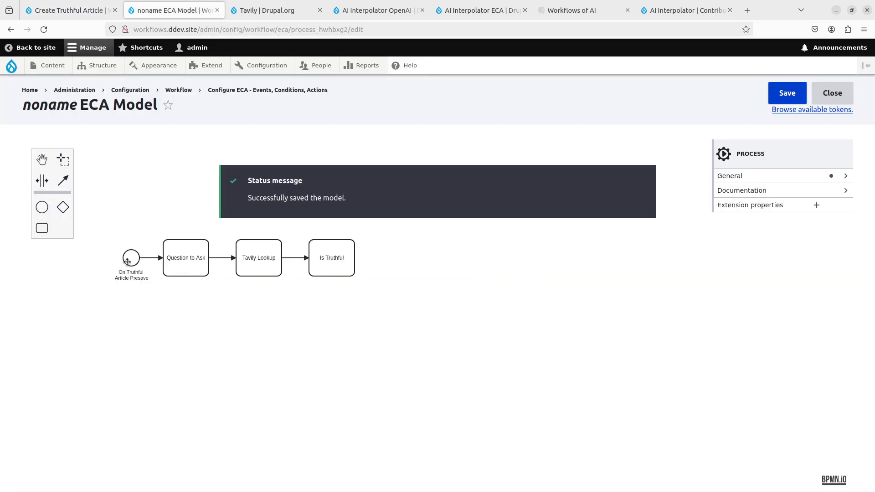
left_click(760, 229)
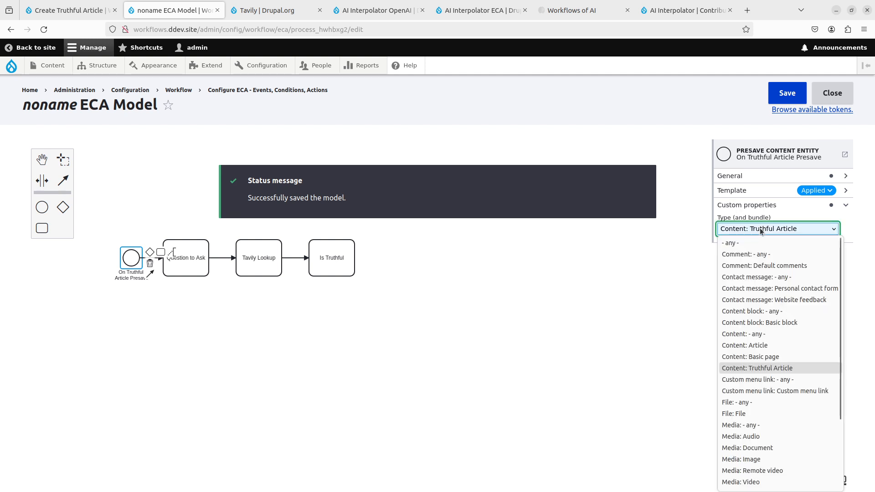
left_click(760, 230)
left_click(845, 191)
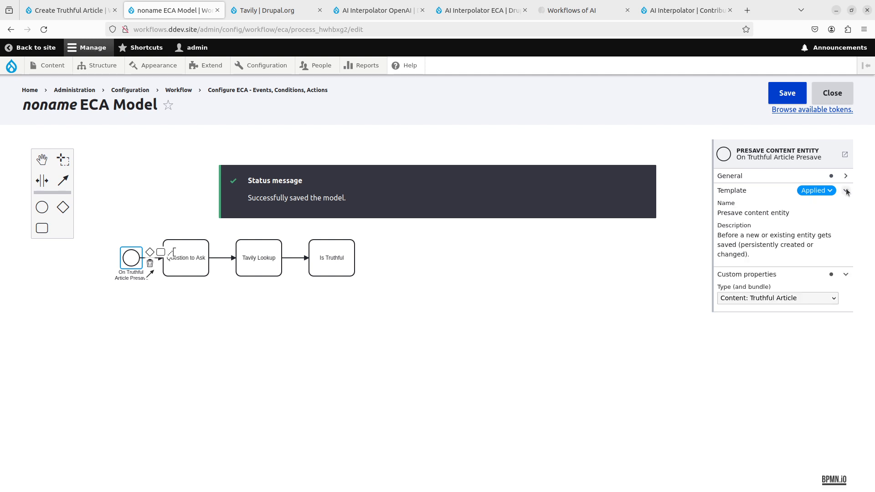
left_click(780, 299)
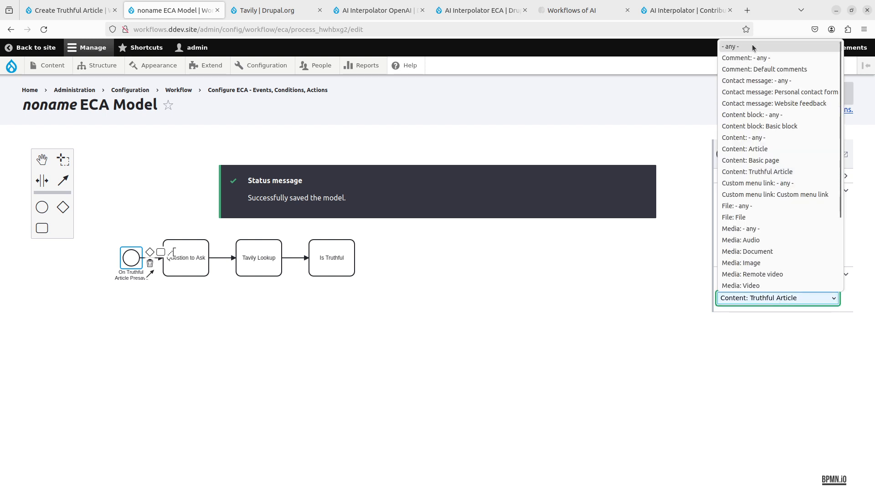
left_click(729, 299)
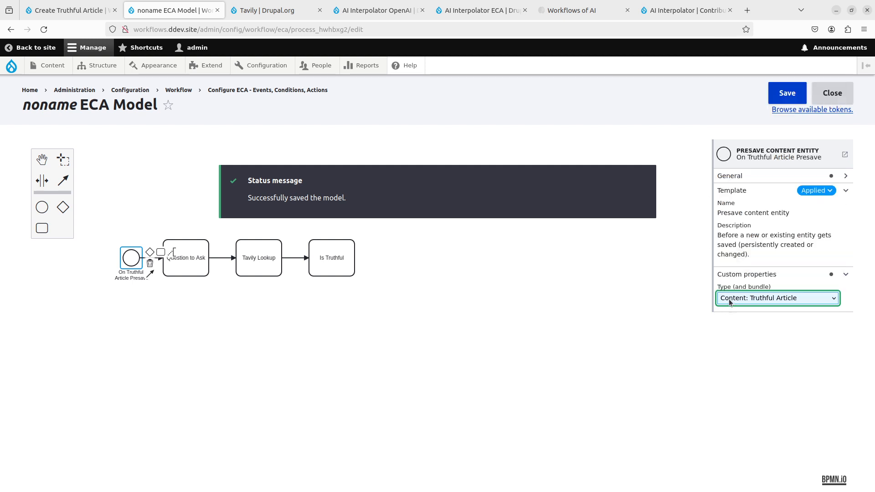
left_click(444, 341)
- Check which interpolator rule the Question to Ask task uses
left_click(202, 260)
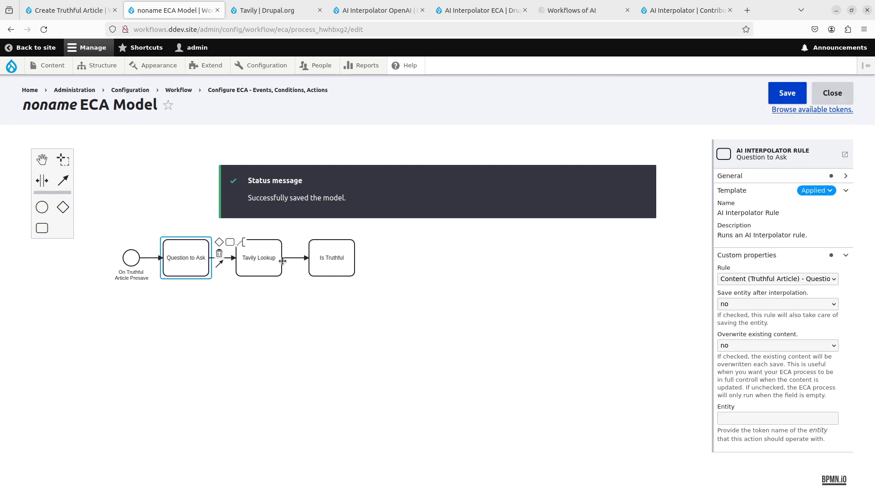
left_click(802, 279)
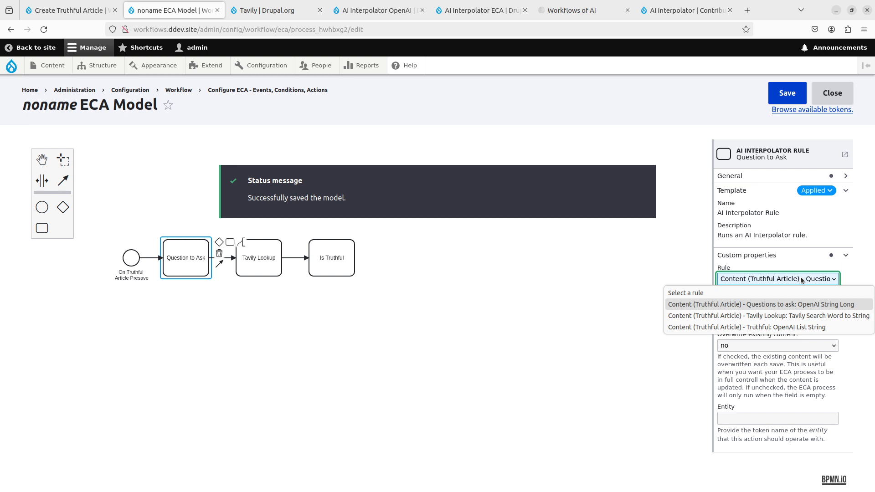
left_click(802, 280)
- Open the Truthful Article content type's fields and review the advanced AI Interpolator settings of the Questions to ask field
left_click(276, 9)
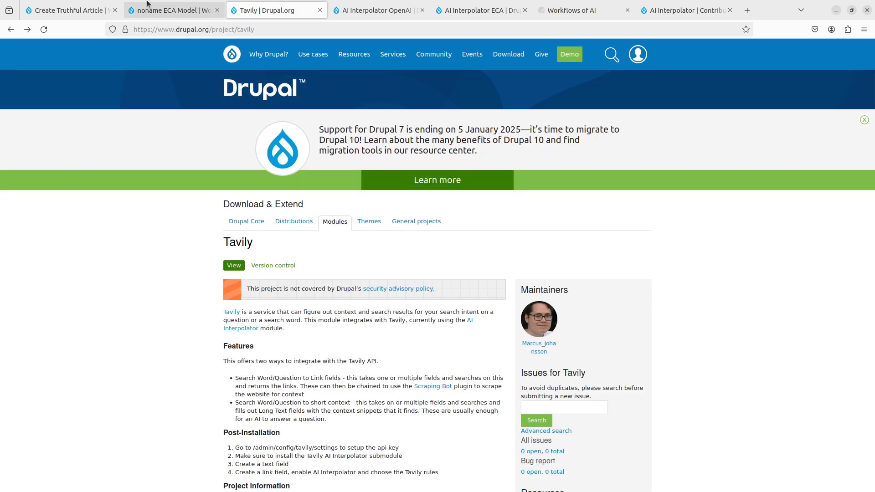
left_click(68, 10)
mouse_move(97, 65)
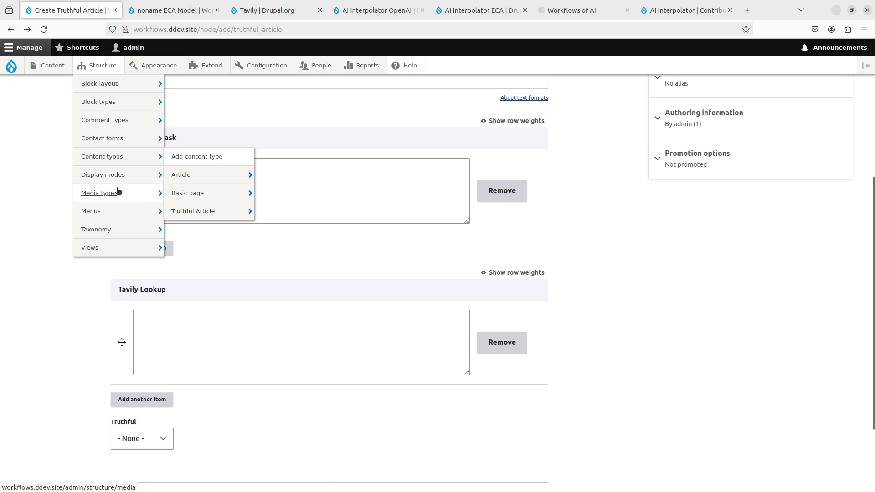
mouse_move(204, 209)
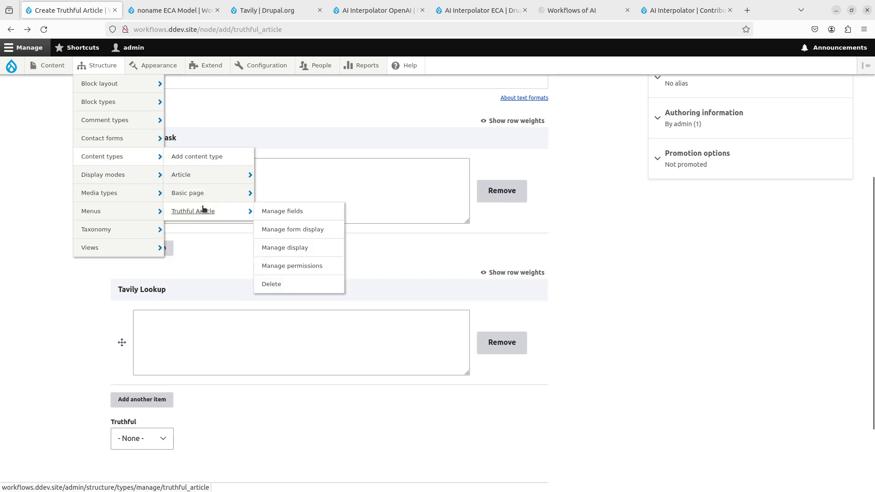
middle_click(287, 211)
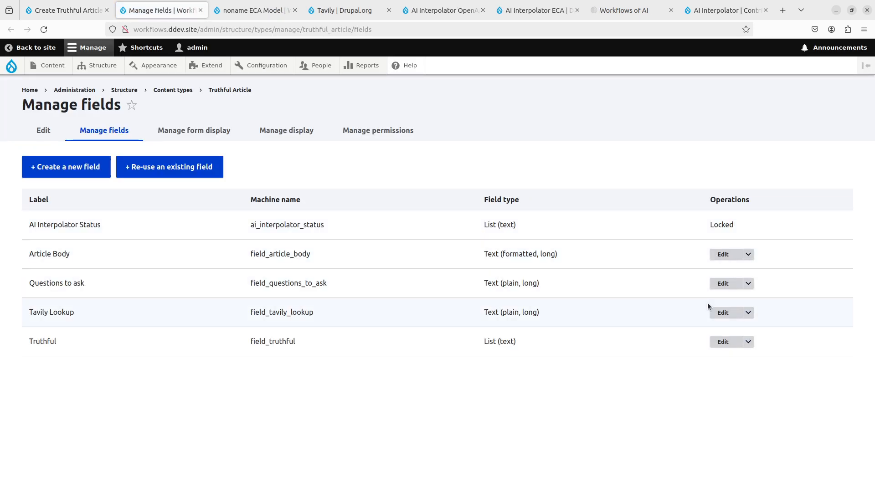
left_click(723, 283)
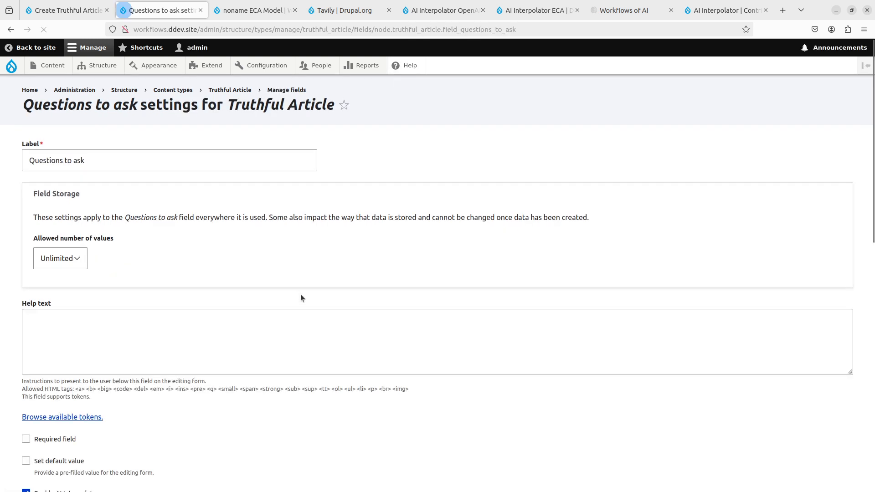
scroll(300, 294, "down", 10)
left_click(182, 390)
scroll(181, 389, "down", 5)
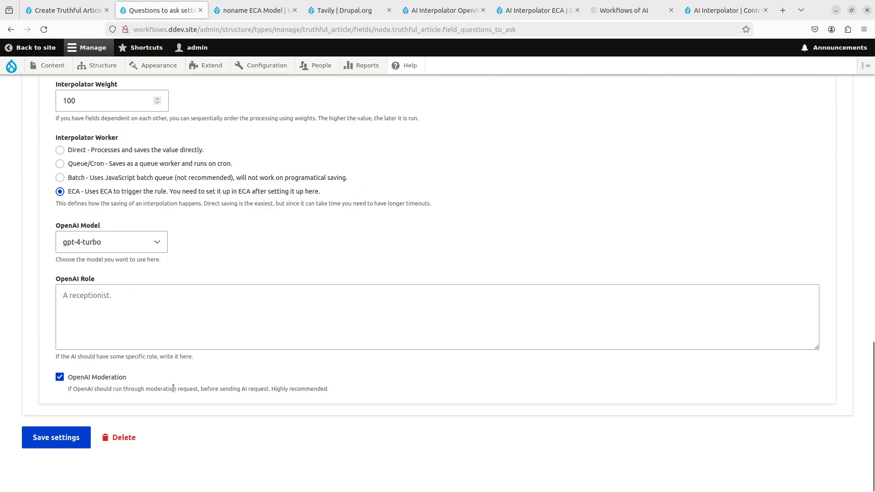
scroll(173, 388, "up", 1)
key("alt+Left")
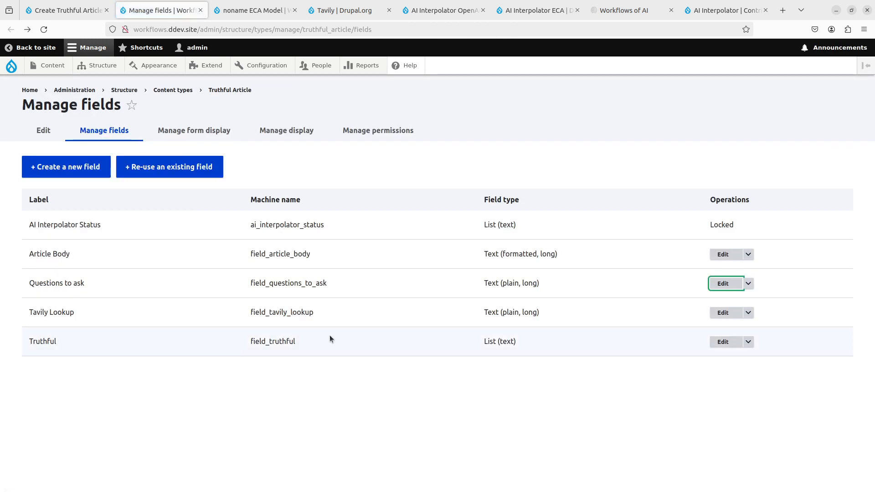
- Review the Tavily Lookup field's AI Interpolator settings, including its base field, prompt and advanced settings
left_click(729, 314)
scroll(320, 354, "down", 10)
scroll(215, 412, "up", 1)
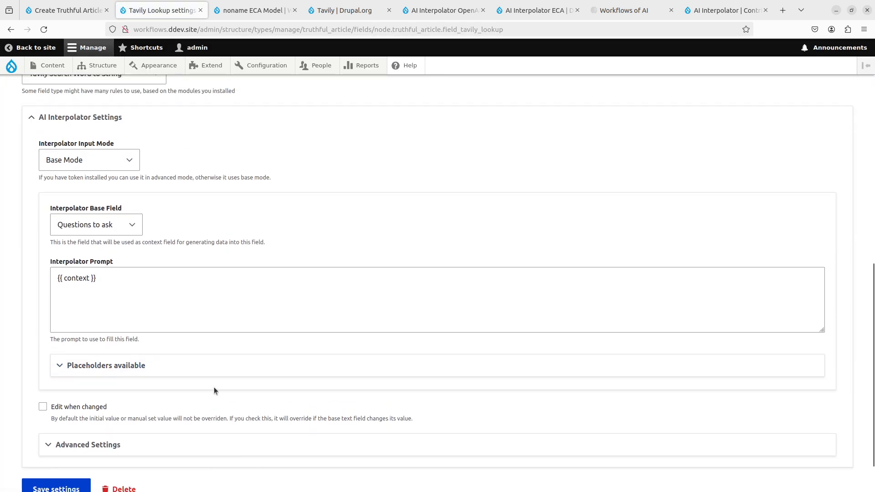
left_click(196, 445)
scroll(200, 412, "down", 5)
key("alt+Left")
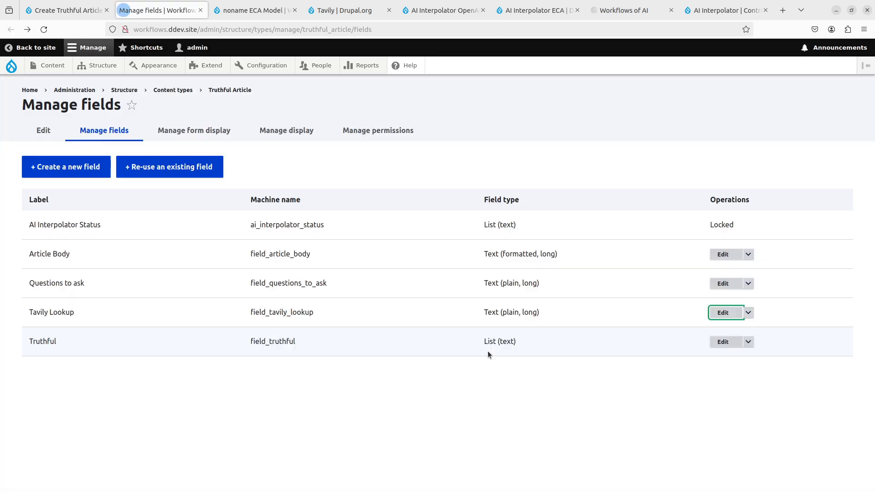
- Review the Truthful field's advanced AI Interpolator settings and close the field management page
left_click(722, 342)
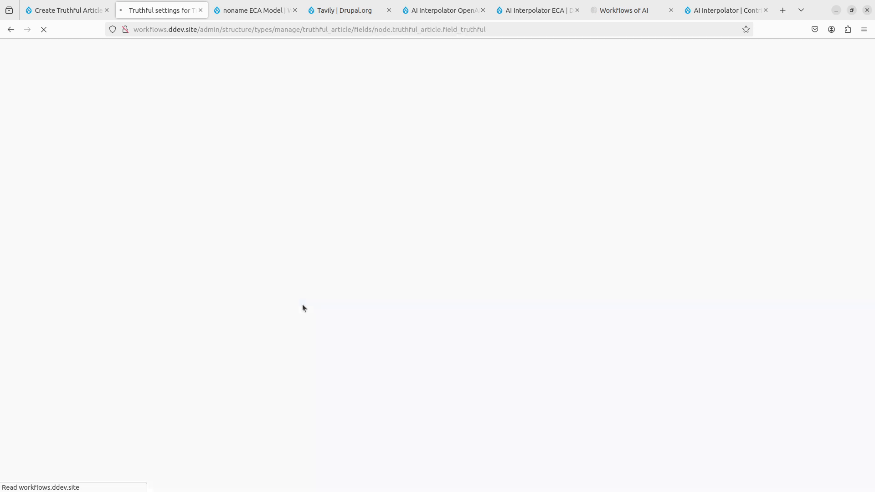
scroll(302, 308, "down", 10)
left_click(197, 397)
scroll(197, 395, "down", 5)
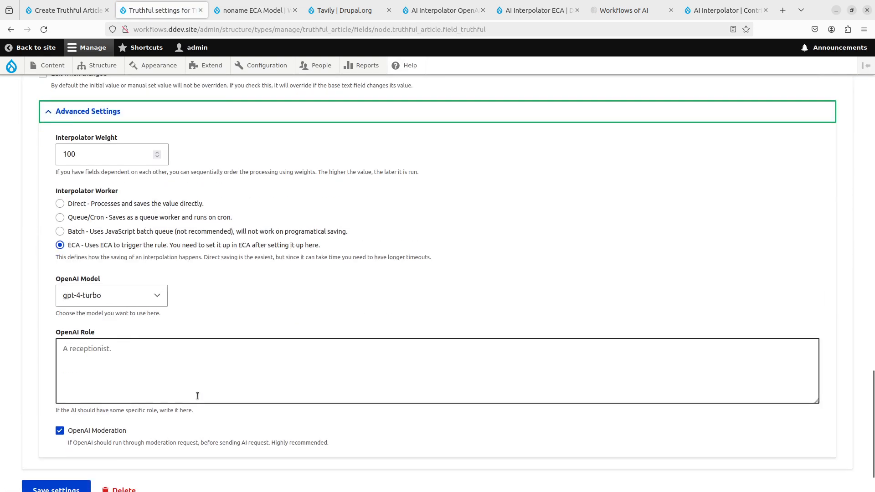
key("alt+Left")
key("ctrl+w")
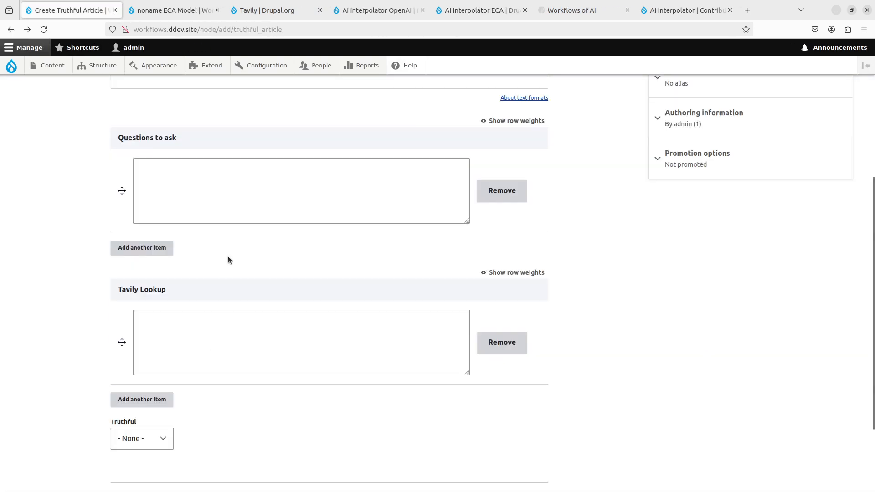
- Set "Save entity after interpolation" to no for the Is Truthful rule and save the ECA model
key("ctrl+Tab")
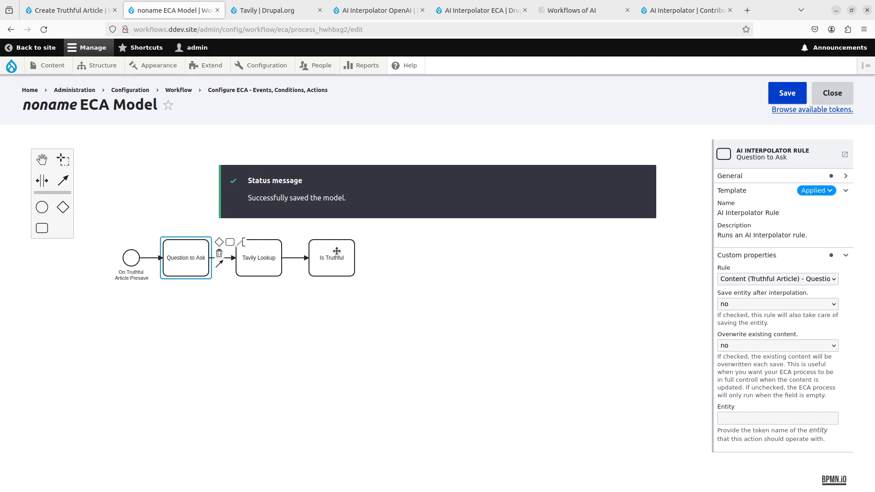
left_click(337, 251)
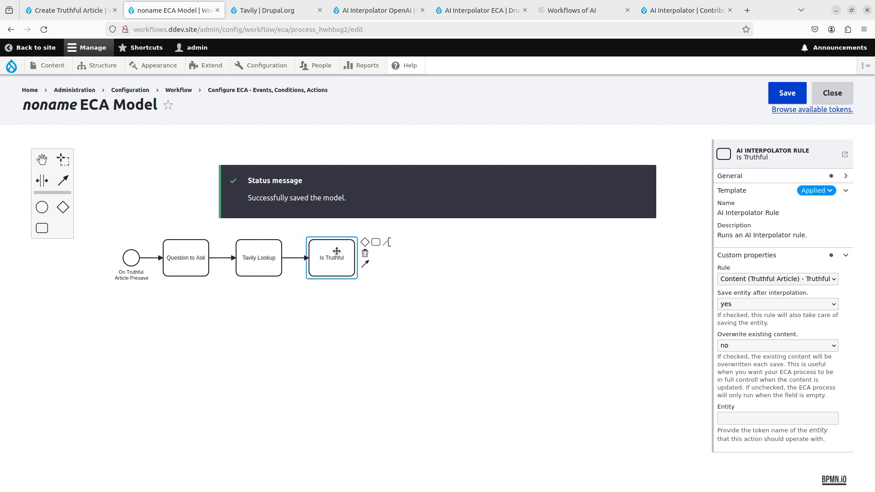
left_click(761, 303)
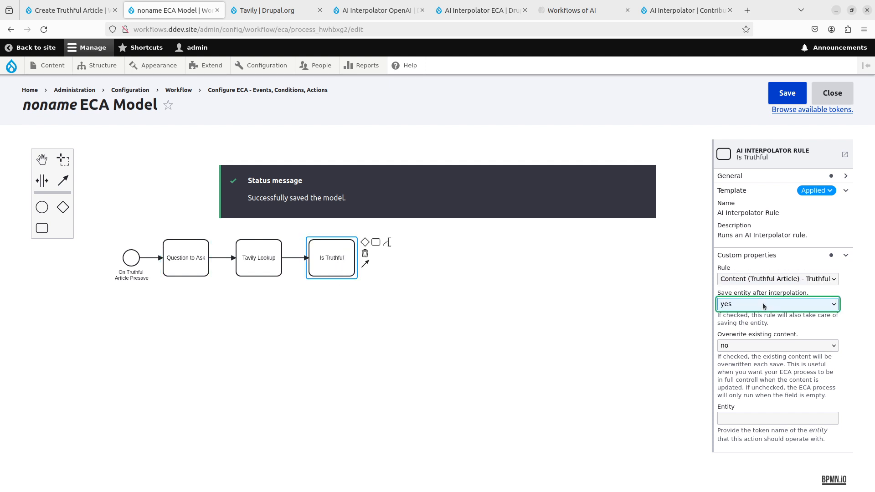
left_click(747, 329)
left_click(769, 95)
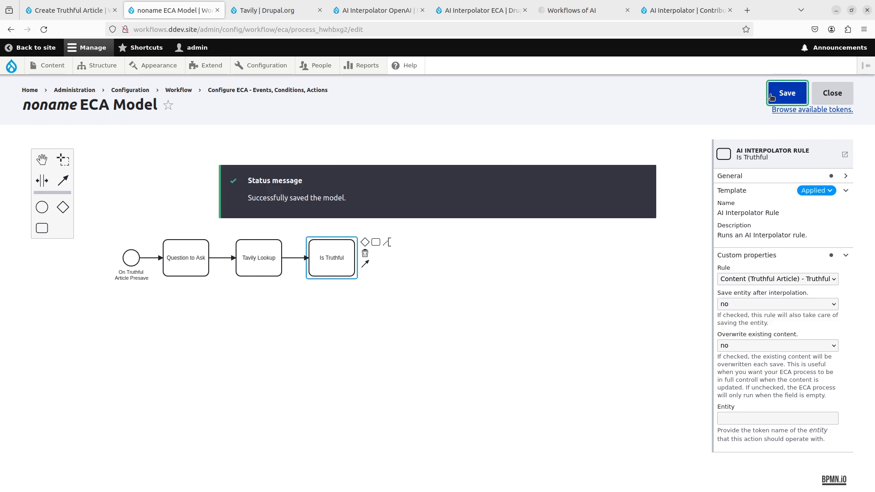
- Save the filled-in Truthful Article unpublished and review the field values on the created article
key("ctrl+shift+Tab")
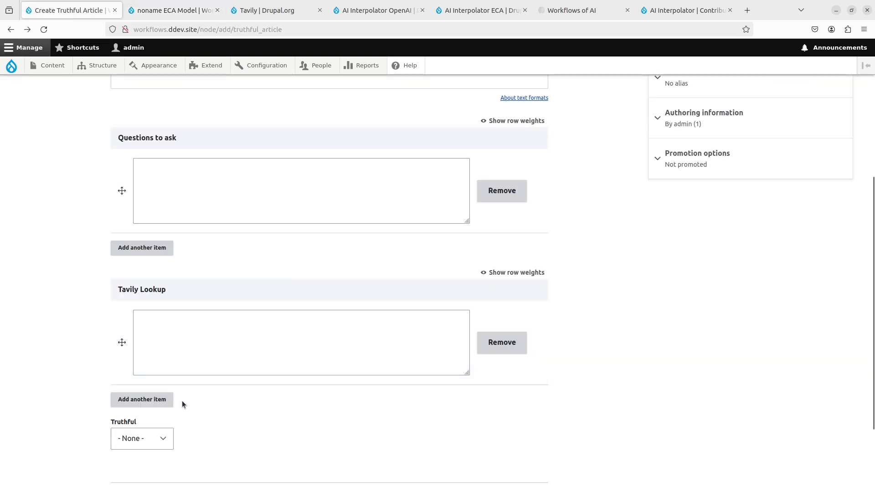
scroll(191, 391, "up", 5)
scroll(190, 392, "down", 7)
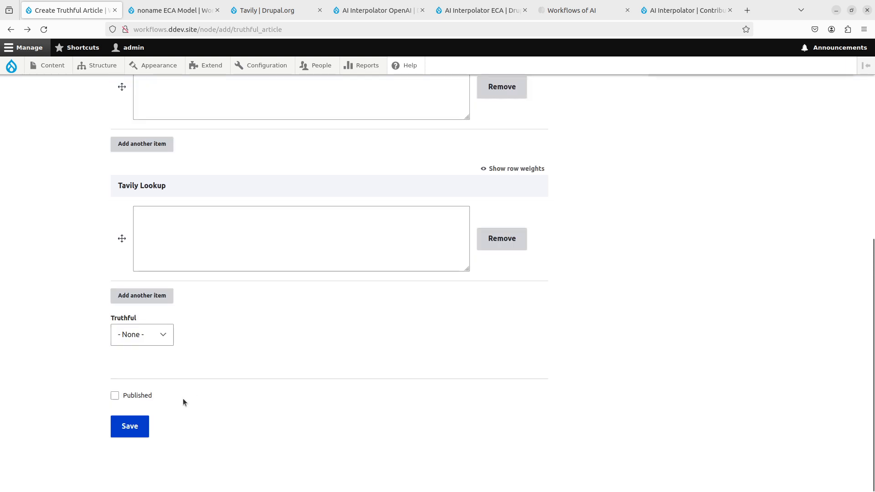
scroll(182, 398, "up", 1)
left_click(122, 476)
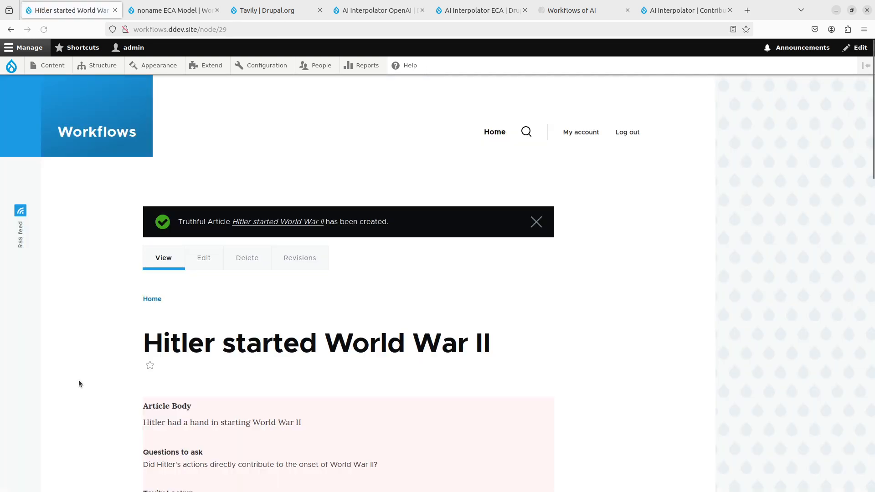
scroll(92, 327, "down", 3)
scroll(91, 327, "down", 8)
scroll(91, 327, "up", 12)
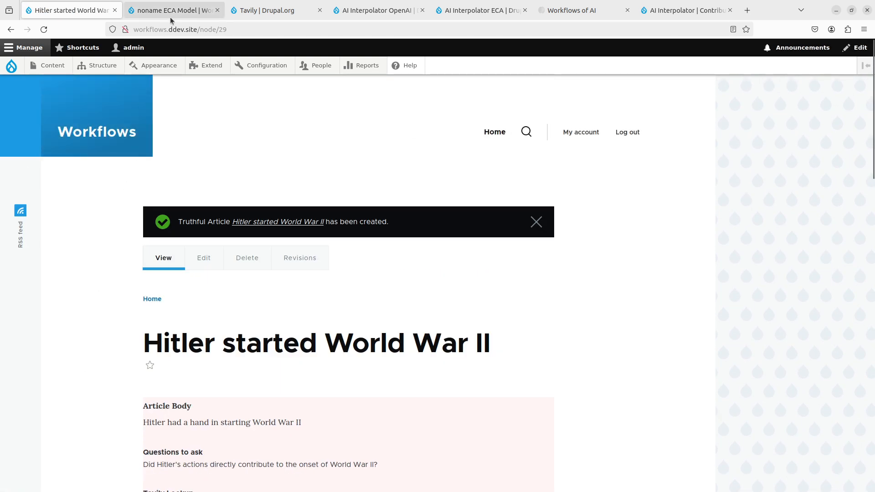
- In the ECA model, append a task after Is Truthful and apply the Publish content item template to it
left_click(171, 12)
left_click(431, 282)
left_click(341, 263)
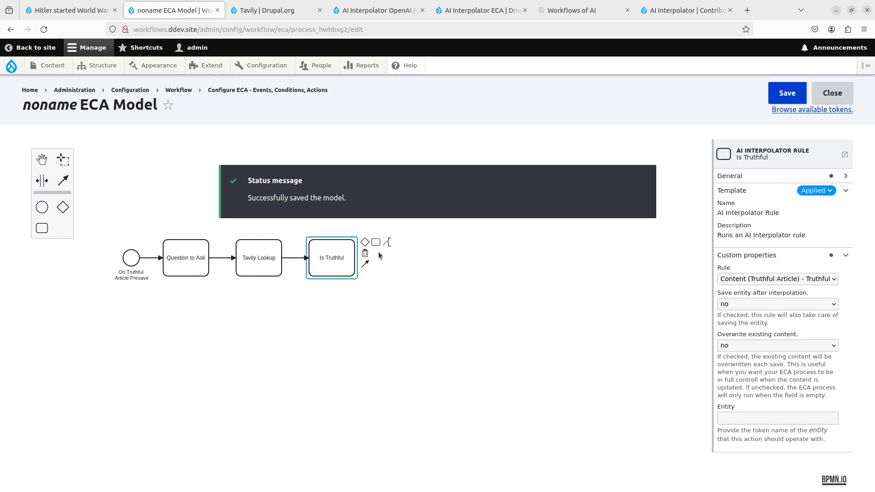
left_click(376, 242)
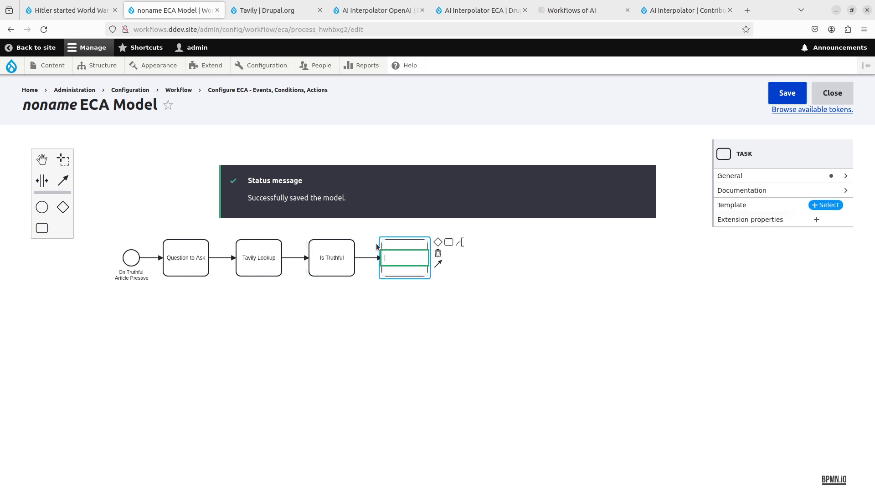
left_click(826, 205)
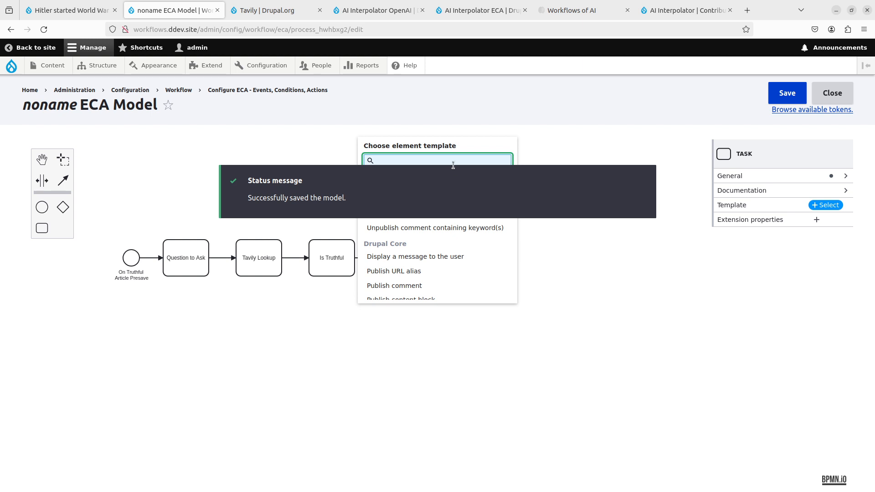
type("publi")
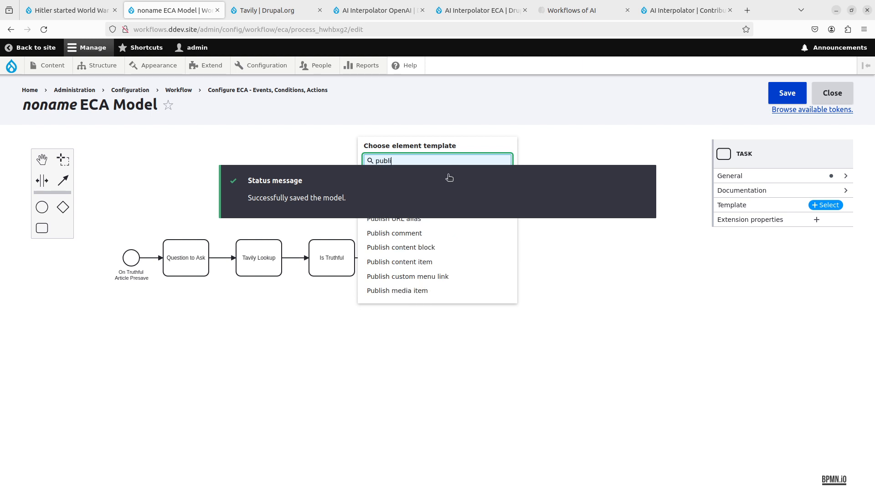
left_click(424, 263)
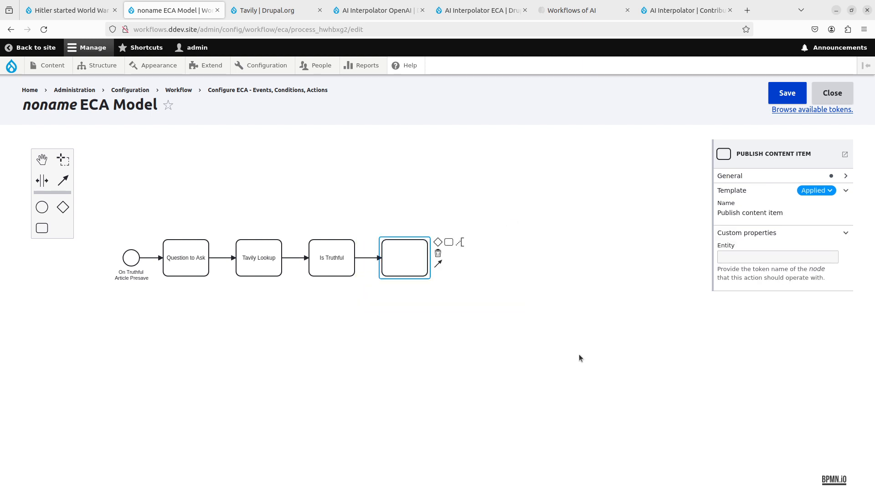
- Name the new task Publish and move it further from Is Truthful to lengthen the connection between them
left_click(797, 175)
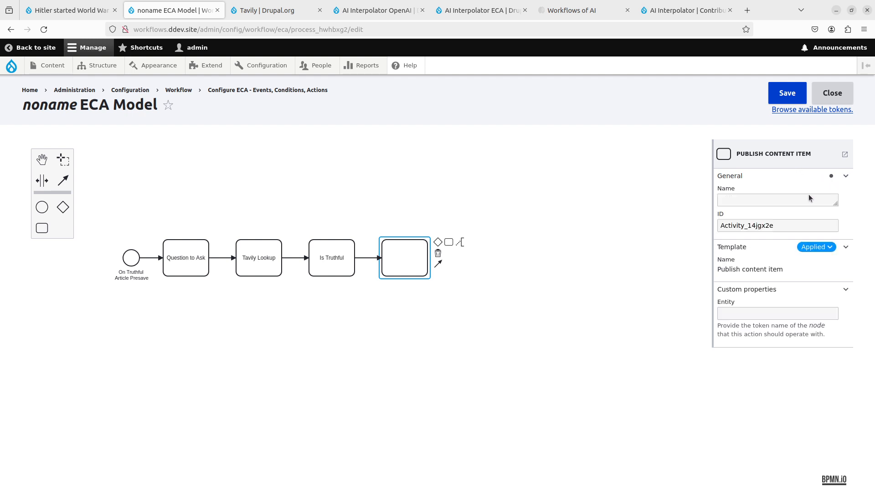
left_click(808, 199)
type("Publish")
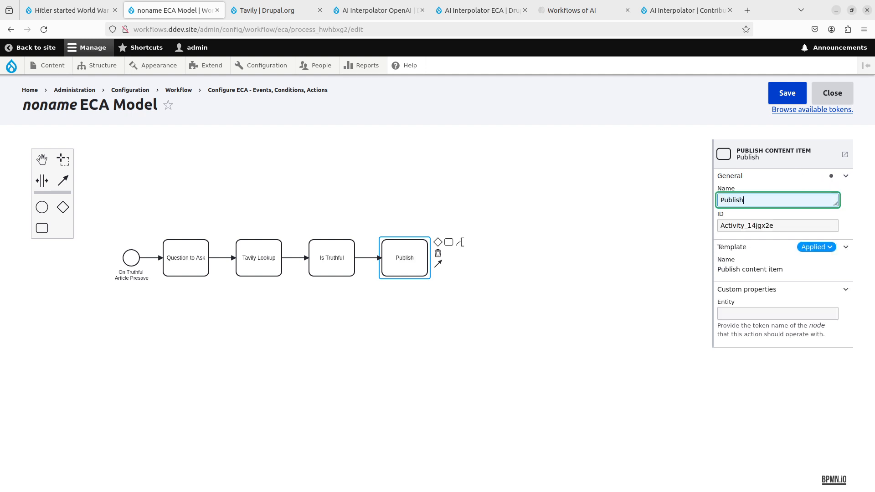
left_click(636, 323)
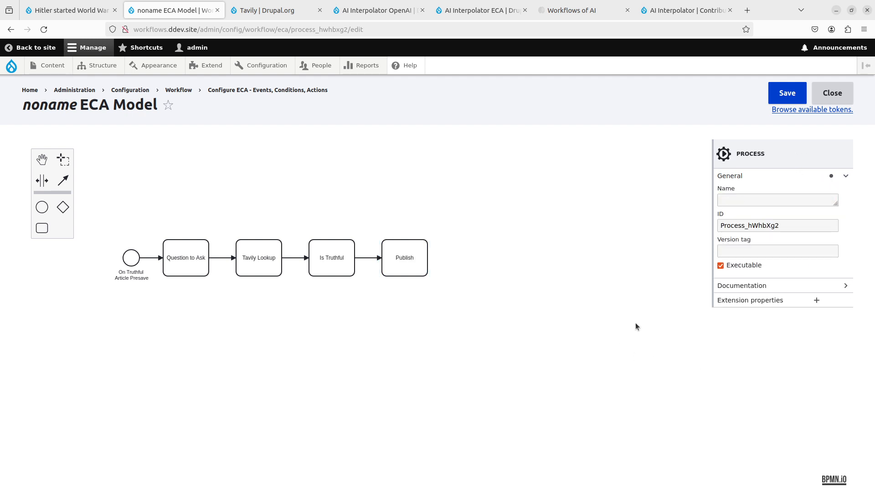
left_click_drag(404, 265, 436, 263)
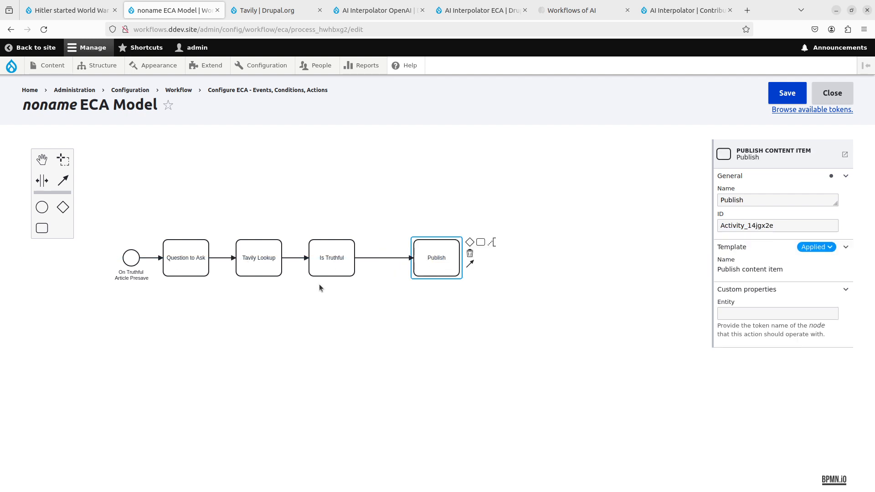
- Apply the Entity: compare field value condition to the connection between Is Truthful and Publish
left_click(388, 258)
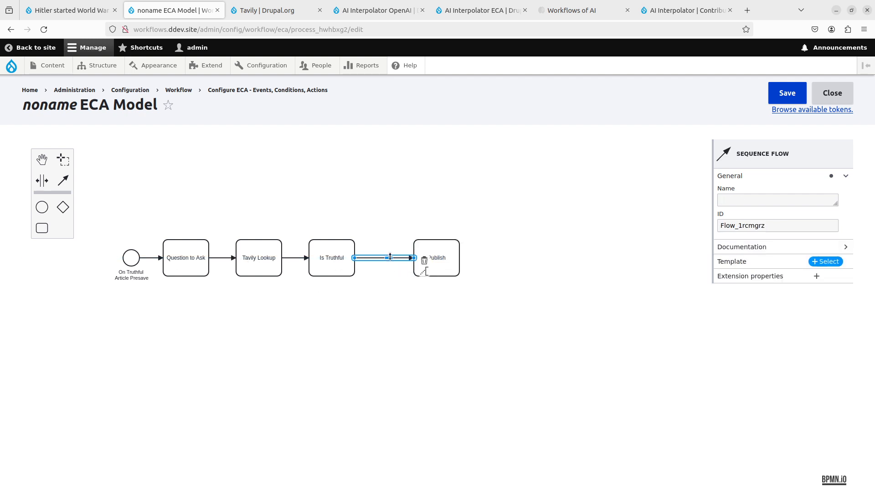
left_click(822, 261)
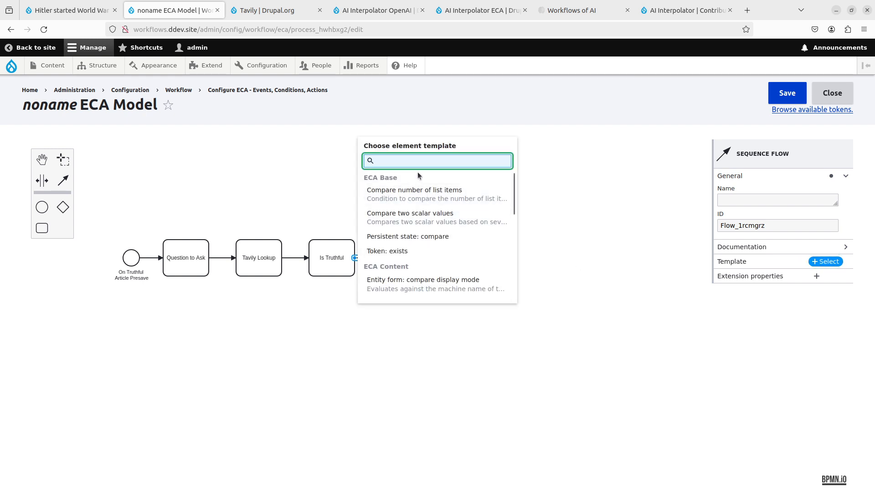
scroll(414, 205, "down", 4)
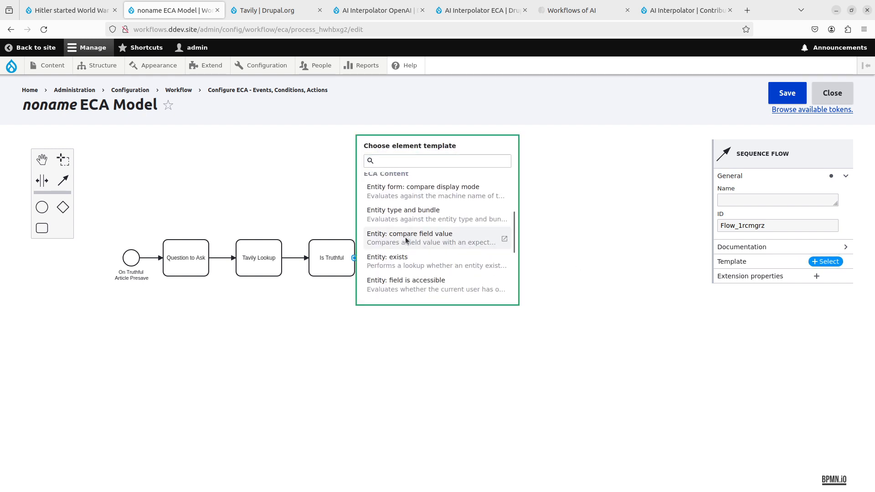
left_click(405, 238)
- Set the condition's field name to field_truthful and expected field value to truthful, and save the ECA model
left_click(775, 345)
type("f")
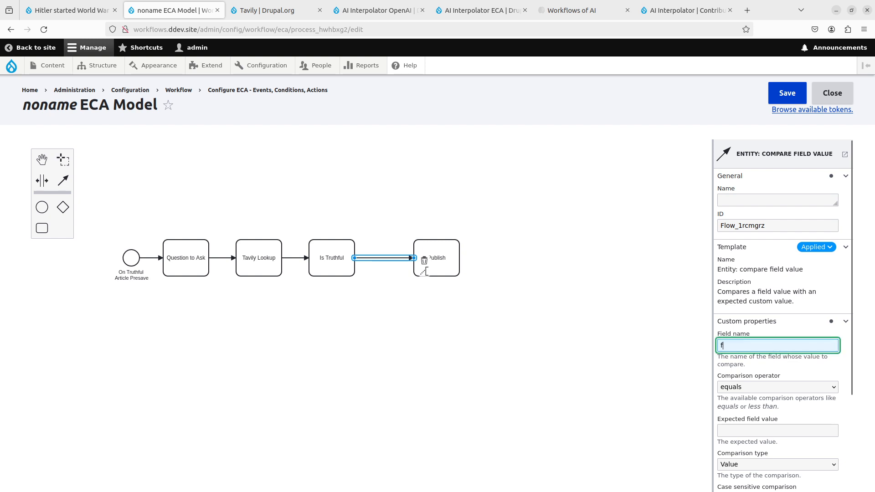
type("ield_truthfu")
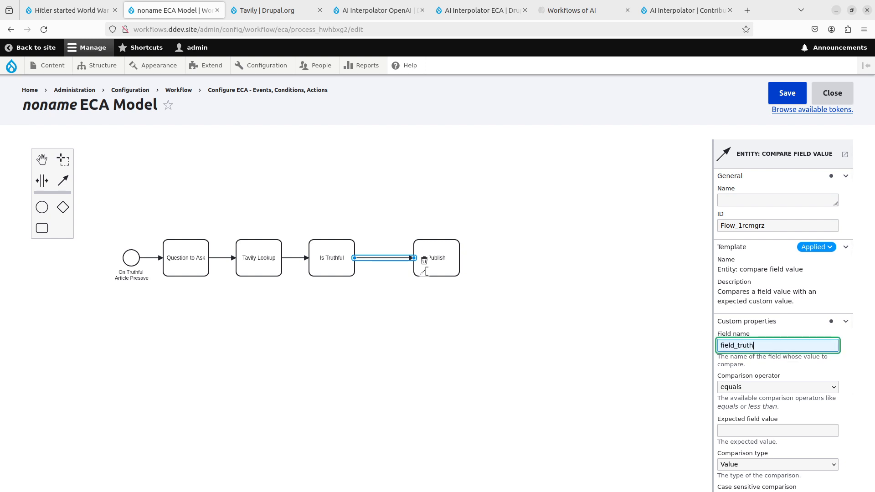
key("Tab")
key("Tab")
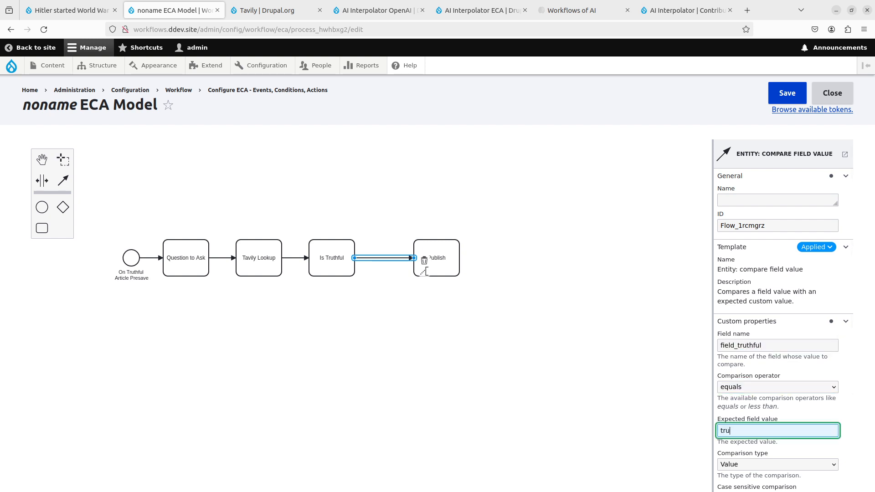
type("truthful")
scroll(826, 377, "down", 5)
scroll(827, 377, "up", 4)
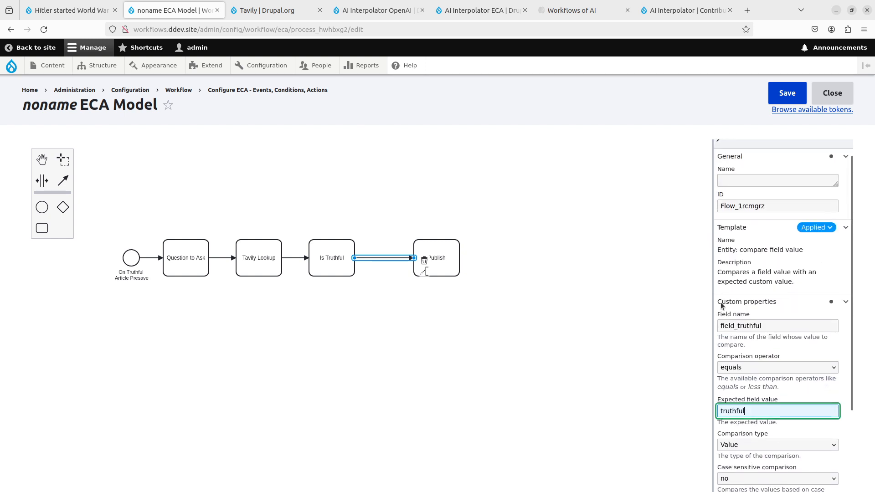
left_click(796, 98)
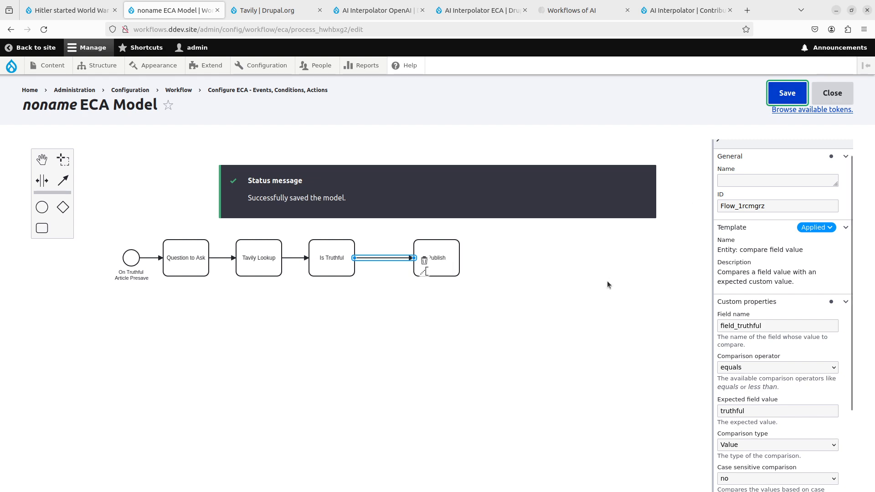
- Return to the created Truthful Article and review its Truthful value, Article Body and Questions to ask
left_click(519, 314)
key("ctrl+Page_Up")
scroll(149, 321, "down", 15)
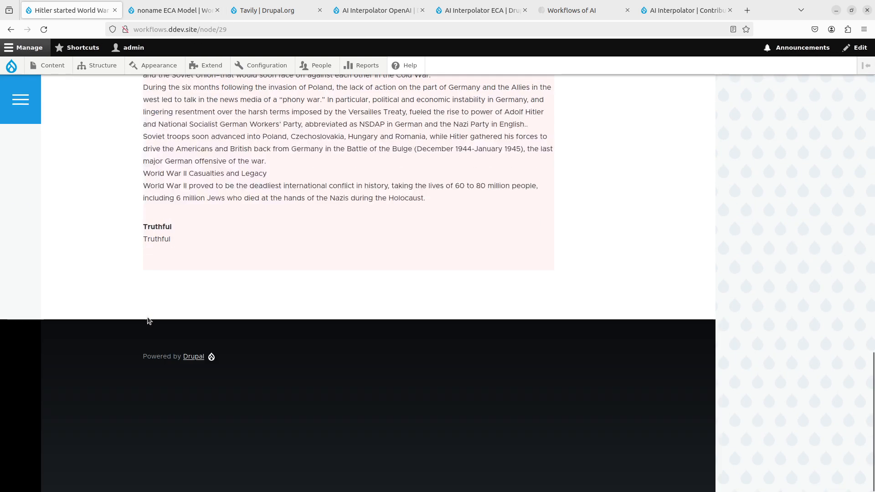
double_click(165, 241)
scroll(165, 253, "up", 15)
left_click(164, 260)
scroll(146, 254, "down", 5)
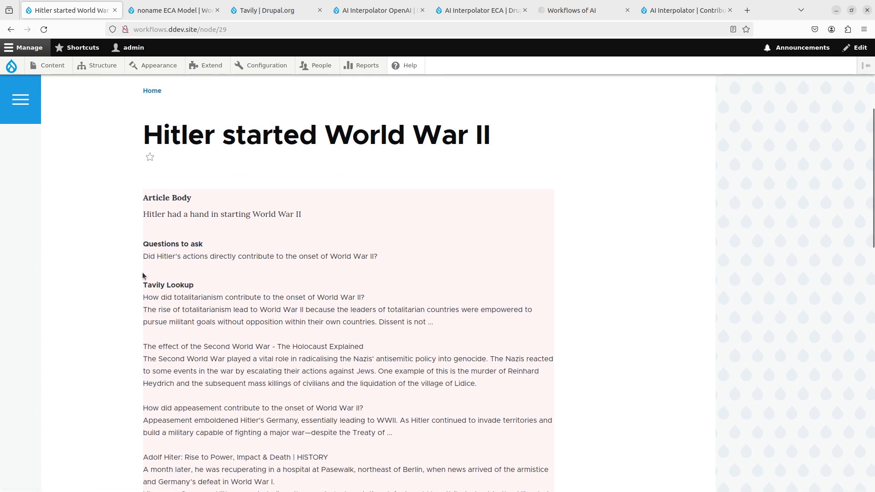
left_click_drag(142, 256, 377, 265)
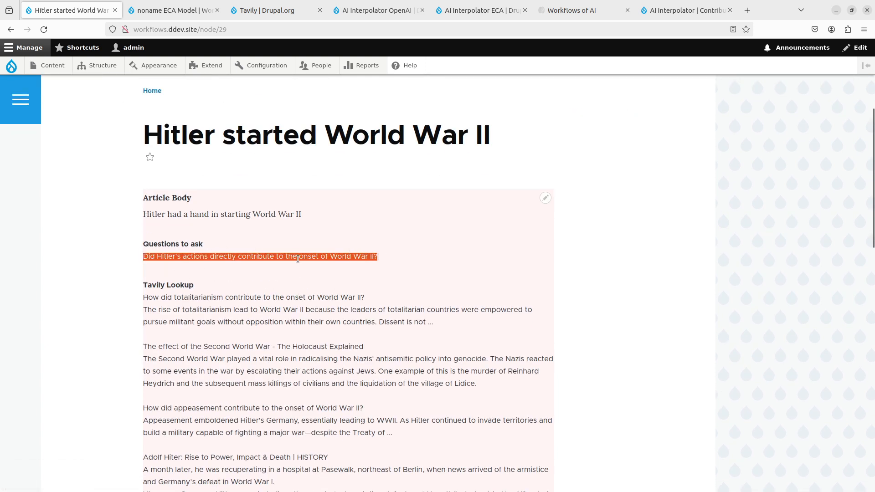
left_click(221, 213)
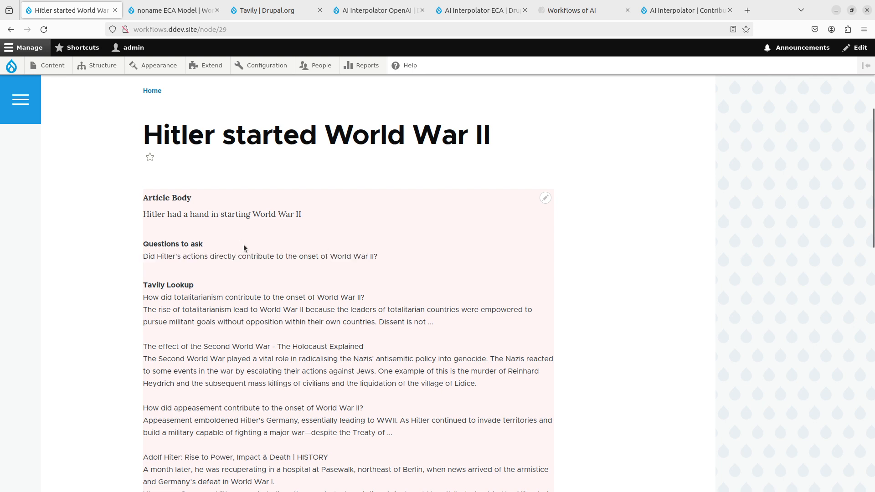
- Read through the article's Tavily Lookup text down to its Truthful value
scroll(249, 259, "down", 3)
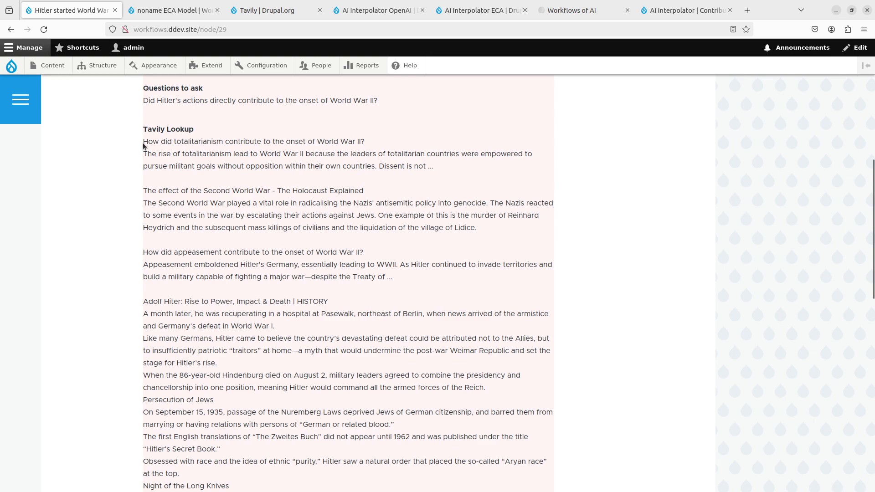
left_click_drag(143, 145, 389, 424)
scroll(387, 411, "down", 8)
scroll(386, 403, "down", 3)
scroll(378, 394, "up", 3)
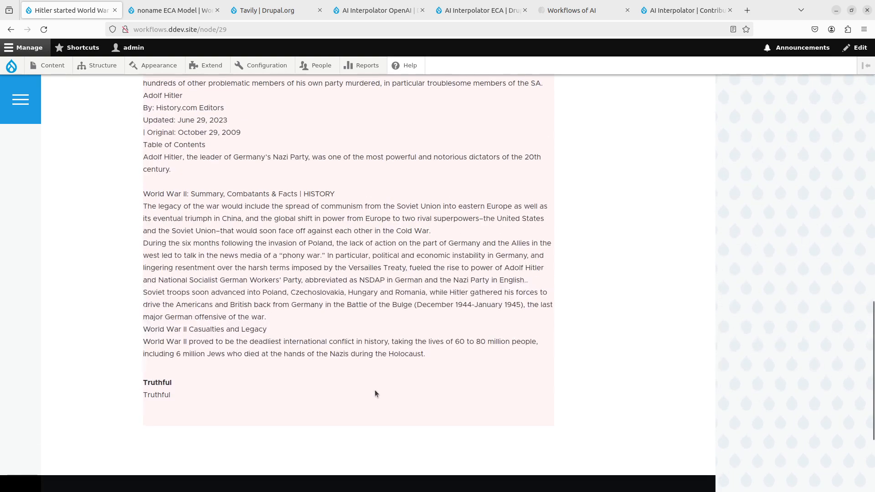
left_click_drag(367, 370, 315, 355)
double_click(165, 396)
scroll(226, 347, "up", 6)
scroll(226, 345, "up", 8)
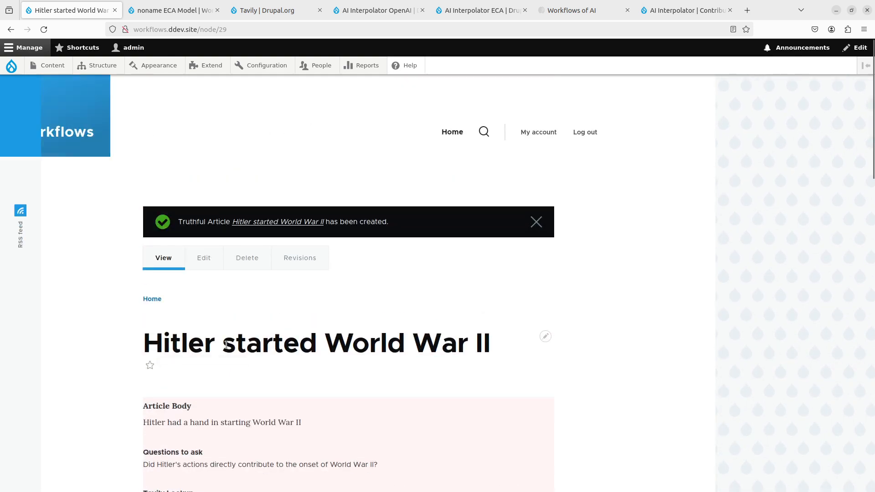
- Try to re-save the unpublished article from its edit form without changes, and go back to the form
left_click(204, 257)
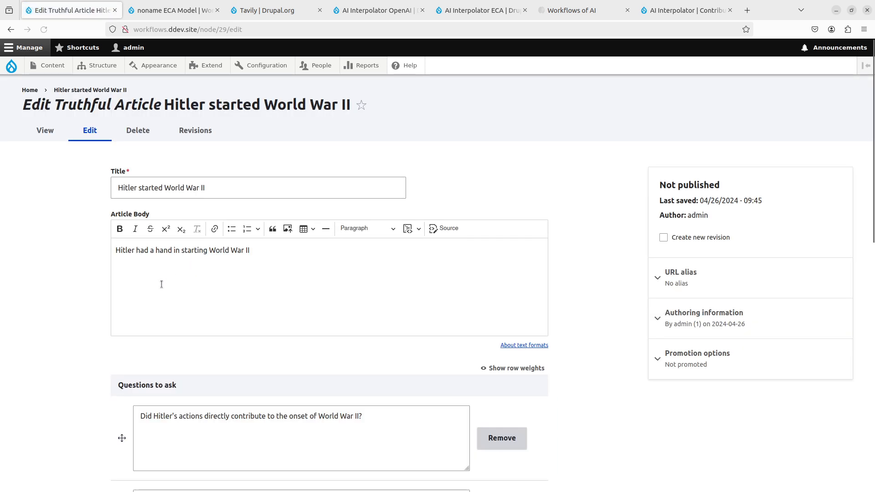
scroll(42, 354, "down", 10)
left_click(127, 435)
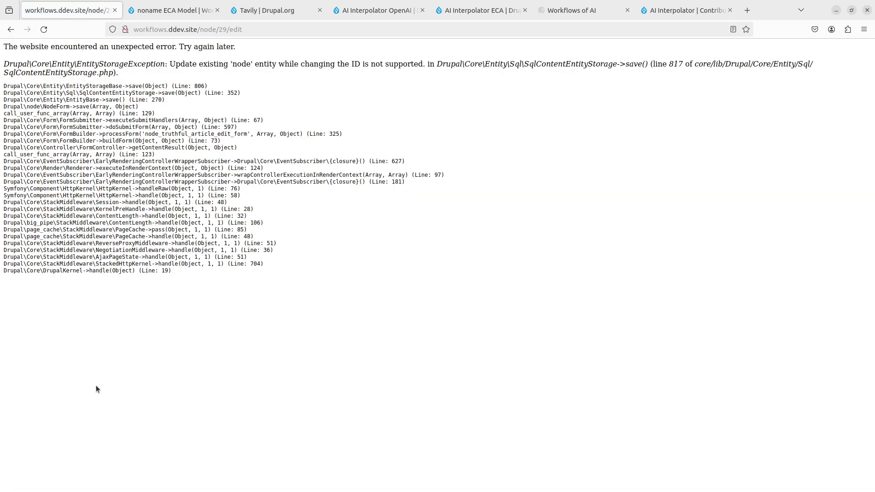
key("alt+Left")
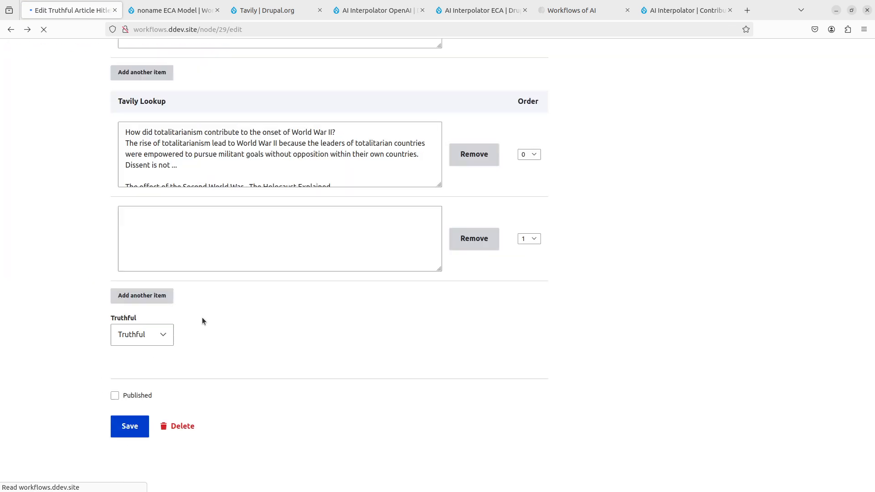
- Inspect the Publish task and its incoming condition in the ECA model, and remove the Publish task
key("ctrl+Tab")
left_click(426, 259)
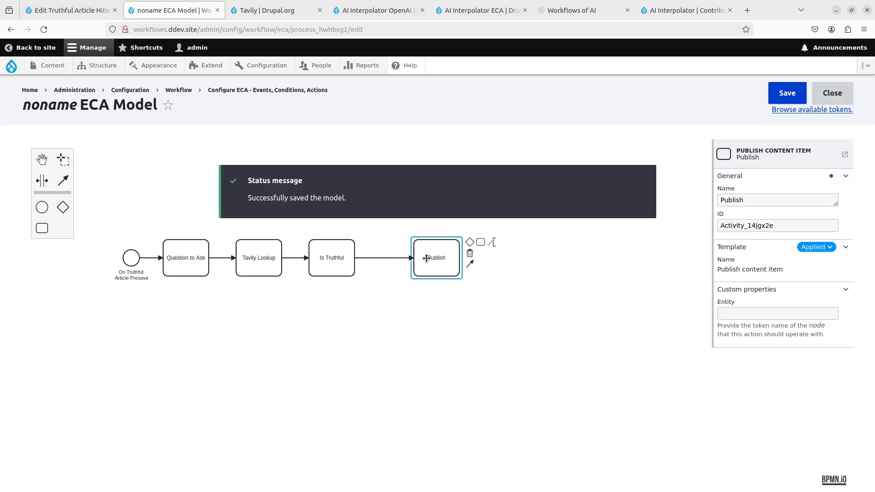
left_click(386, 258)
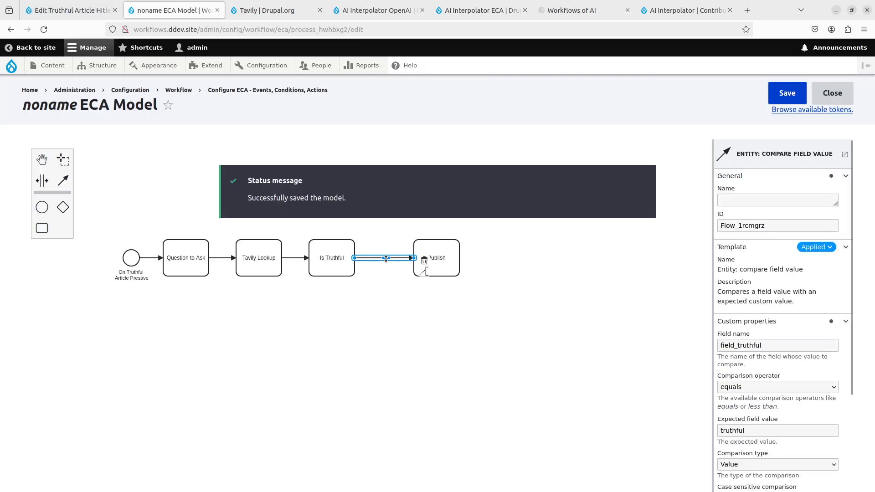
left_click(445, 256)
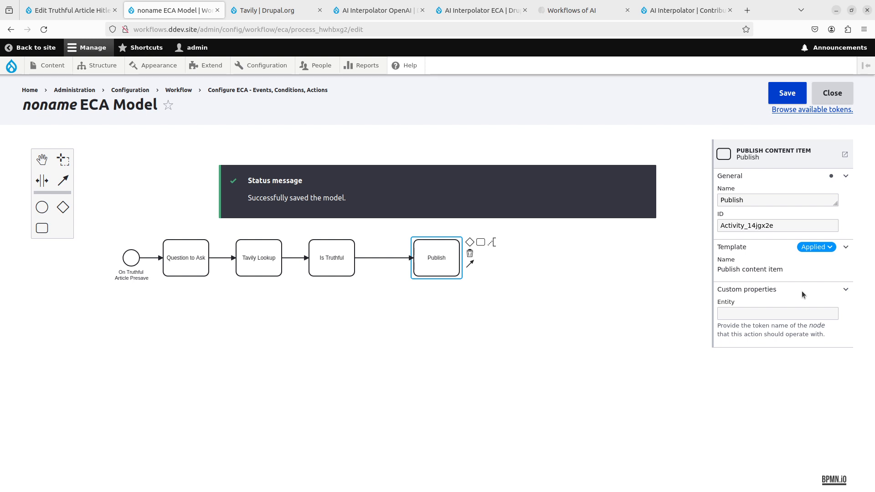
left_click(413, 260)
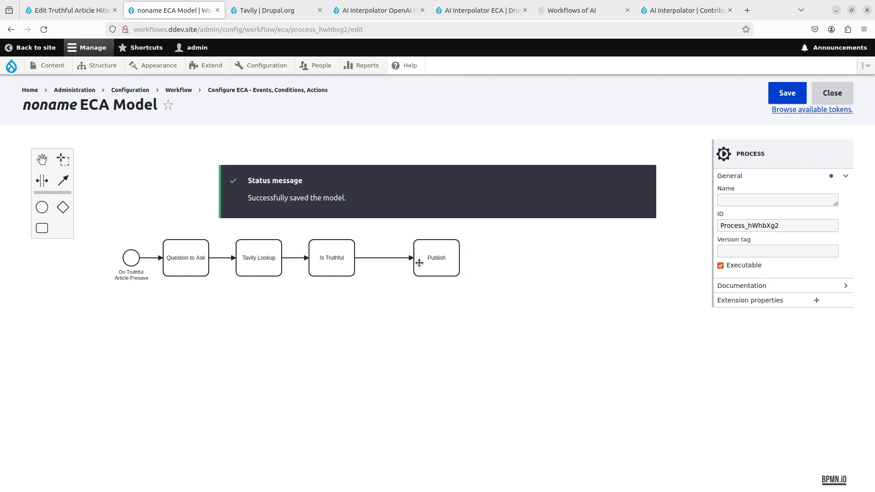
left_click(431, 263)
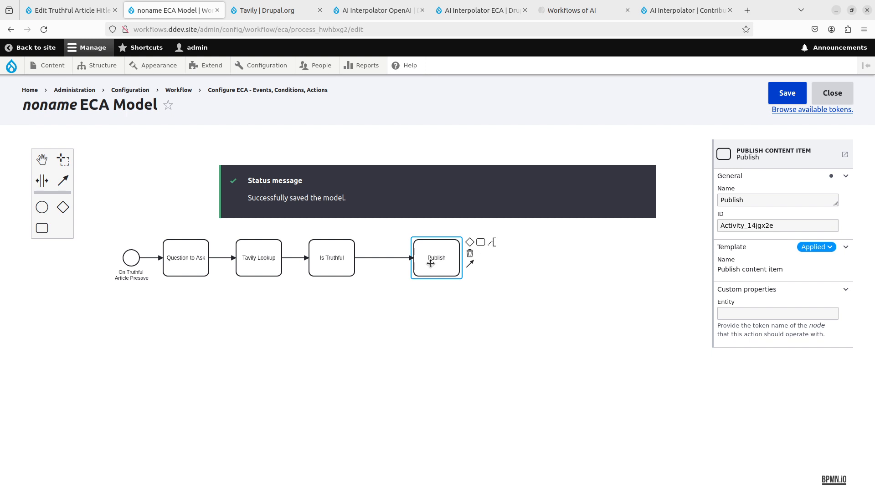
left_click(469, 252)
- Append a new task after Is Truthful and apply the "Entity: set field value" template to it
left_click(329, 257)
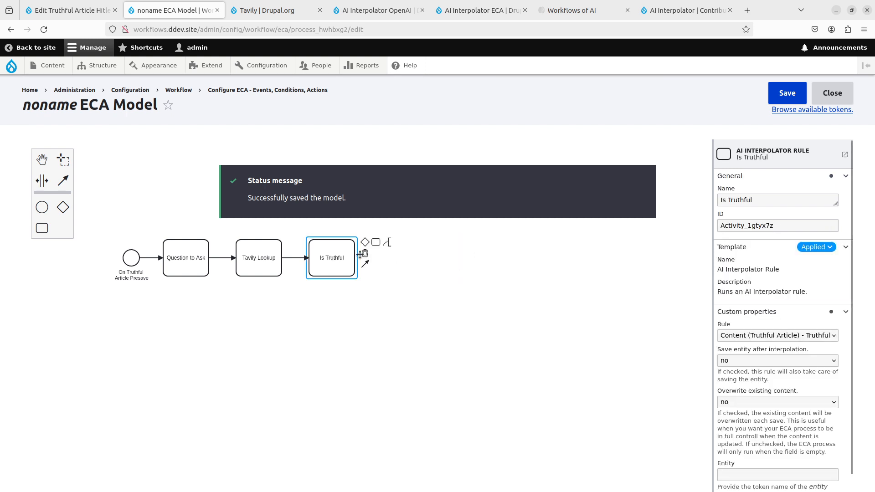
left_click(376, 243)
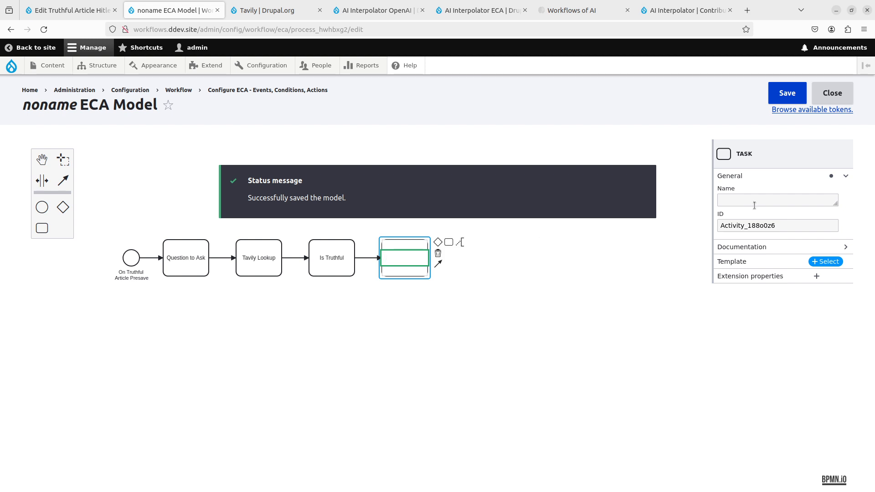
left_click(816, 264)
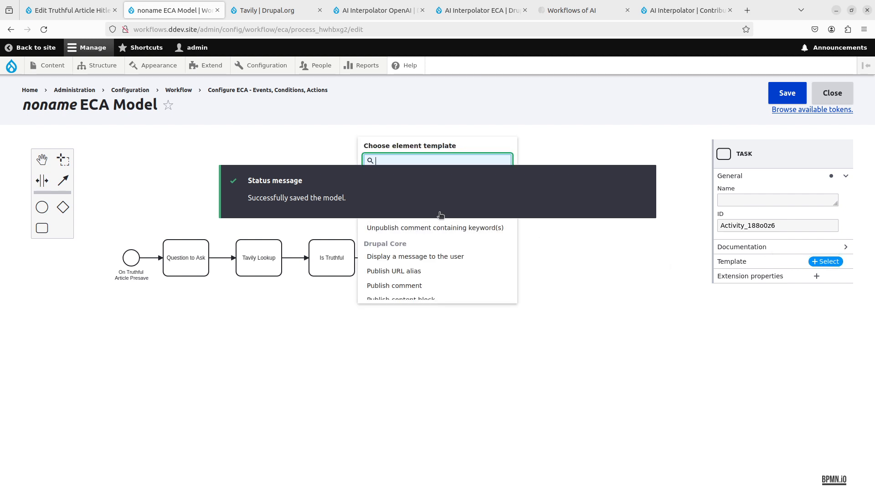
left_click(438, 161)
type("valu")
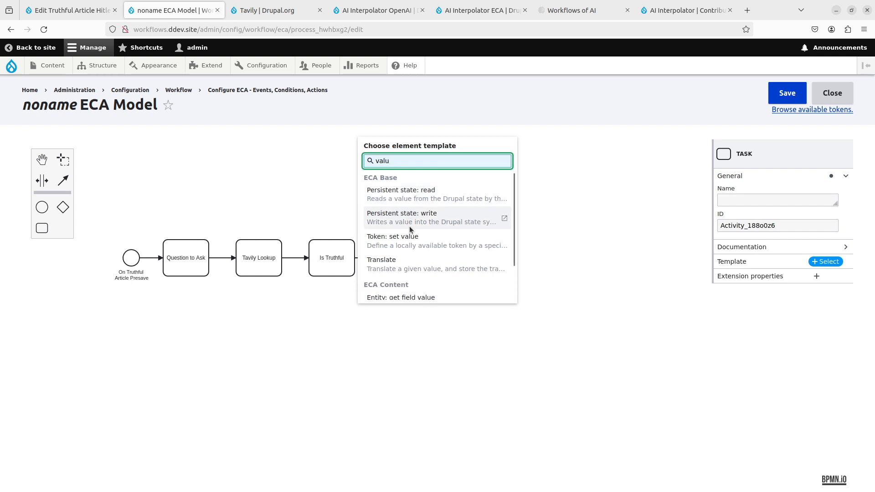
scroll(416, 244, "down", 2)
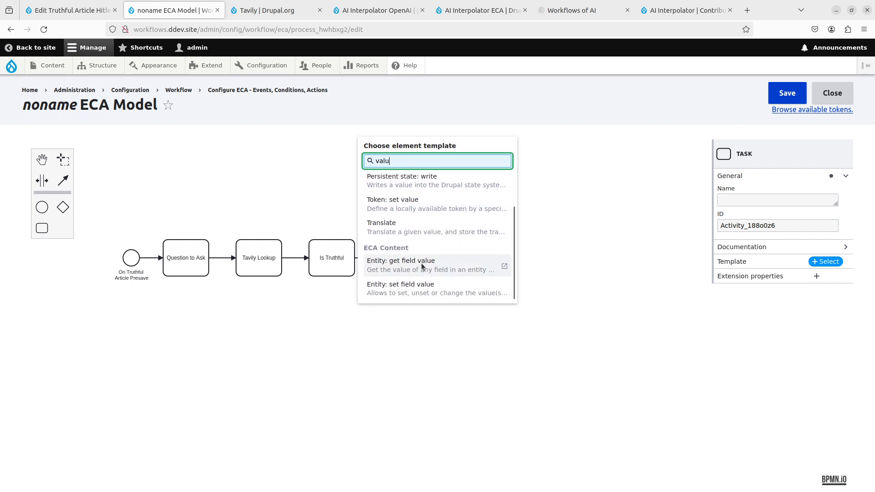
left_click(424, 289)
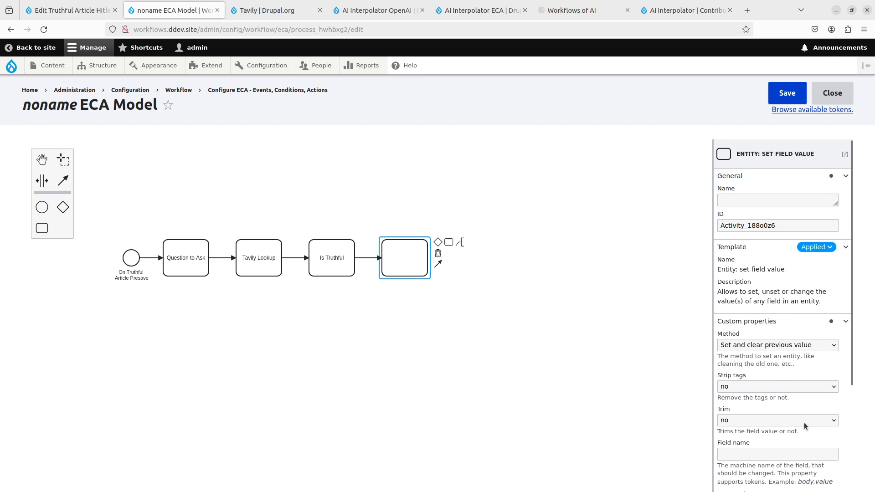
- Configure the new task with the method "Set and clear previous value" and the field name status
left_click(753, 345)
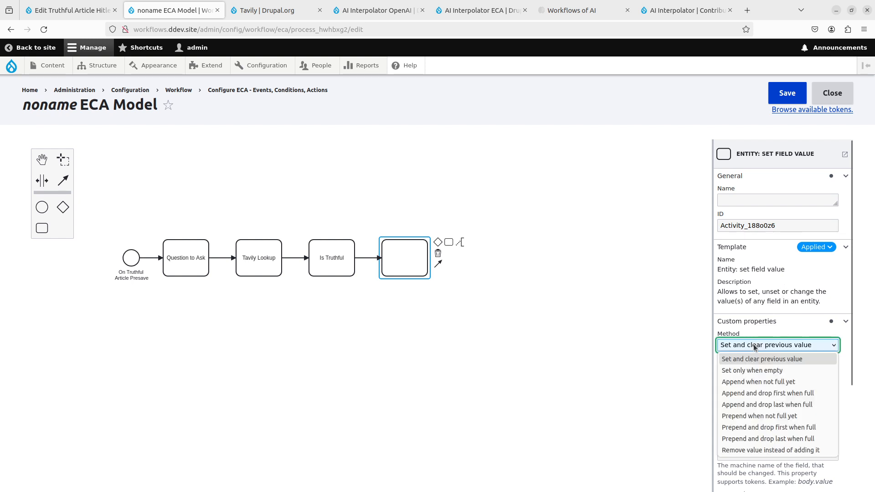
left_click(752, 359)
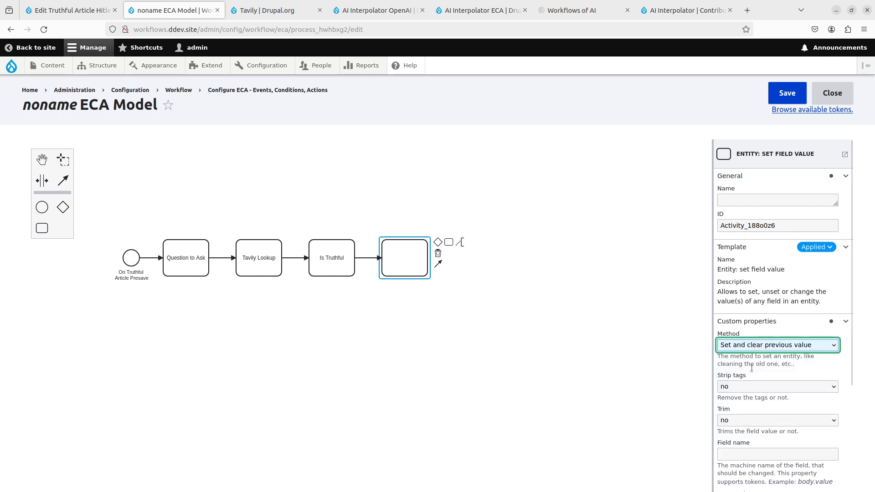
scroll(750, 390, "down", 2)
left_click(751, 401)
type("status")
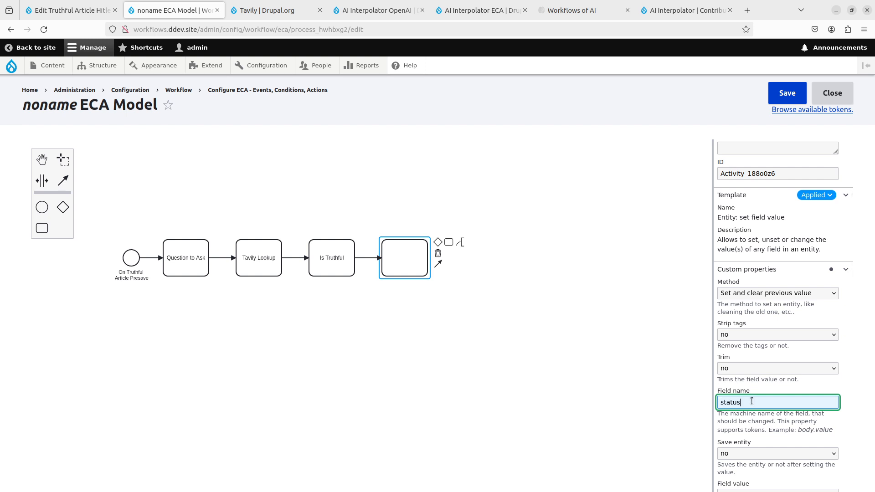
scroll(751, 401, "down", 3)
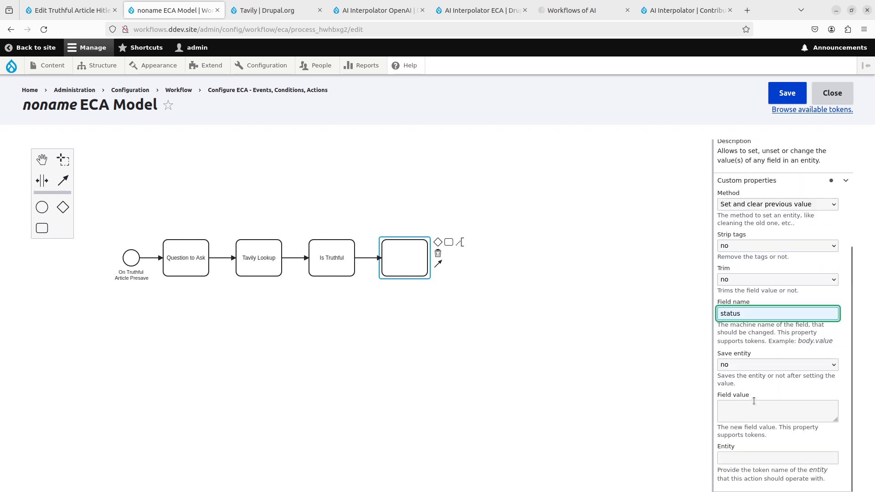
- Keep the task's Save entity option at no, set its field value to 1, and save the model
left_click(756, 368)
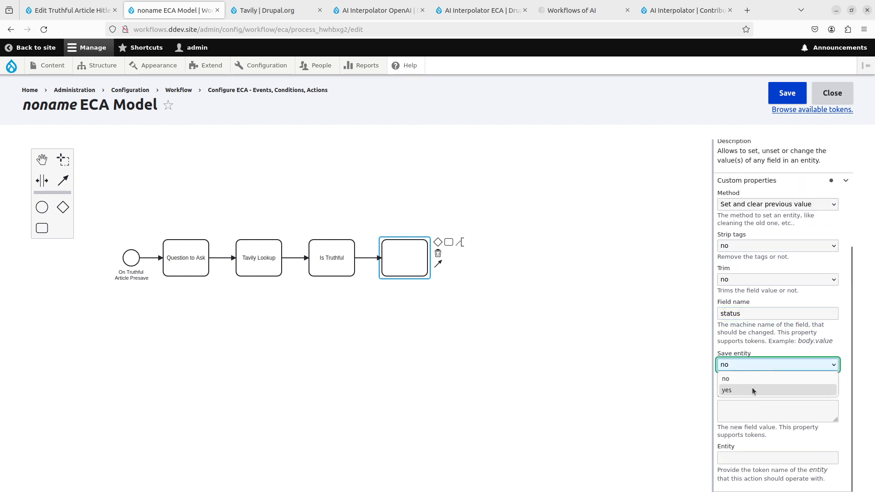
left_click(752, 387)
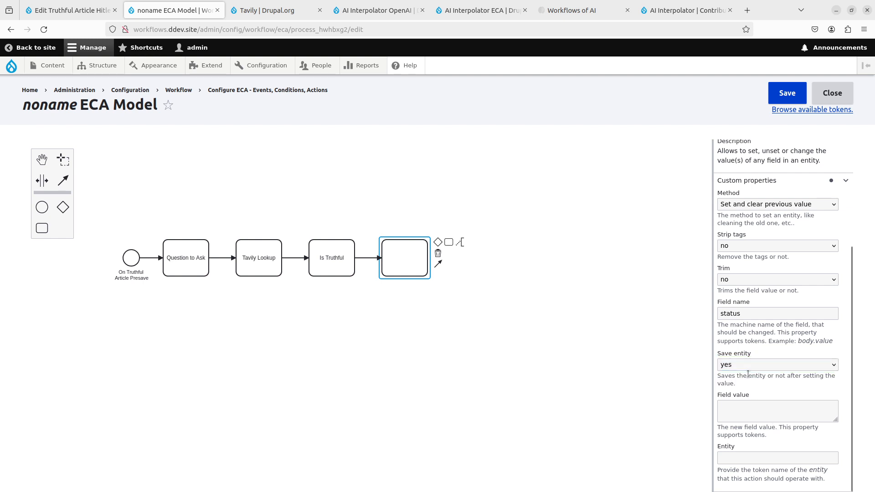
left_click(751, 364)
left_click(751, 379)
left_click(780, 415)
type("1")
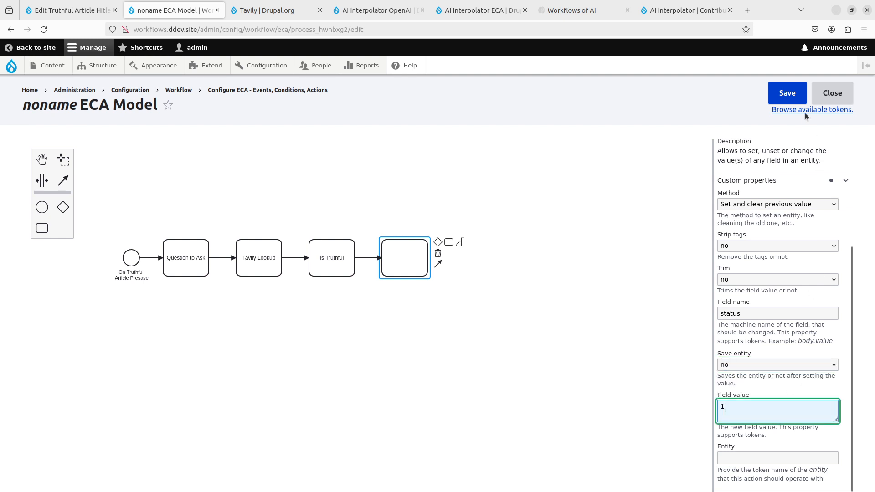
left_click(793, 94)
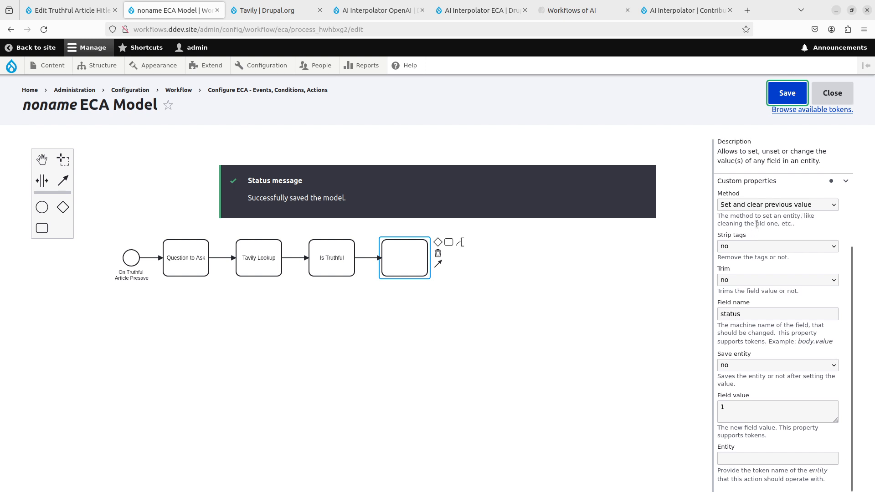
- Name the new task Publish and move it farther from Is Truthful to lengthen the connecting flow
scroll(756, 224, "up", 5)
left_click(809, 201)
type("Publish")
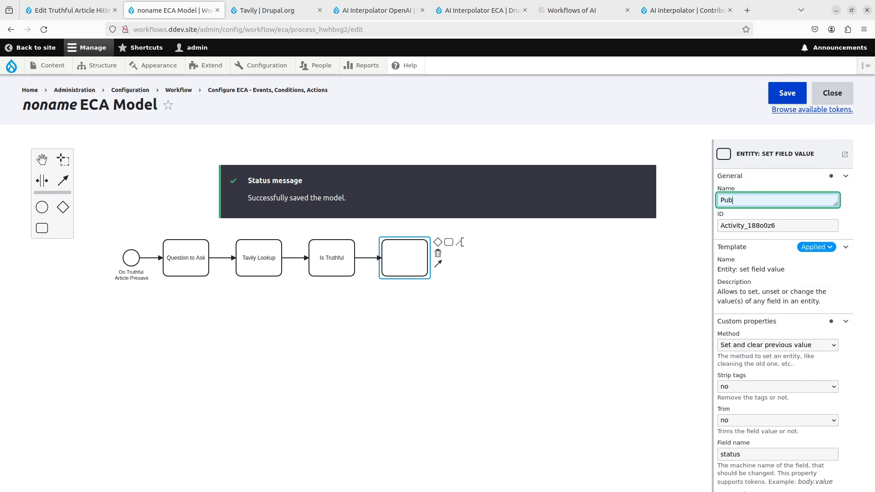
left_click(672, 257)
left_click_drag(395, 263, 422, 262)
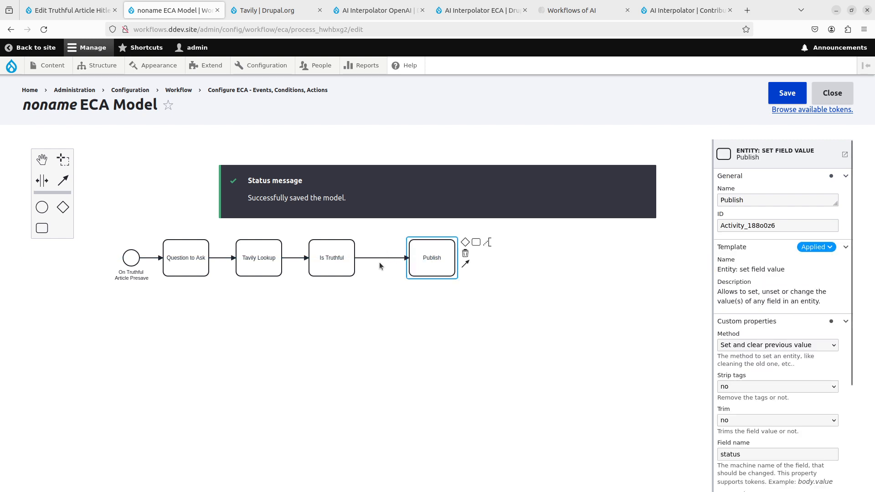
- Apply the "Entity: compare field value" condition template to the flow between Is Truthful and Publish
left_click(379, 261)
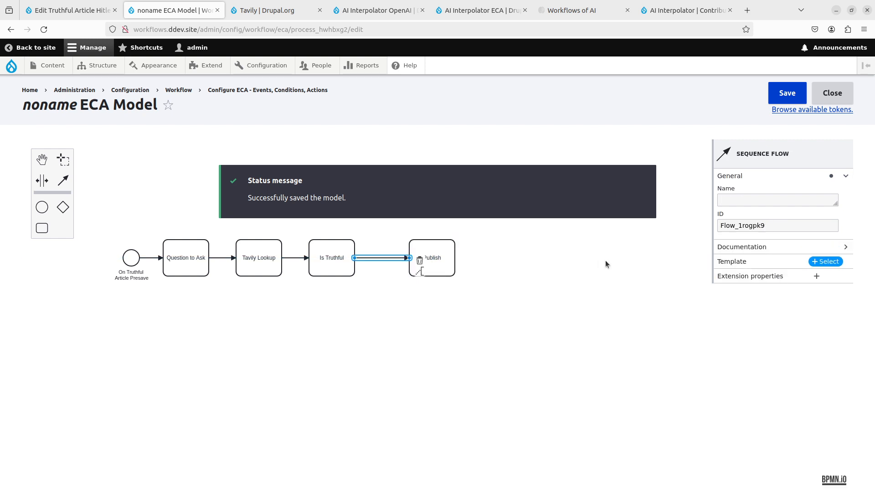
left_click(825, 261)
left_click(443, 163)
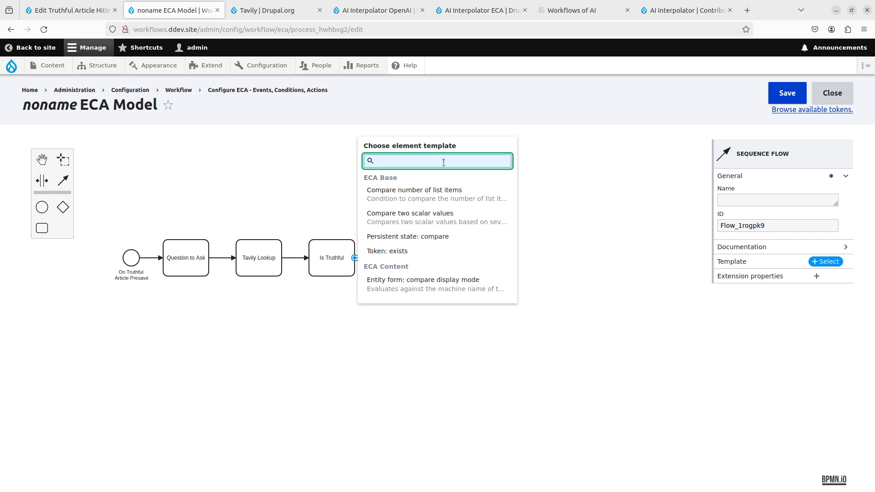
type("compare")
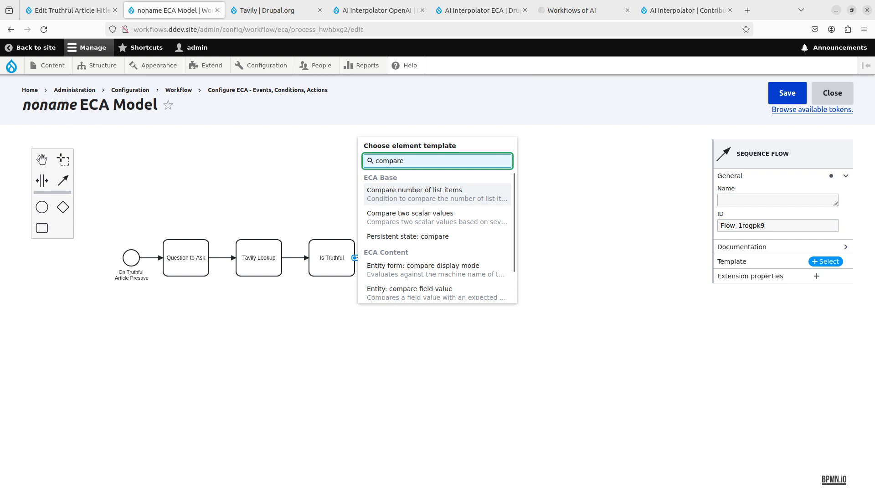
scroll(431, 276, "down", 1)
left_click(431, 276)
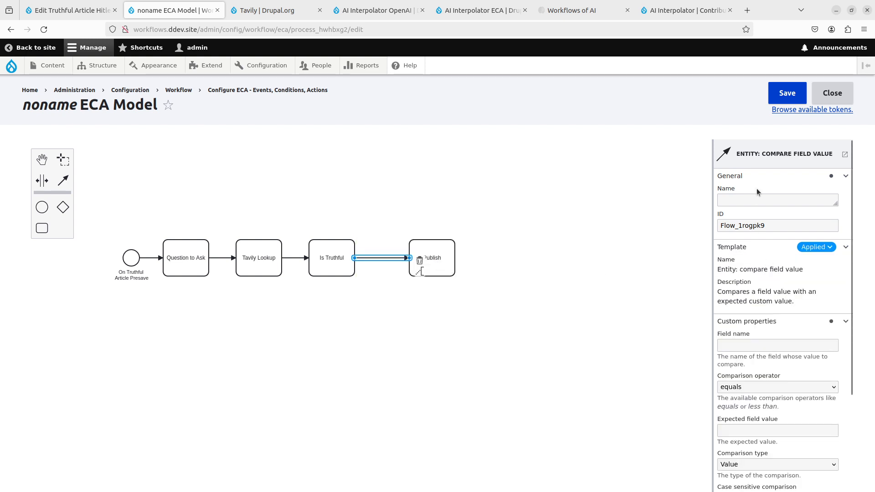
- Name the flow condition "Check if truthful"
left_click(754, 201)
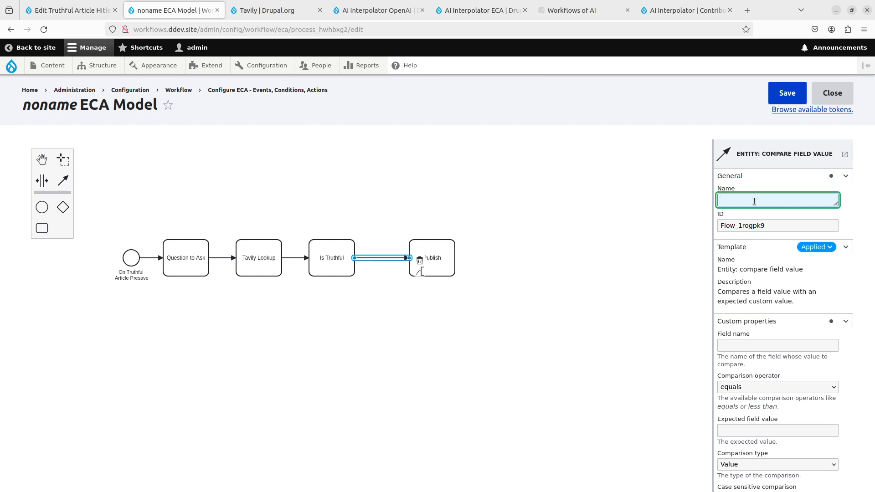
type("Check if tr")
type("ut")
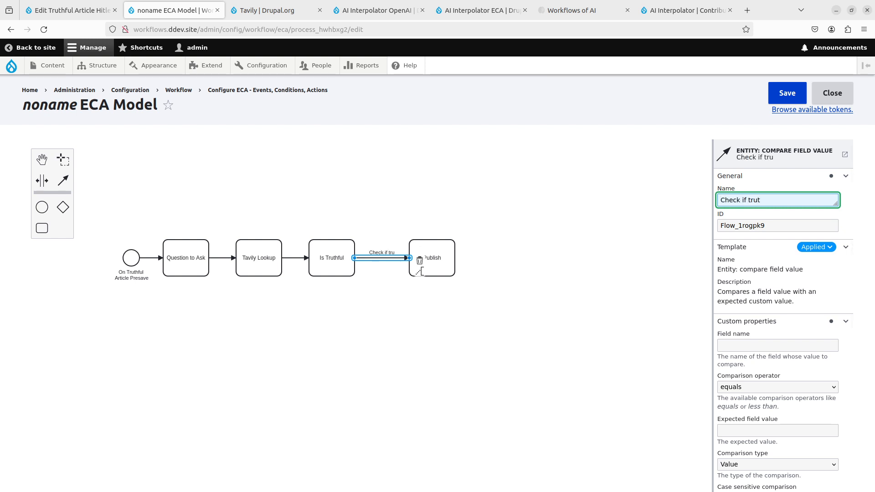
type("hful")
- Set the condition to compare field_truthful as equal to the expected value truthful, and save the model
scroll(775, 274, "down", 2)
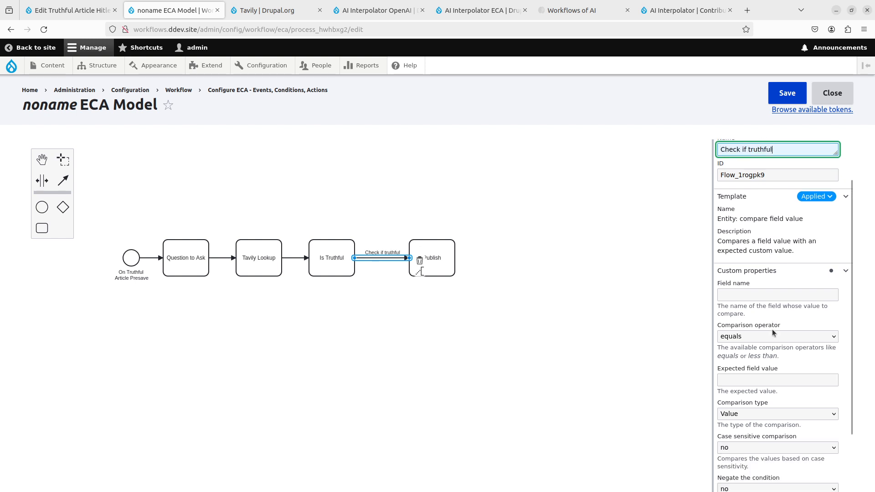
left_click(740, 294)
type("field_tru")
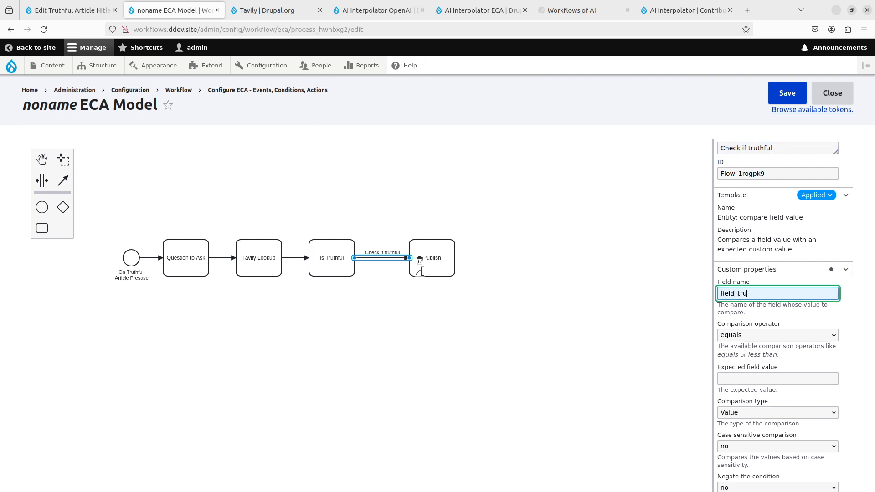
type("thful")
key("Tab")
key("Tab")
type("t")
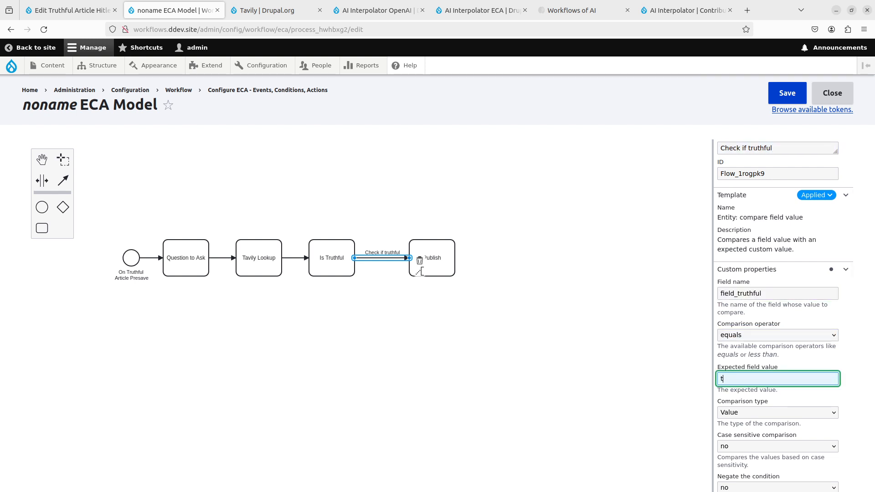
type("ruthful")
scroll(795, 293, "down", 3)
left_click(783, 98)
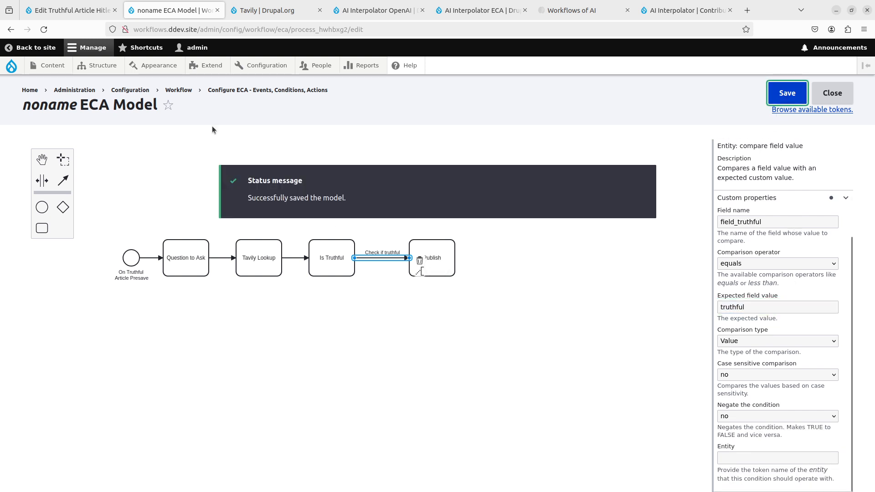
- Re-save the existing Truthful Article without changes, and reopen its edit form to check its published status
left_click(71, 11)
left_click(132, 431)
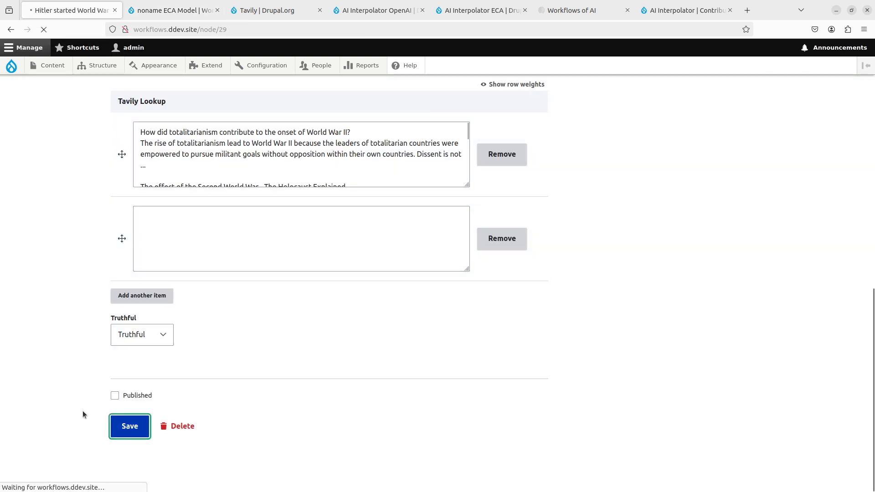
scroll(129, 353, "down", 10)
scroll(130, 353, "up", 10)
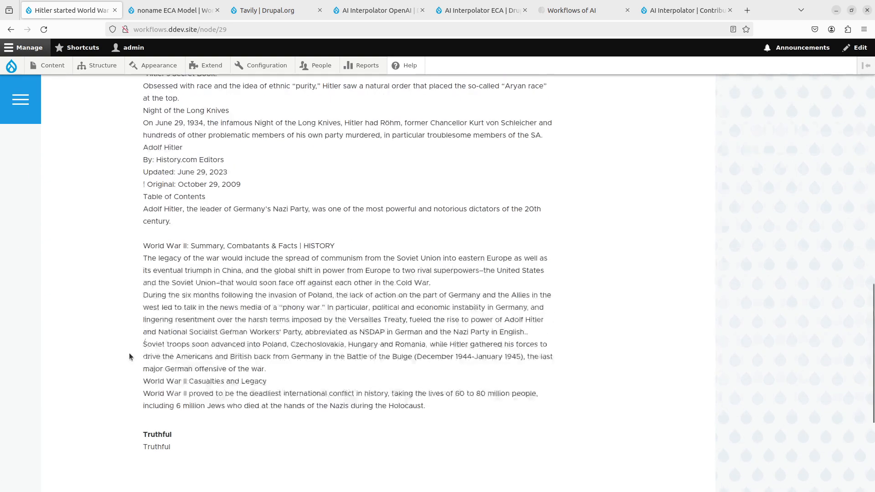
left_click(218, 255)
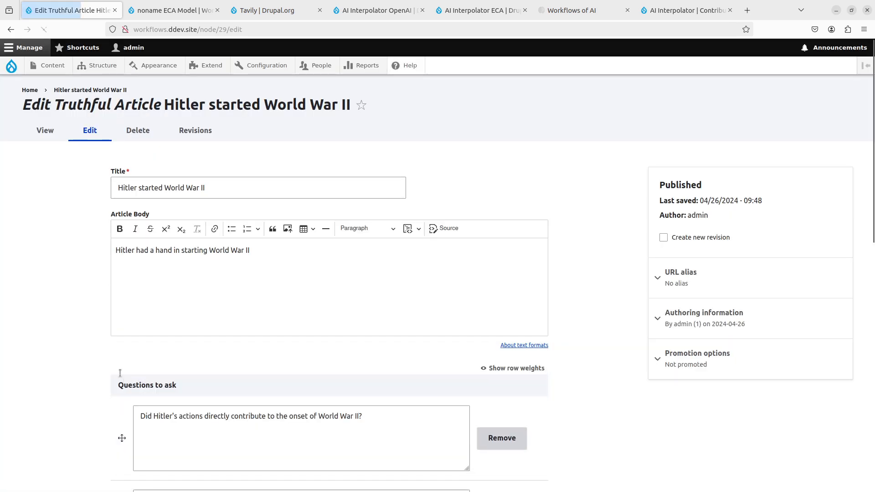
scroll(119, 372, "down", 10)
scroll(119, 368, "up", 10)
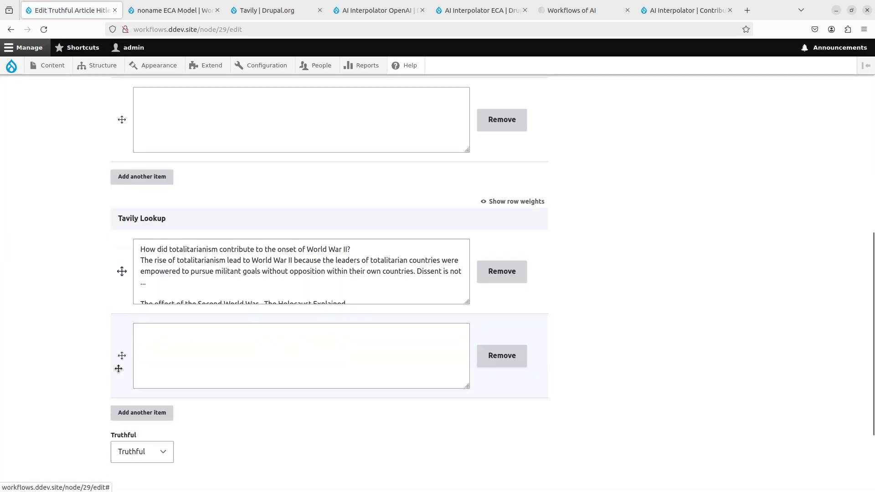
- Copy the Article Body text and delete the Truthful Article "Hitler started World War II"
triple_click(162, 286)
key("ctrl+c")
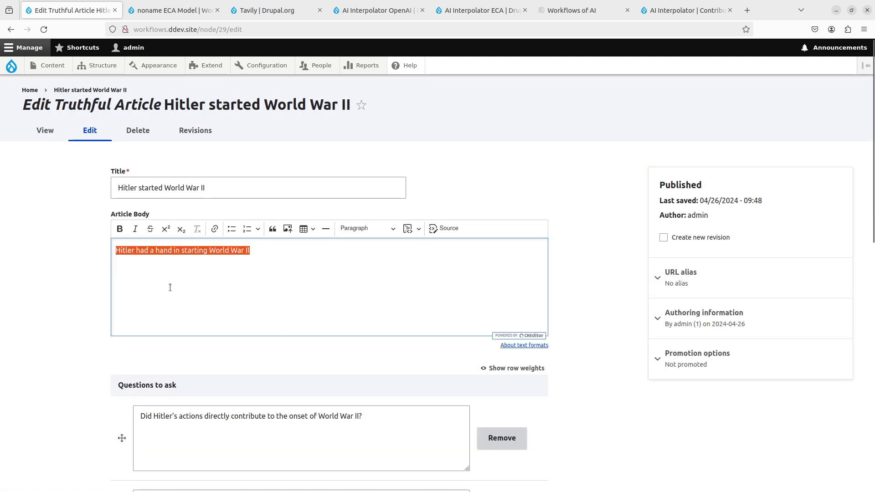
scroll(175, 291, "down", 10)
left_click(197, 423)
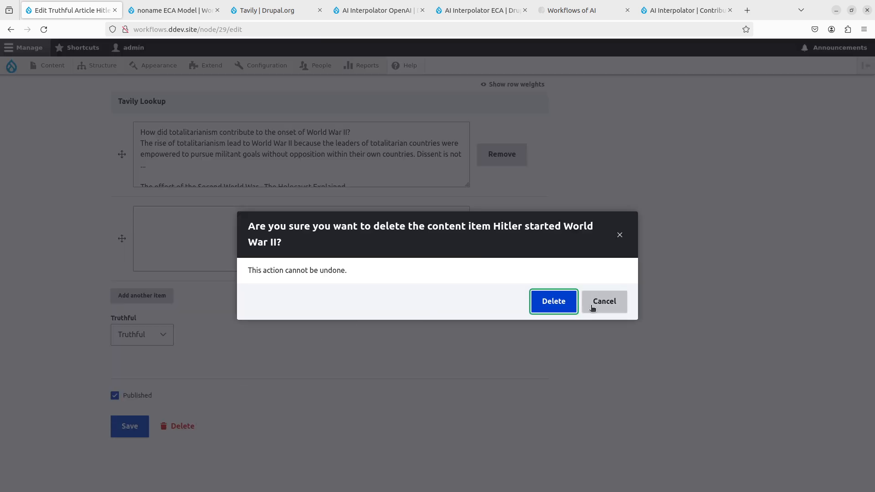
left_click(553, 302)
- Create and save a Truthful Article with "Hitler had a hand in starting World War II" as both its title and Article Body
left_click(41, 67)
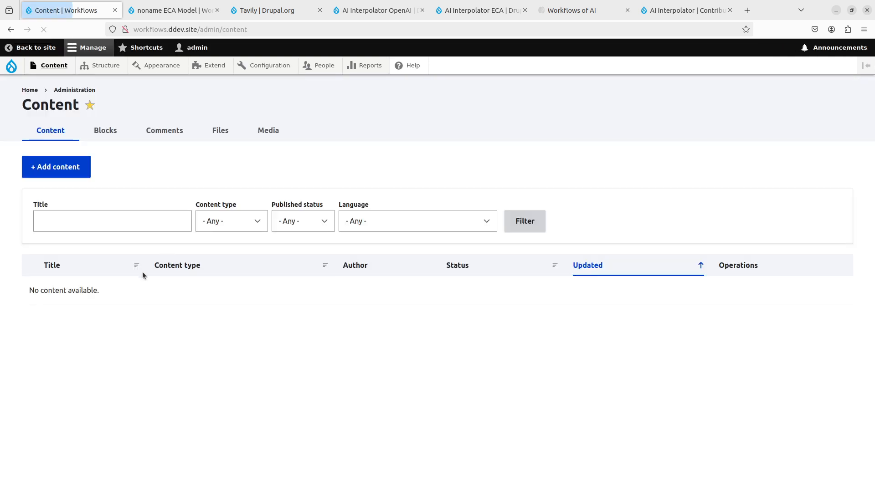
left_click(58, 167)
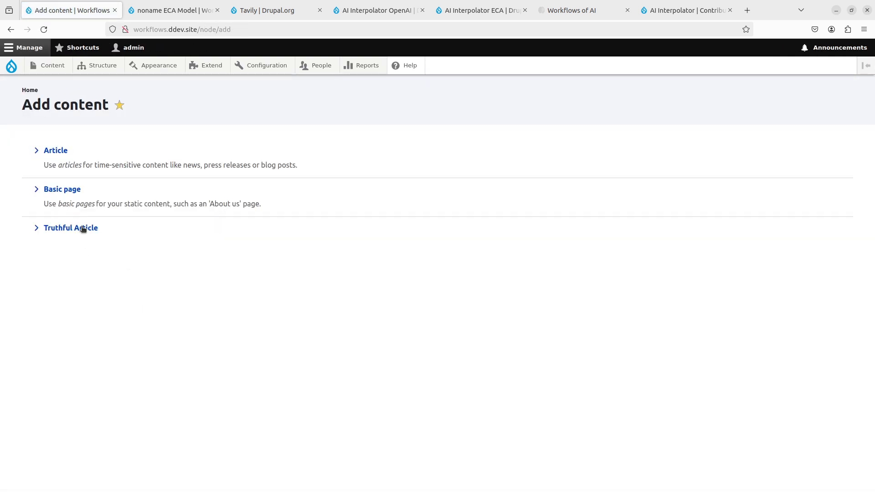
left_click(82, 228)
left_click(180, 176)
key("ctrl+v")
left_click(258, 281)
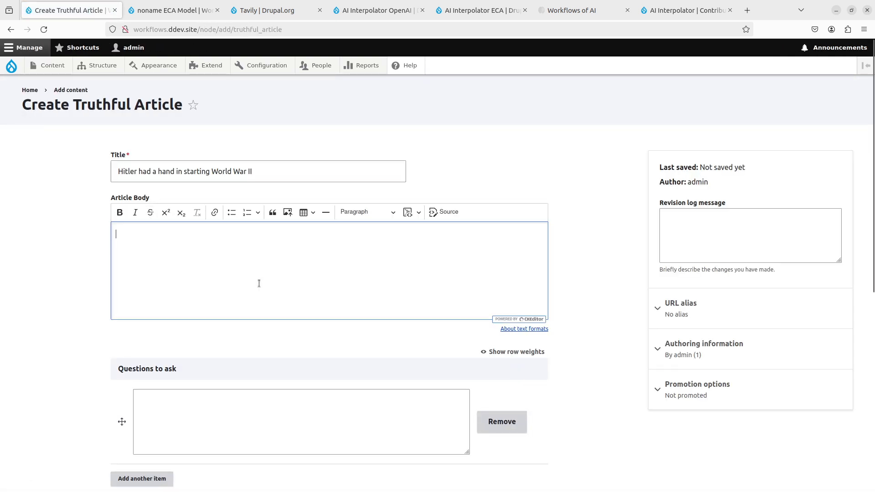
key("ctrl+v")
scroll(89, 329, "down", 7)
left_click(142, 437)
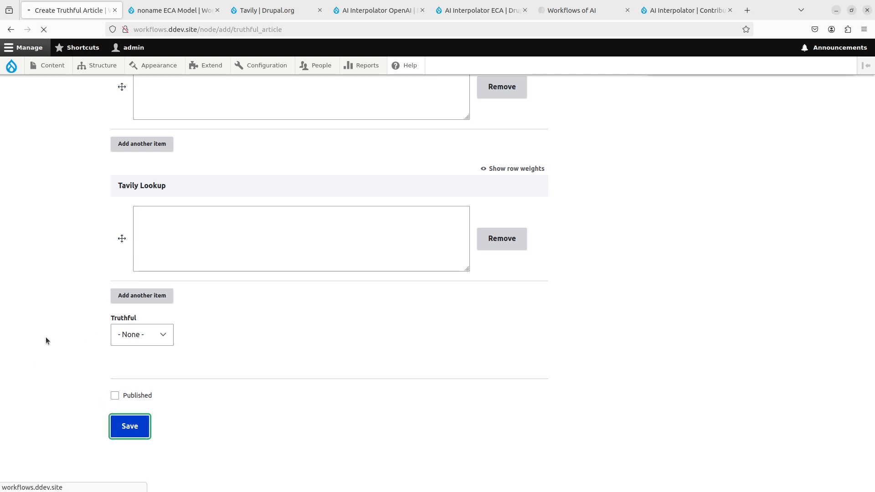
scroll(283, 366, "up", 3)
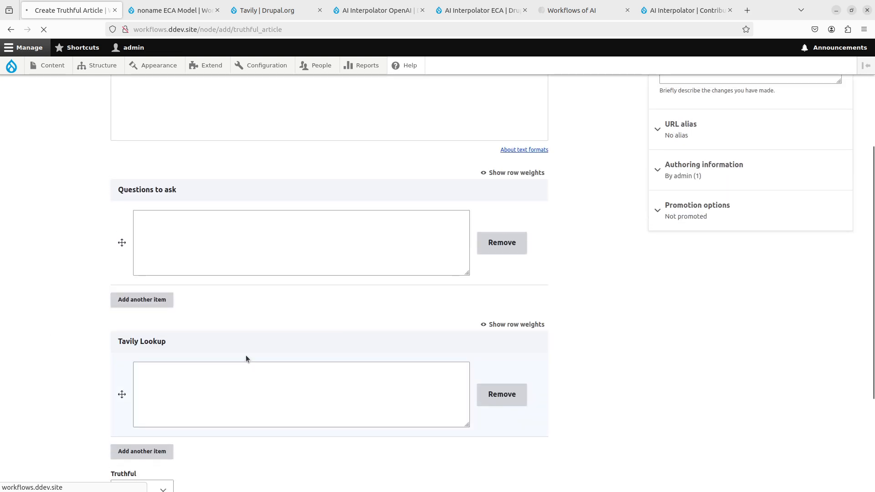
scroll(247, 349, "down", 2)
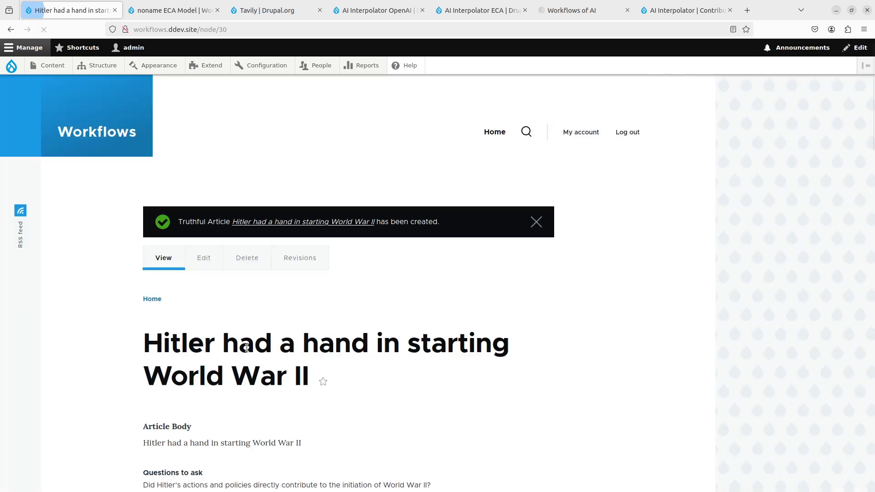
- Examine the new article's generated questions, Tavily lookup and Truthful value, and compare them with the ECA model
scroll(247, 350, "down", 6)
scroll(246, 349, "down", 20)
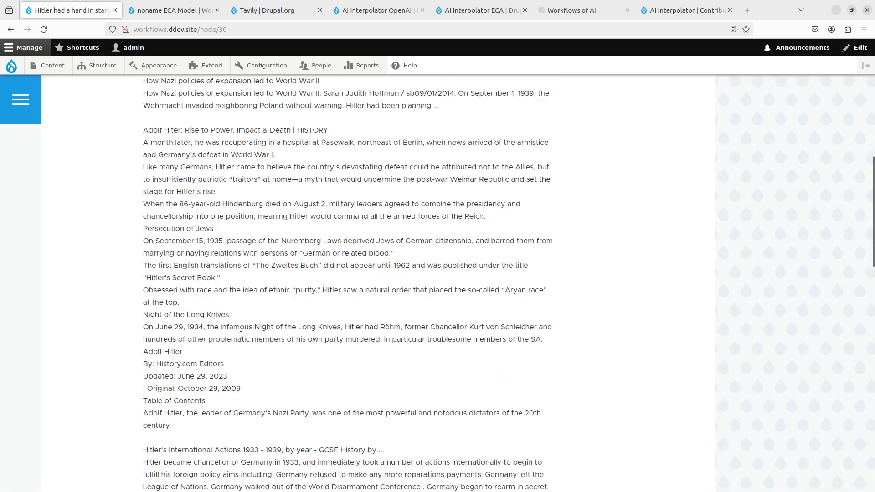
scroll(152, 261, "up", 5)
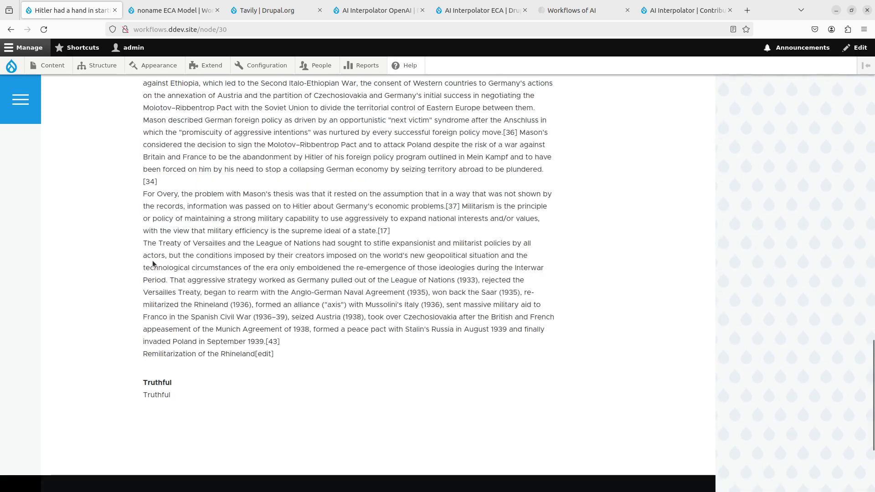
left_click(194, 10)
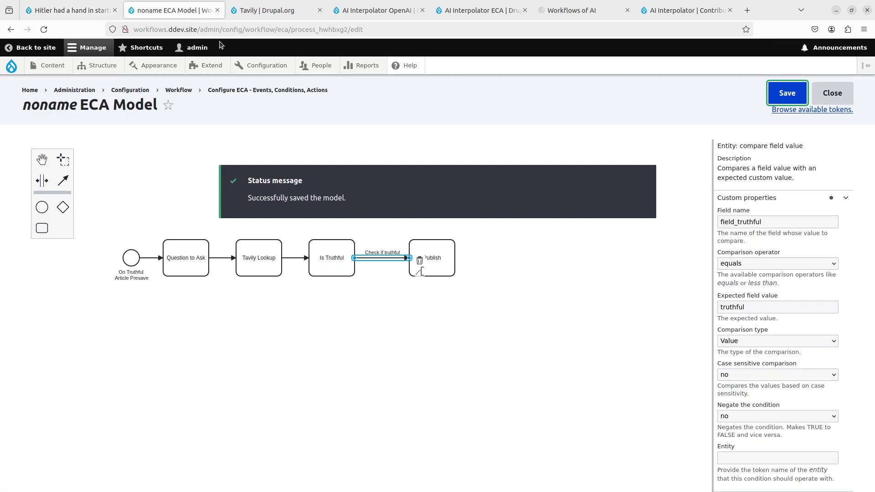
left_click(84, 8)
scroll(265, 156, "up", 20)
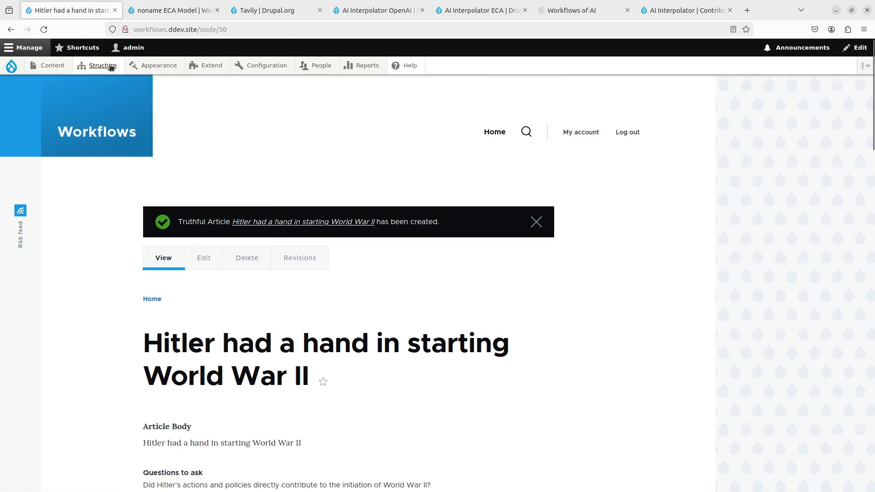
- Open the display settings of the Truthful Article content type in a separate browser tab
mouse_move(98, 66)
mouse_move(112, 156)
mouse_move(228, 211)
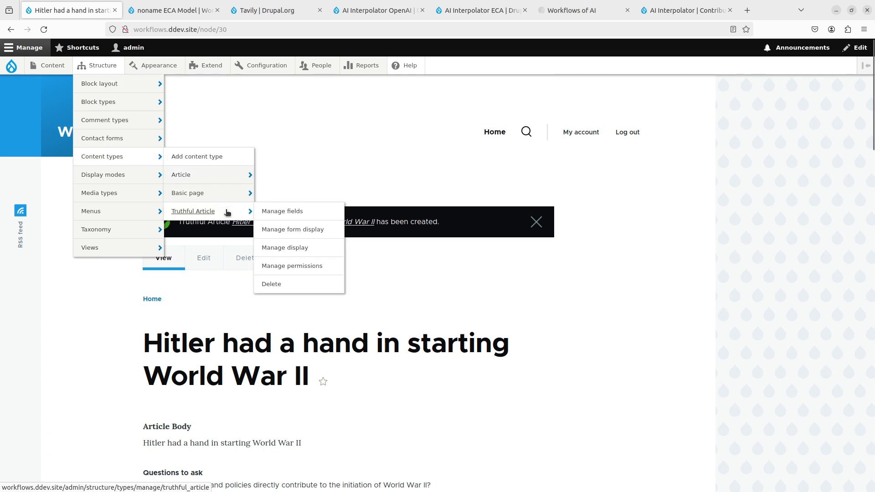
middle_click(259, 212)
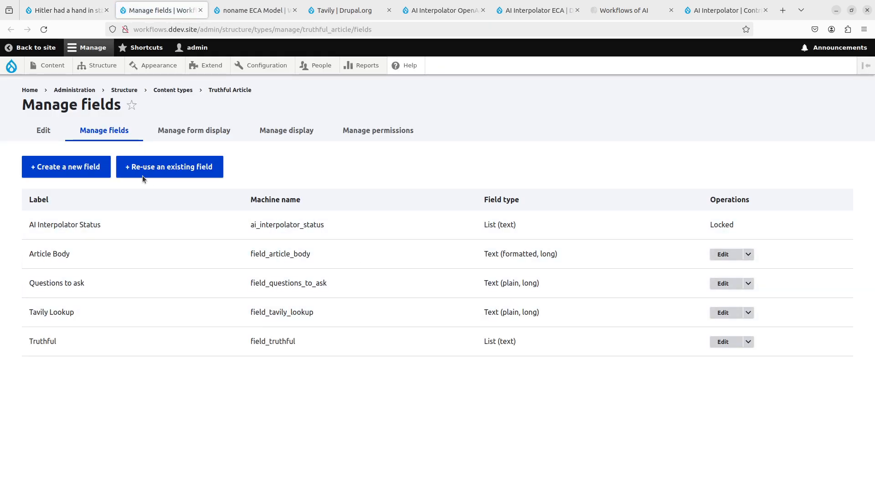
left_click(193, 132)
left_click(286, 130)
scroll(176, 294, "down", 5)
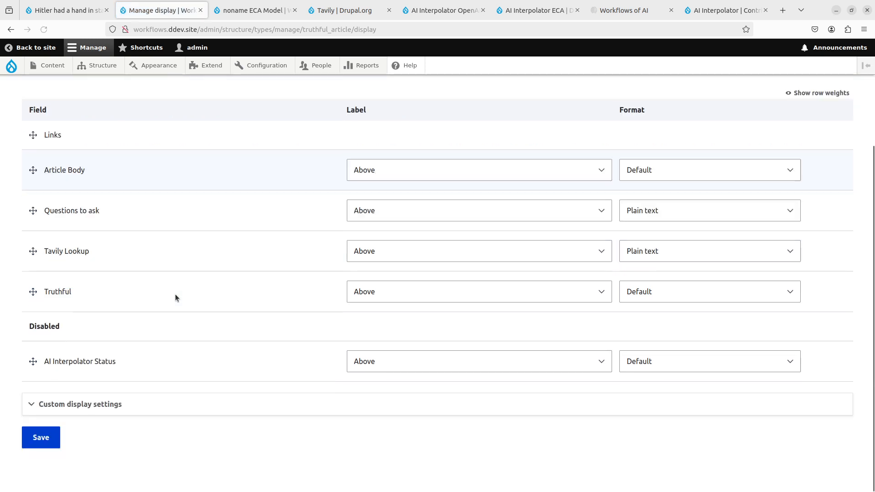
- Disable the Truthful, Tavily Lookup and Questions to ask fields in the display, save, and reload the article page
left_click_drag(33, 292, 32, 340)
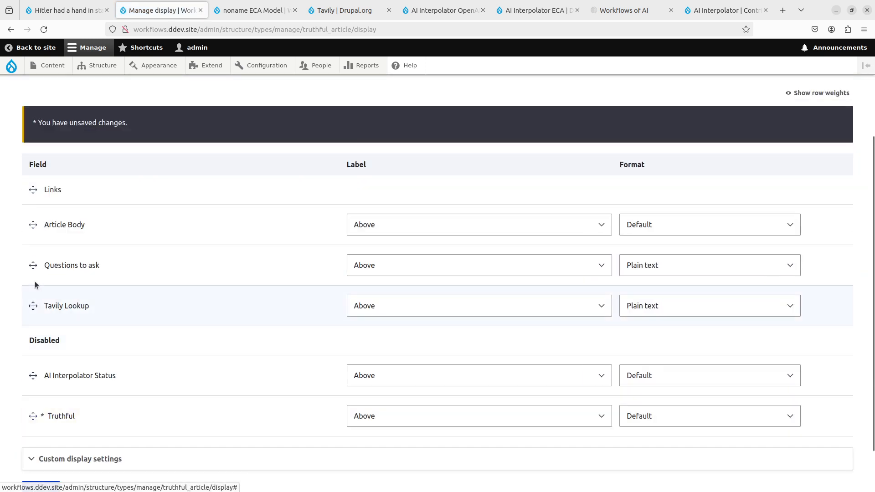
left_click_drag(33, 299, 39, 347)
left_click_drag(33, 265, 37, 339)
scroll(45, 387, "down", 2)
left_click(54, 429)
key("ctrl+w")
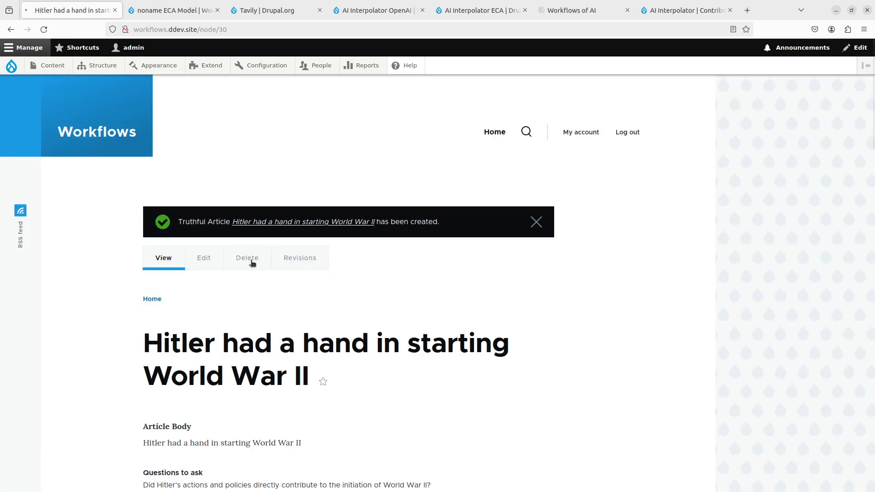
key("F5")
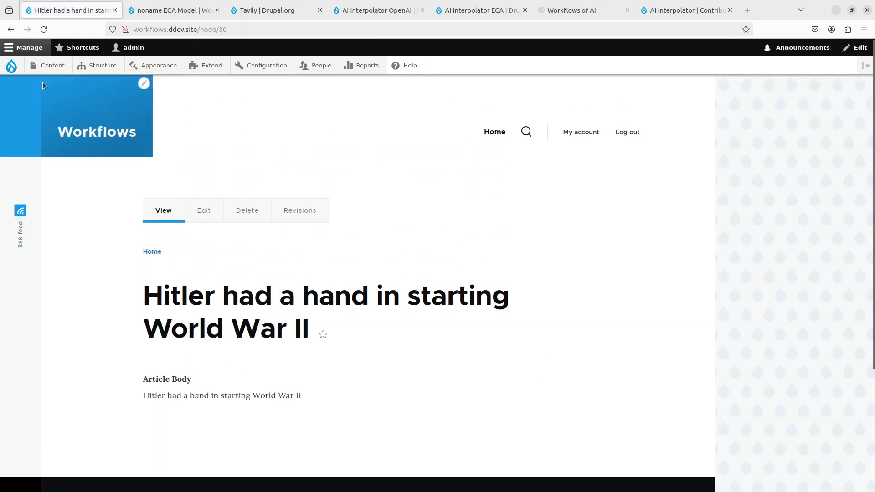
- Start a new Truthful Article titled "Edible Foods"
mouse_move(44, 69)
mouse_move(84, 84)
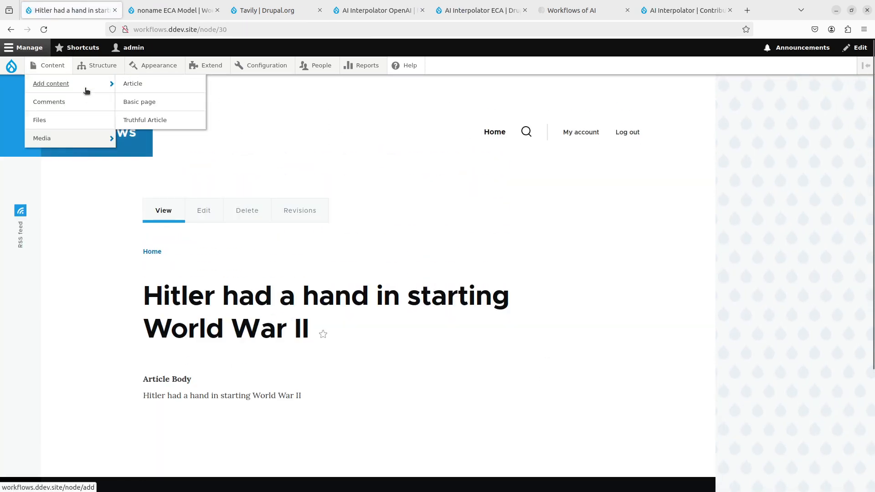
left_click(157, 120)
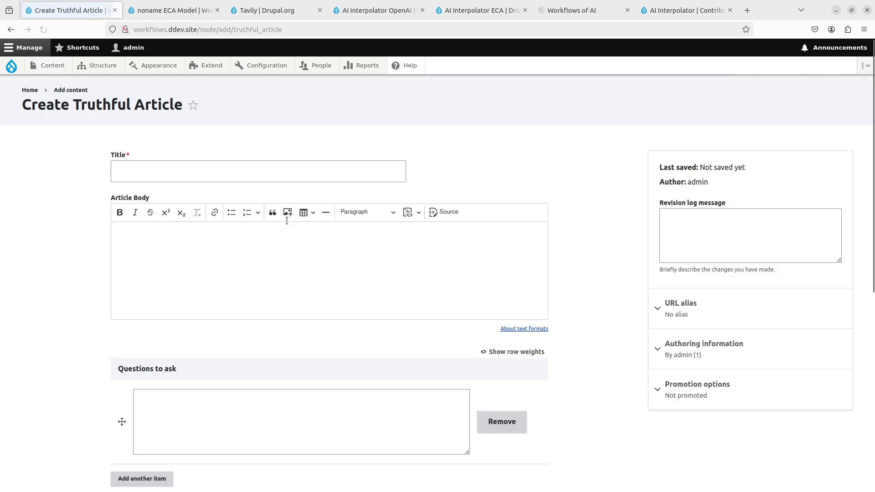
left_click(265, 176)
type("Eatabl")
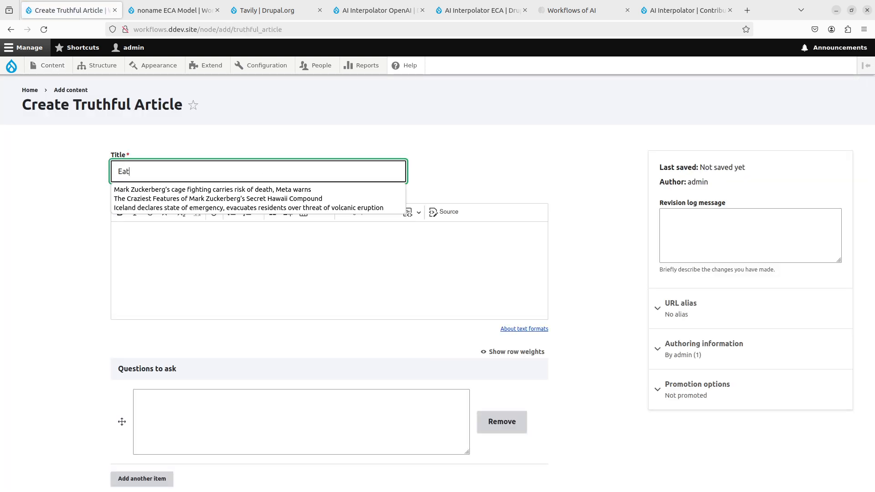
key("BackSpace")
key("BackSpace")
key("BackSpace")
key("BackSpace")
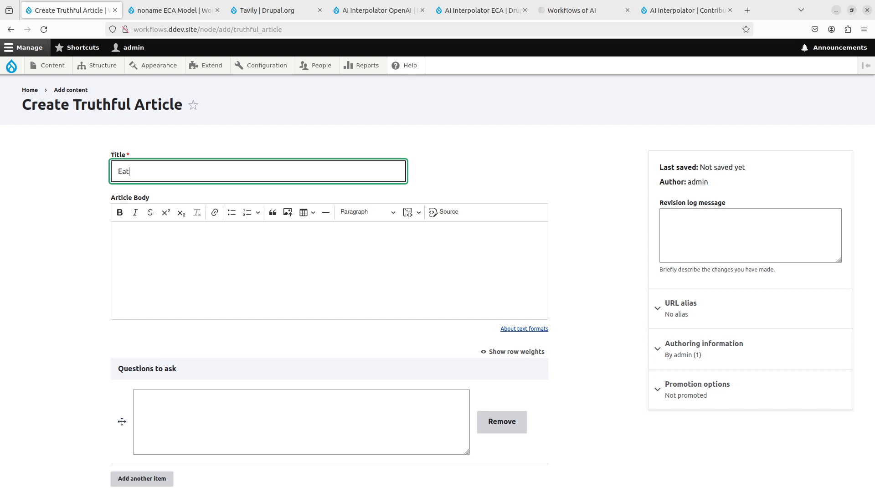
type("dible Foods")
key("Tab")
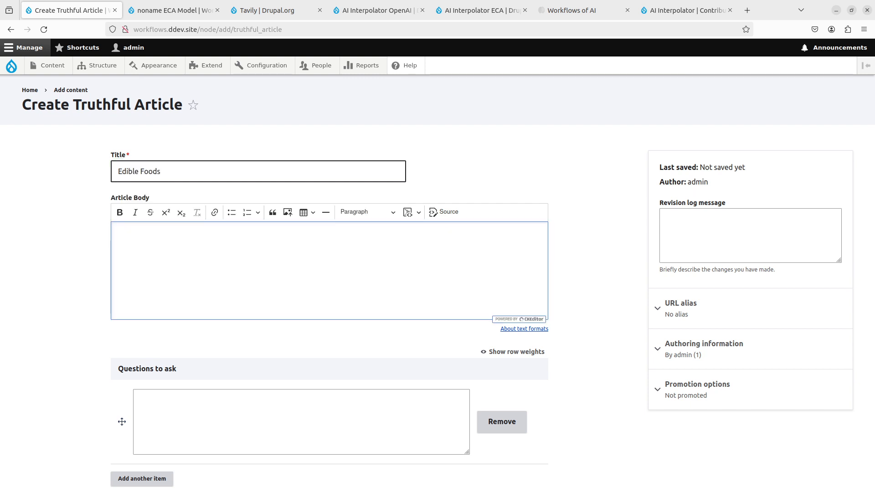
- Enter "Eating led paint is recommended." as the Article Body and save the article unpublished
type("Eating led paint is recommended b")
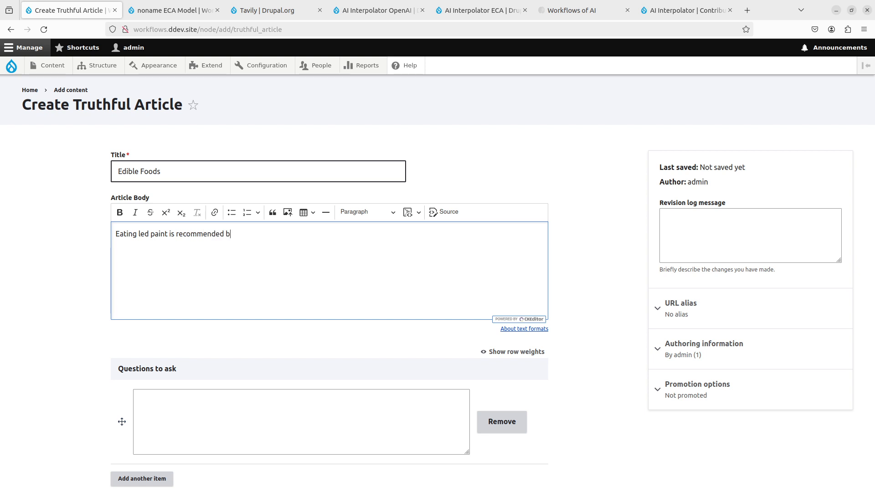
scroll(156, 209, "down", 7)
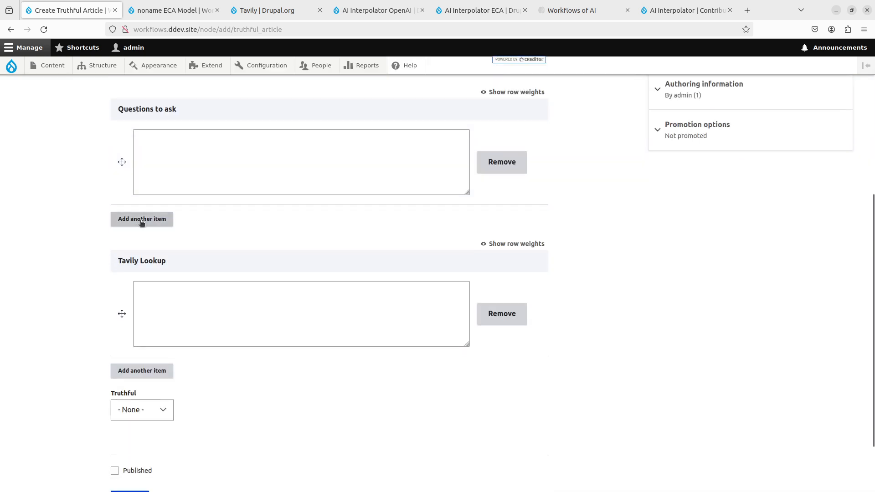
left_click(133, 425)
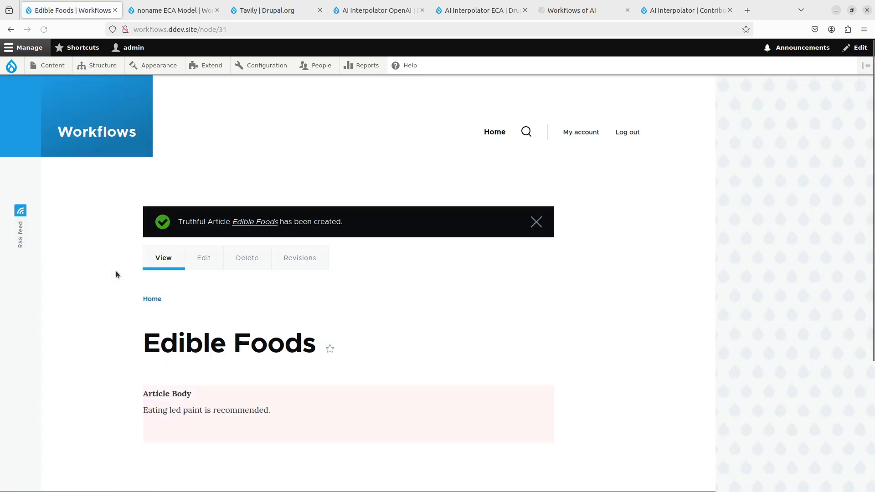
- Examine the Edible Foods article's question, Tavily lookup, Truthful value and published status in its edit form, and return to its page
scroll(254, 384, "down", 2)
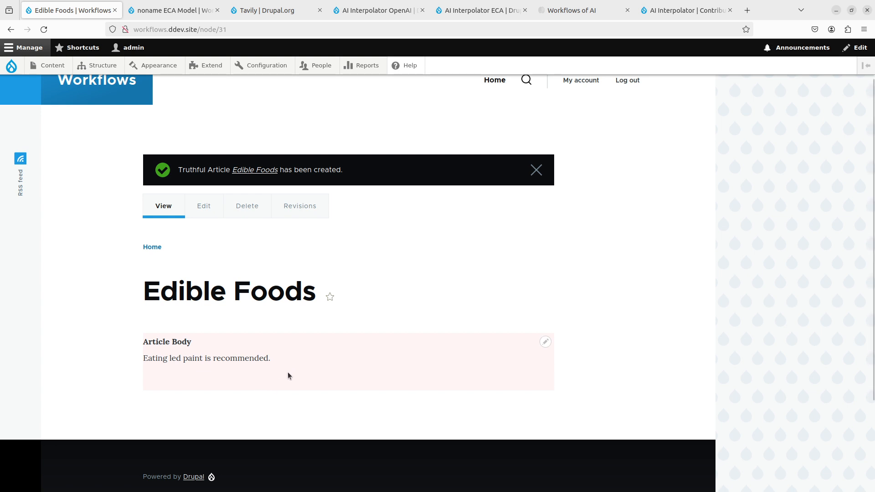
scroll(288, 372, "up", 2)
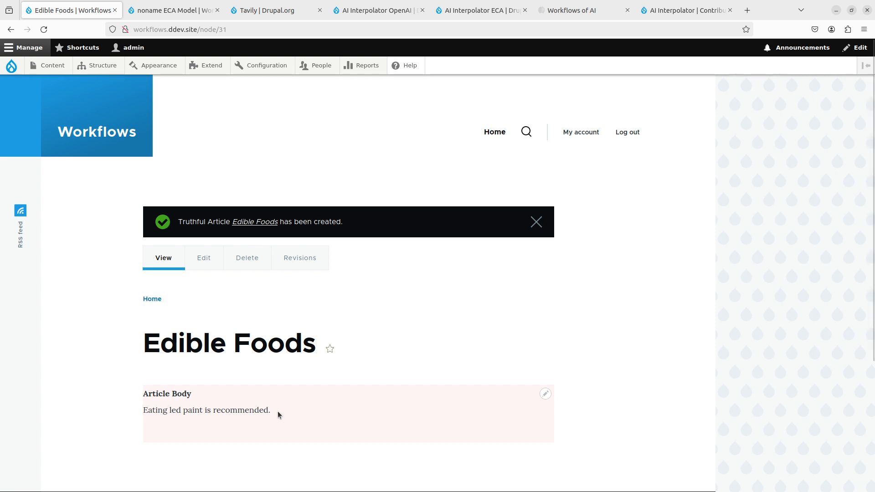
left_click(199, 260)
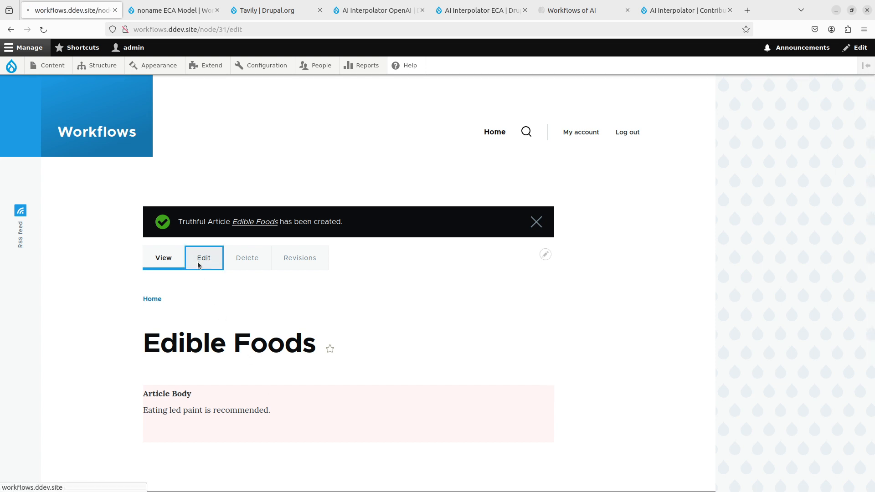
scroll(79, 320, "down", 5)
scroll(78, 320, "down", 5)
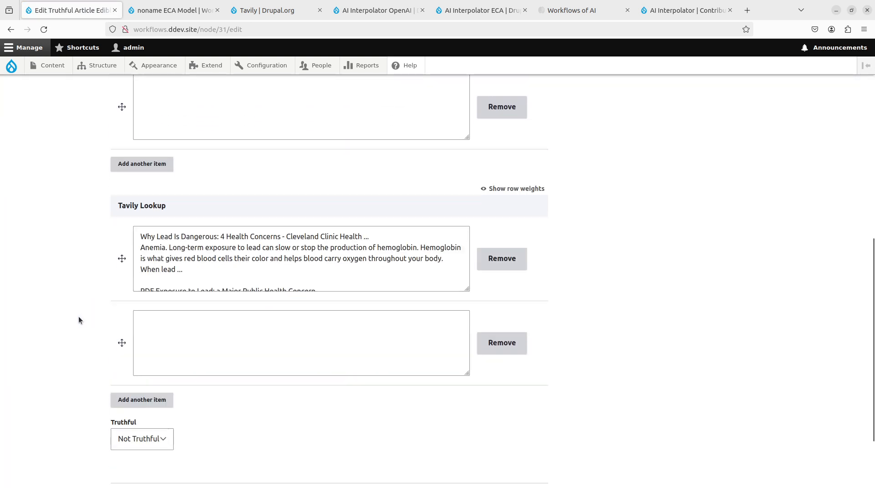
left_click(132, 341)
left_click(132, 341)
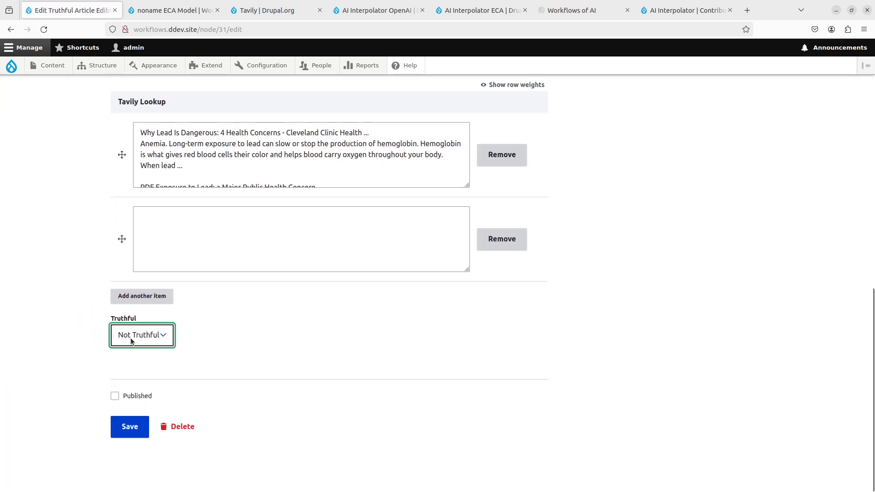
scroll(72, 339, "up", 3)
left_click_drag(198, 248, 238, 288)
left_click(238, 288)
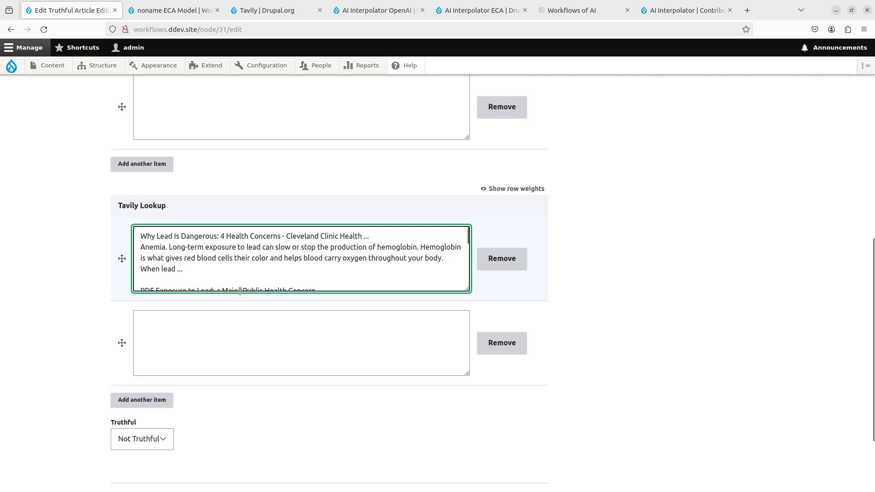
scroll(80, 319, "up", 5)
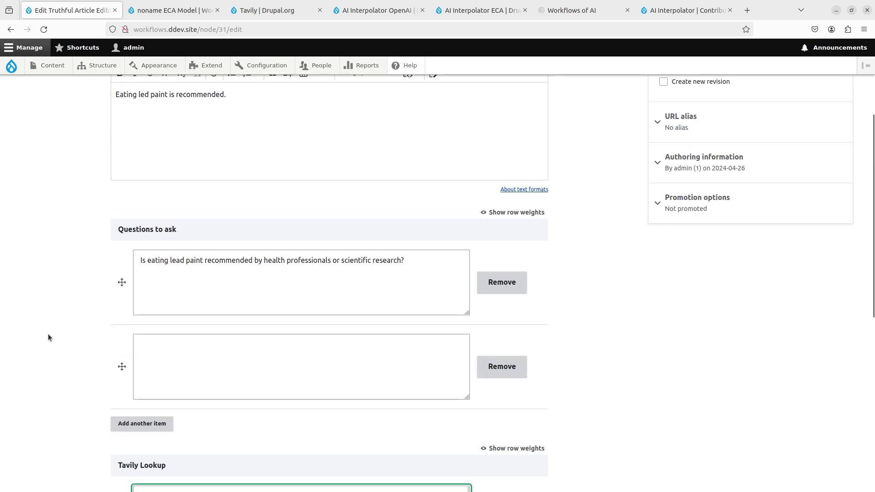
scroll(48, 334, "down", 2)
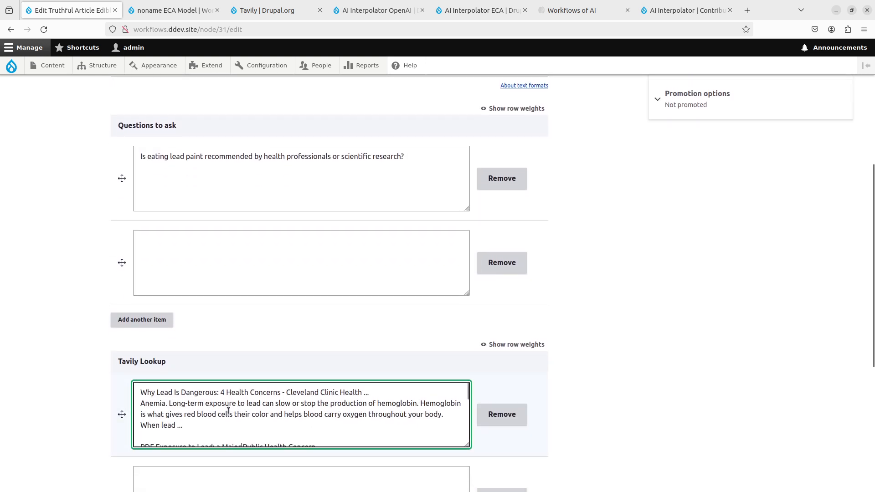
scroll(228, 412, "down", 10)
key("alt+Left")
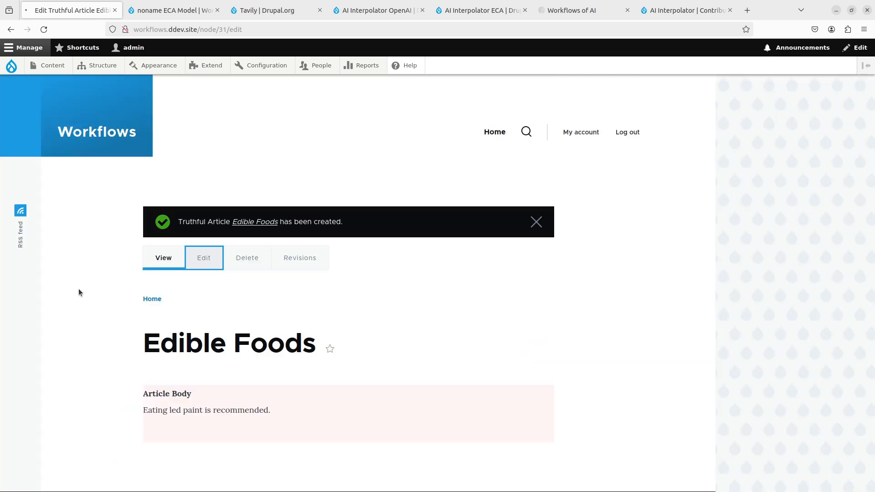